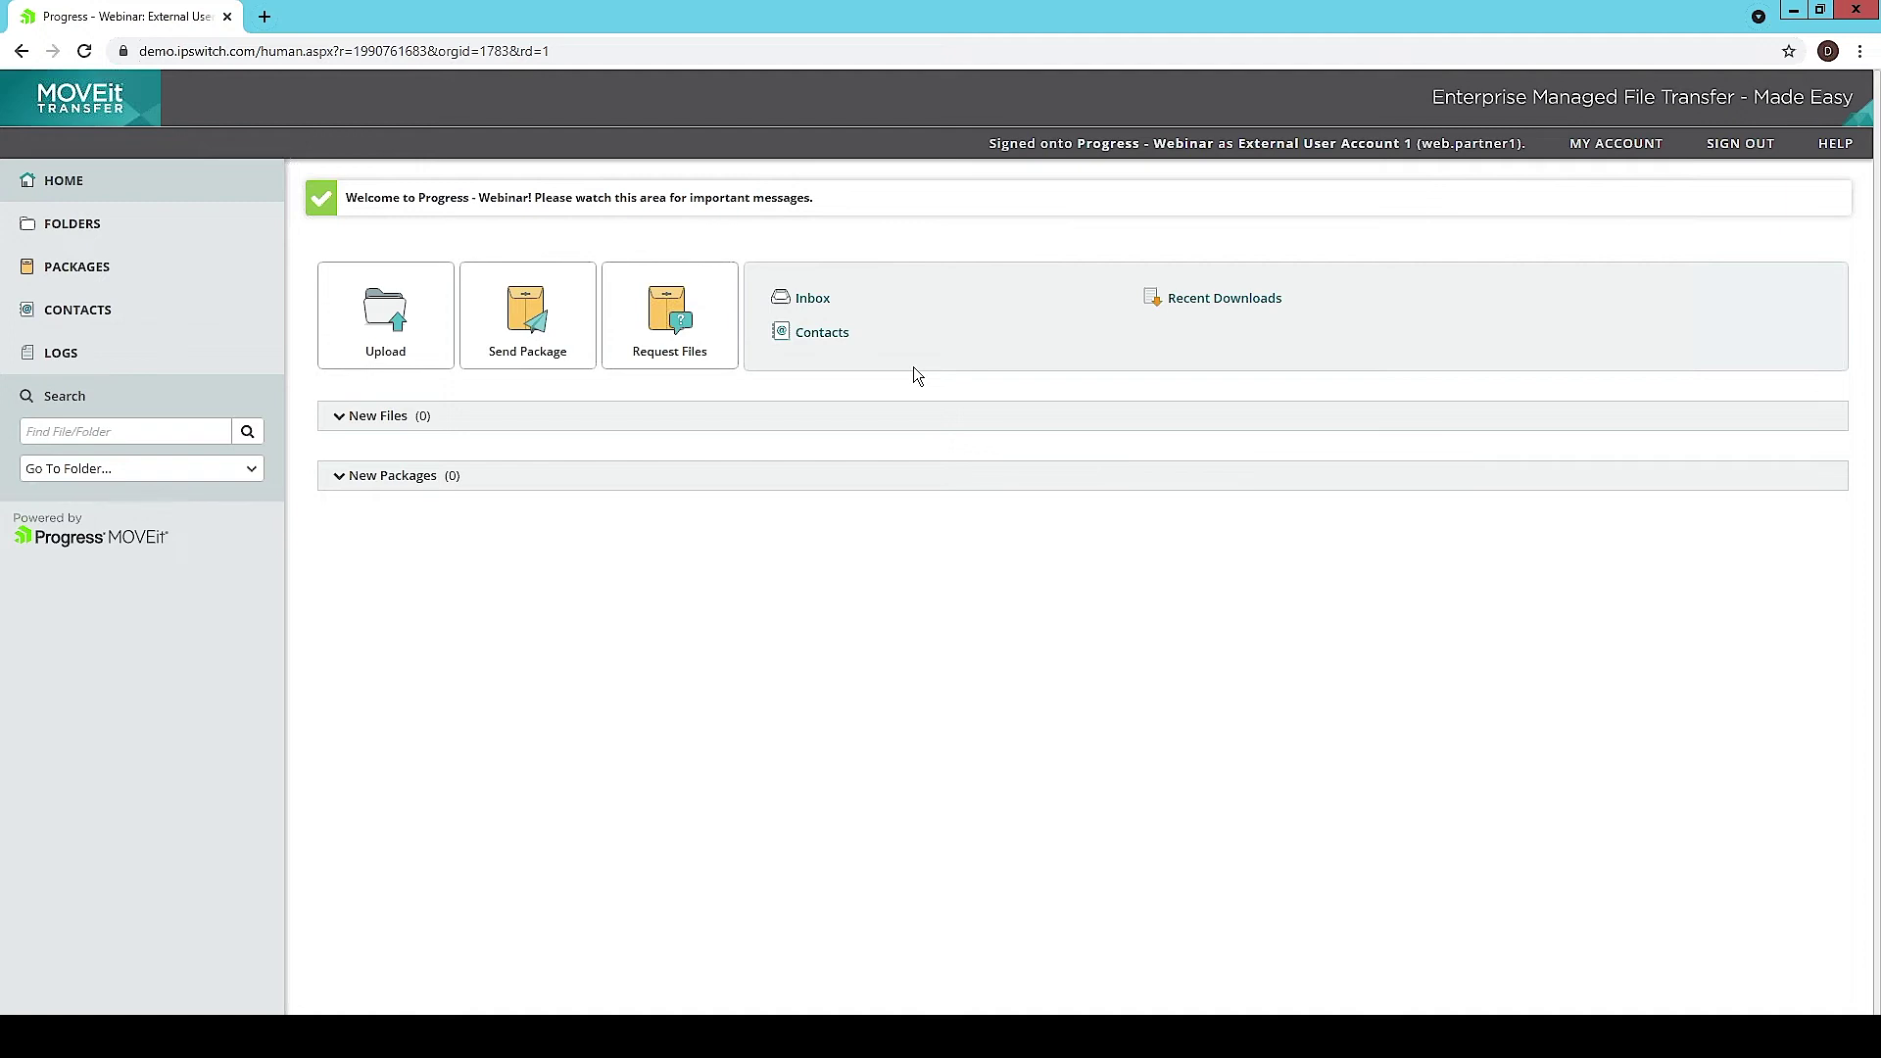
Step: Navigate from Folders through Partners and Partner 1 into the empty Dropoff folder
left_click(99, 227)
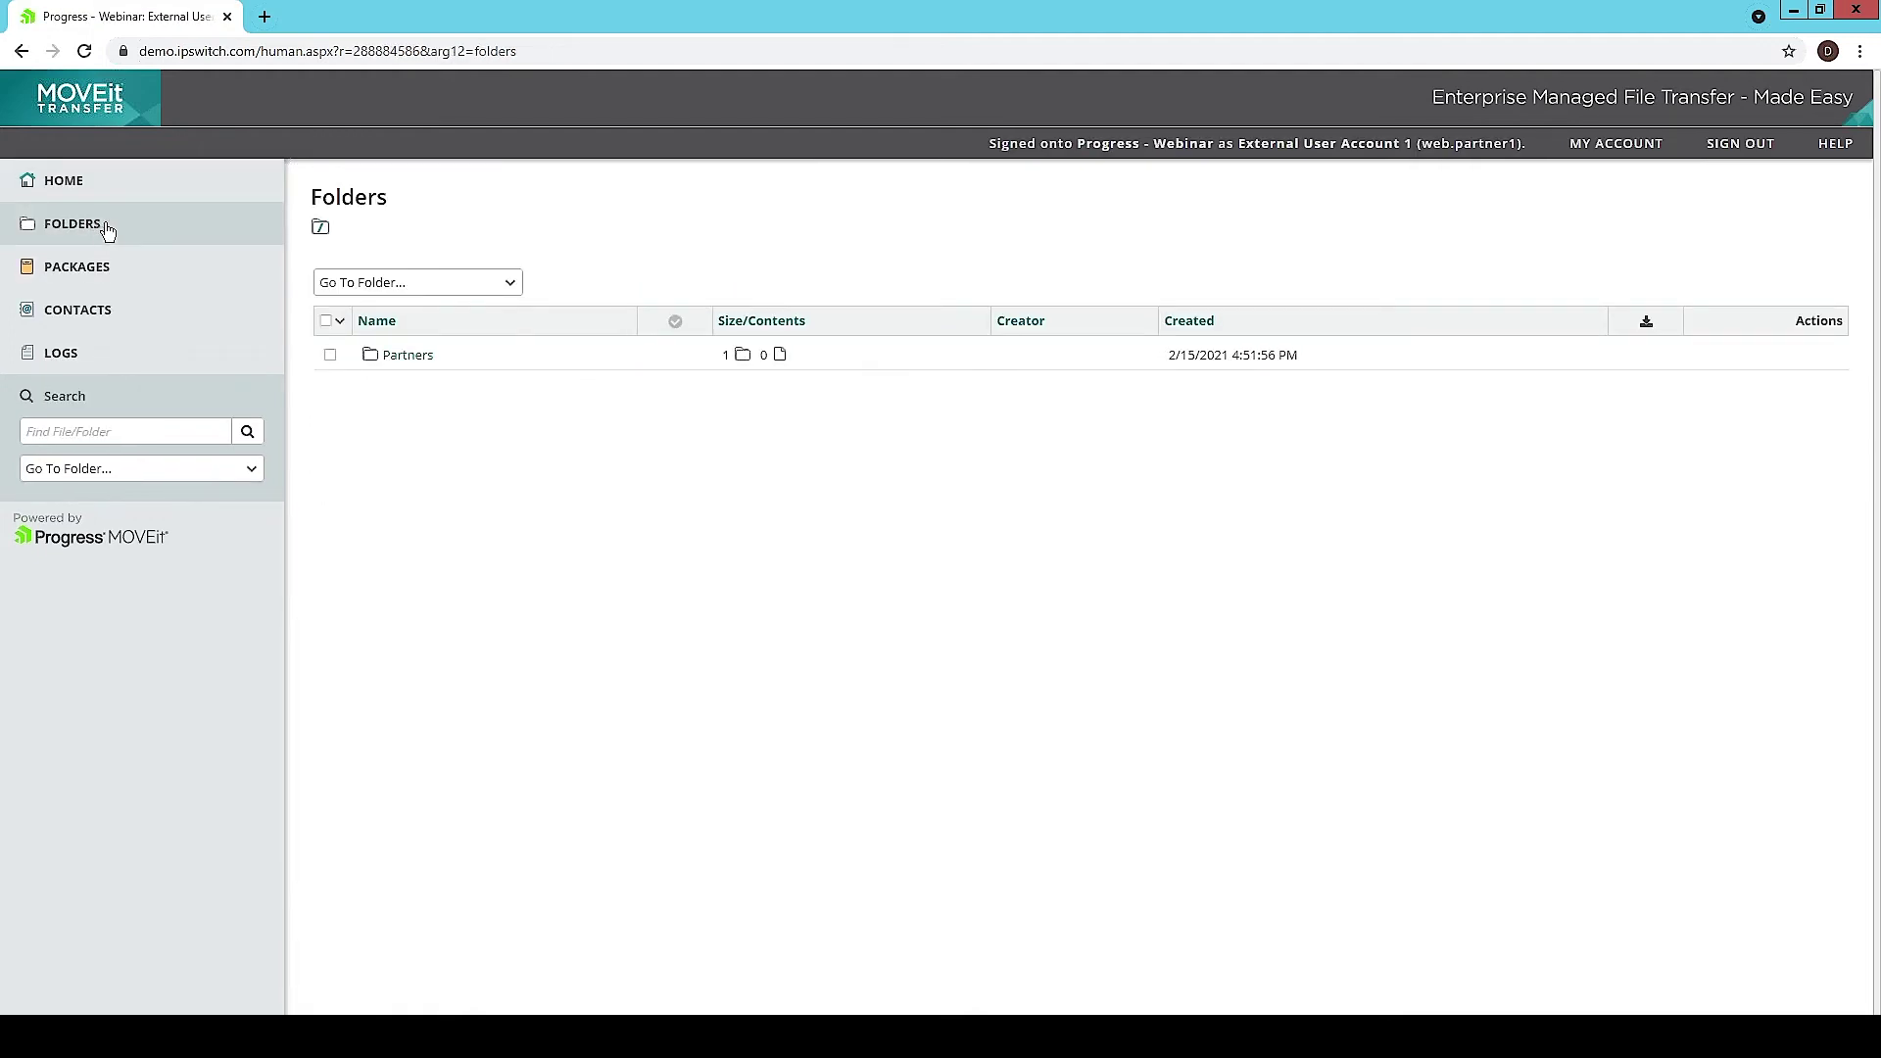
left_click(392, 370)
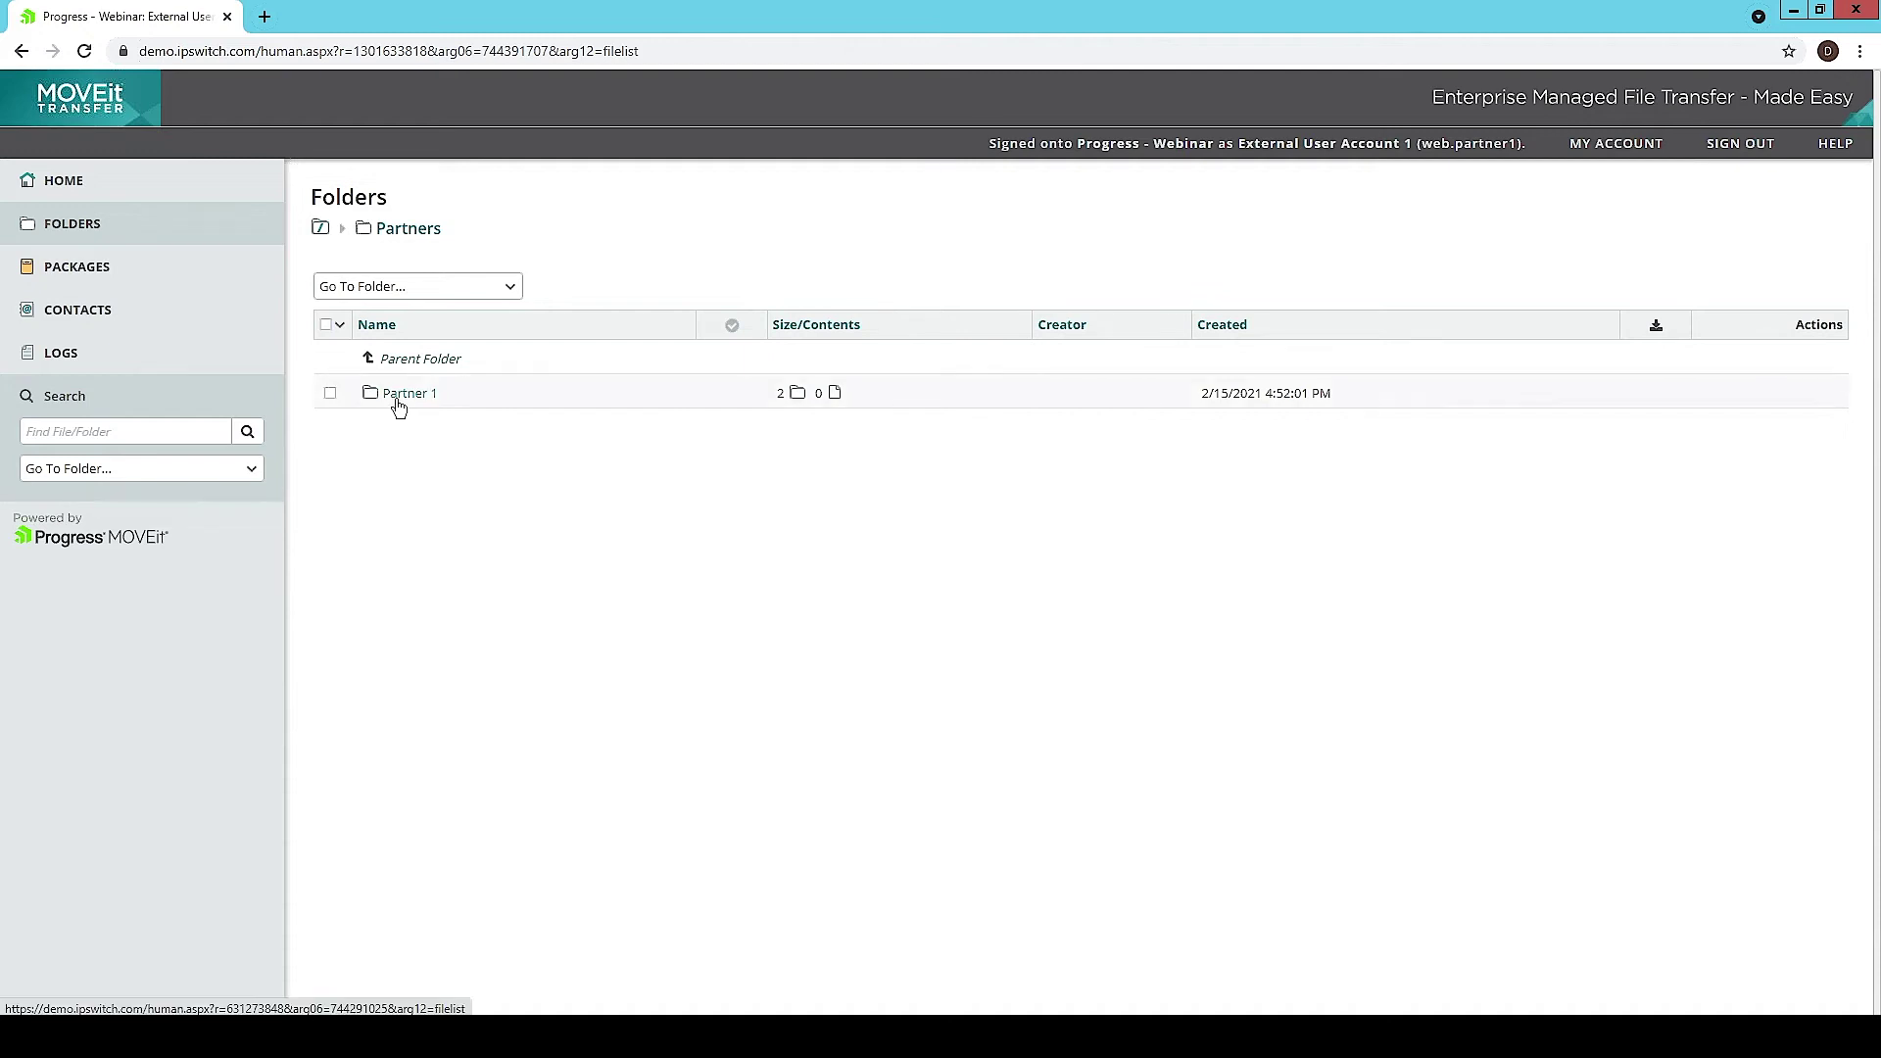
left_click(398, 402)
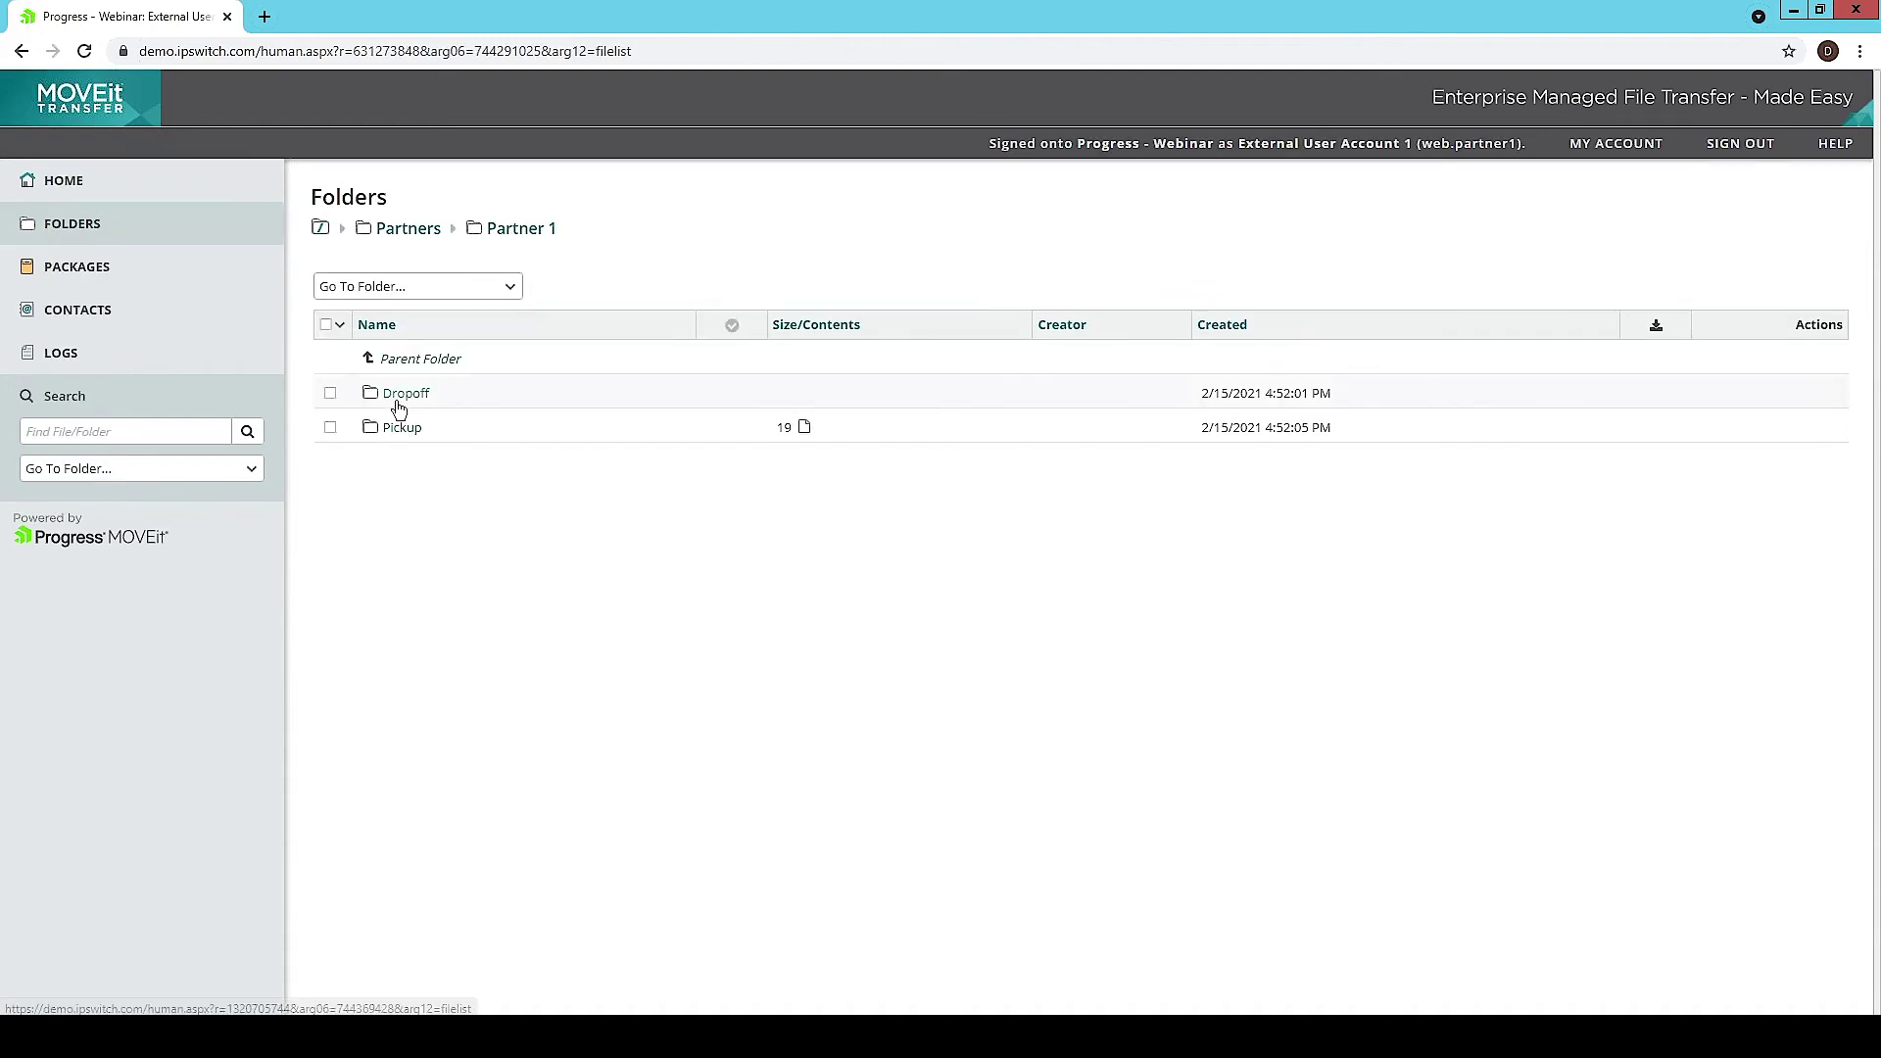
left_click(399, 402)
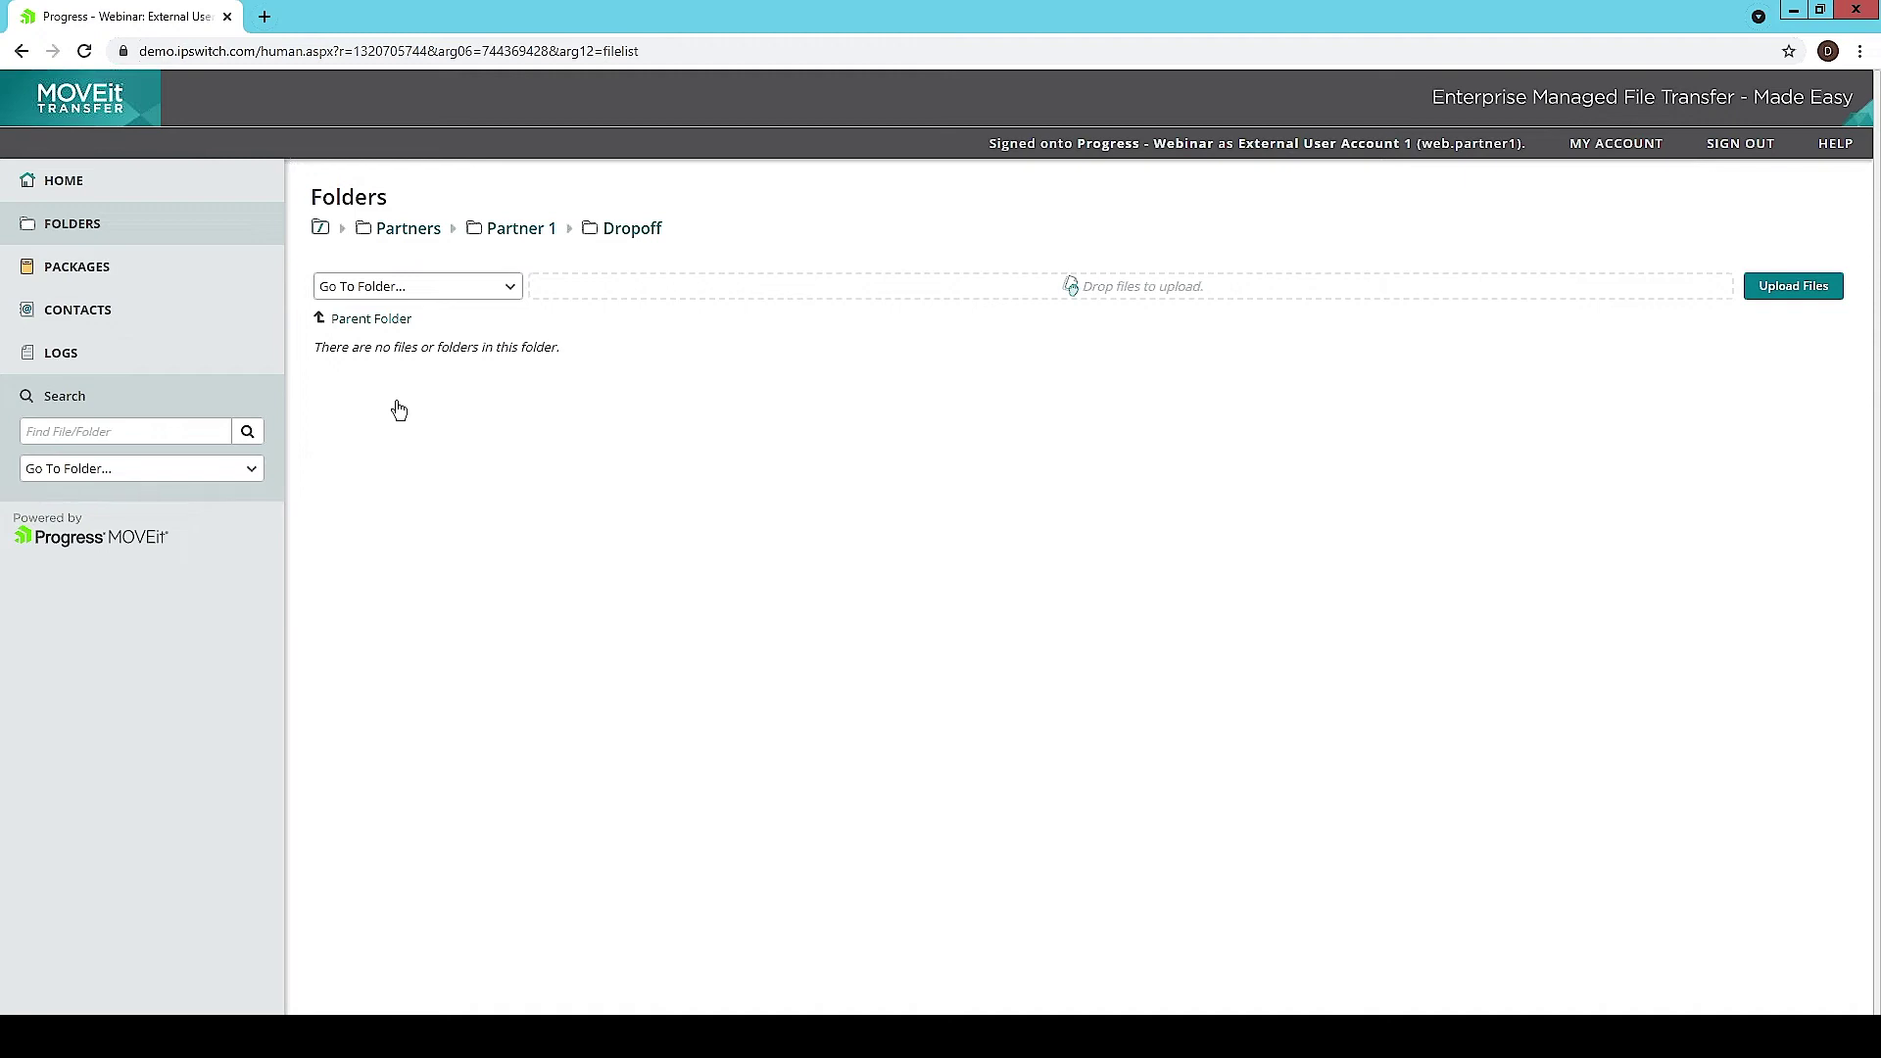
Step: Select MOVEit_Central.pdf, MOVEit_DMZ.pdf and MOVEit_DMZ_80.pdf together and upload them to Dropoff
left_click(1776, 286)
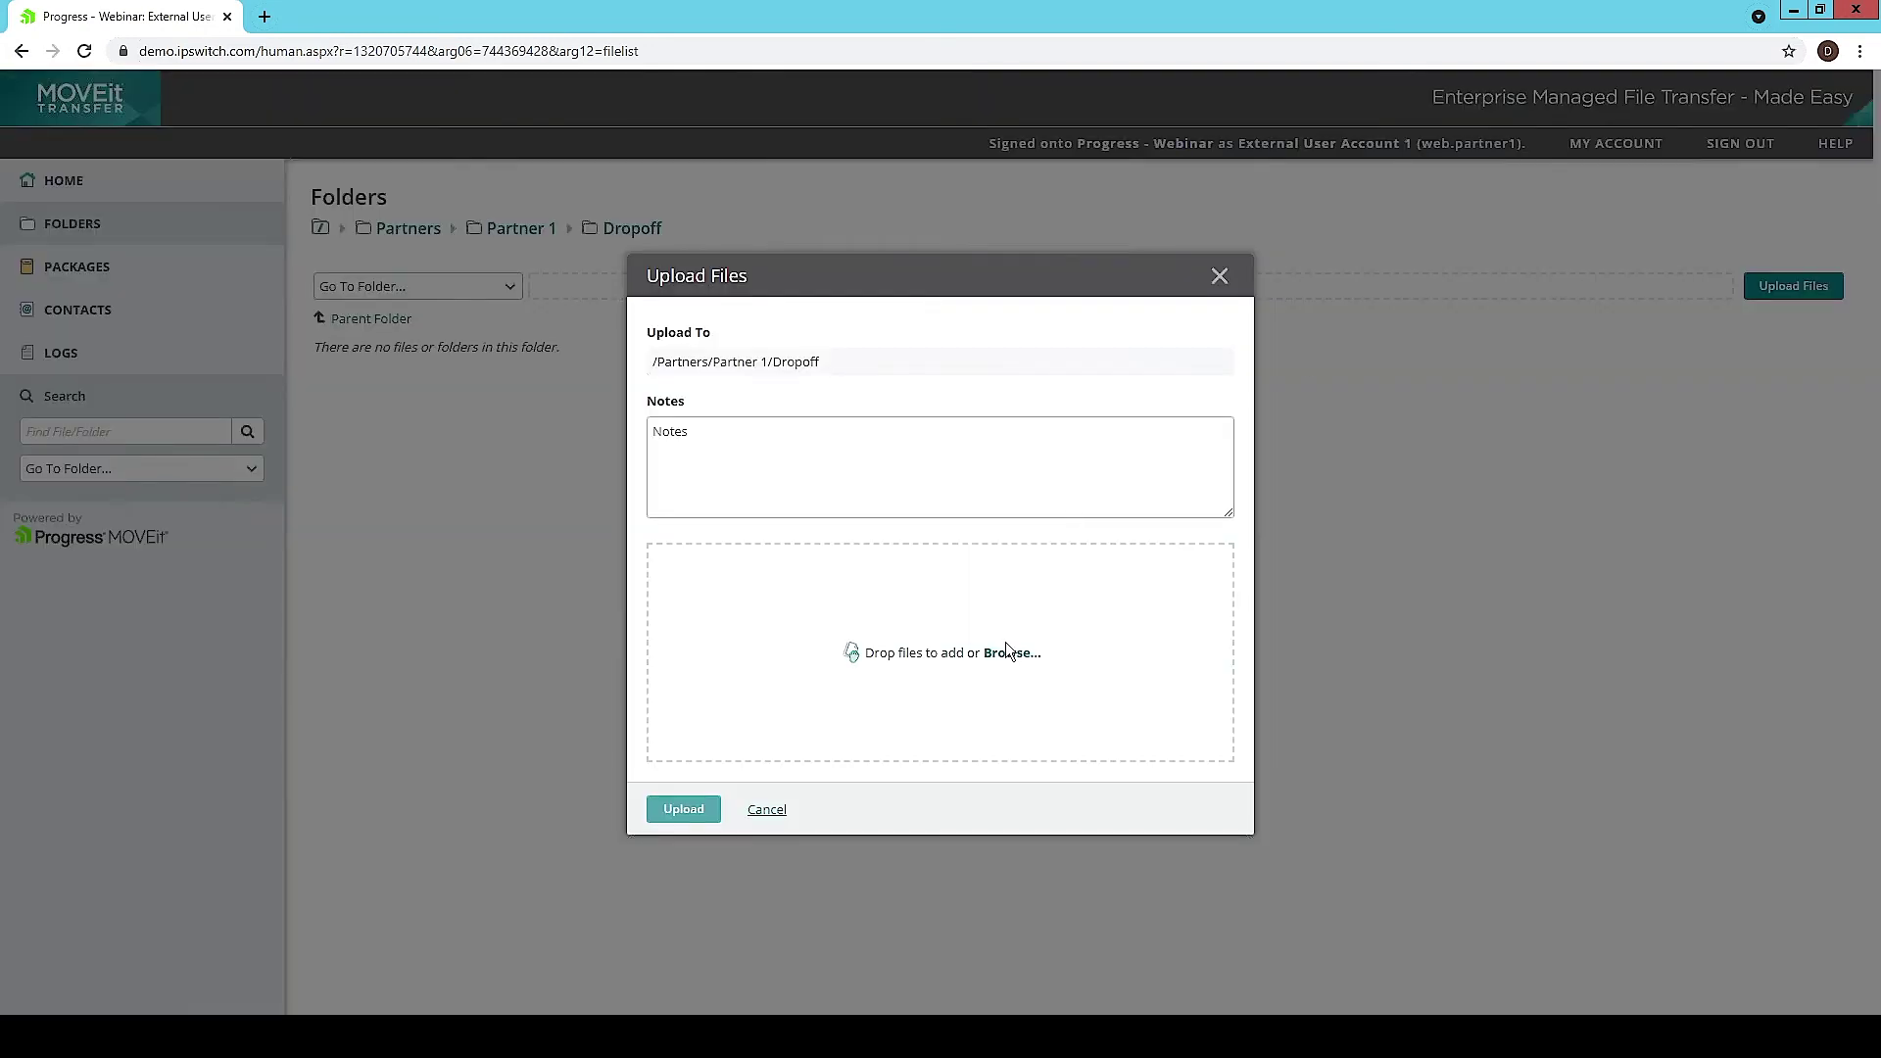
left_click(1009, 652)
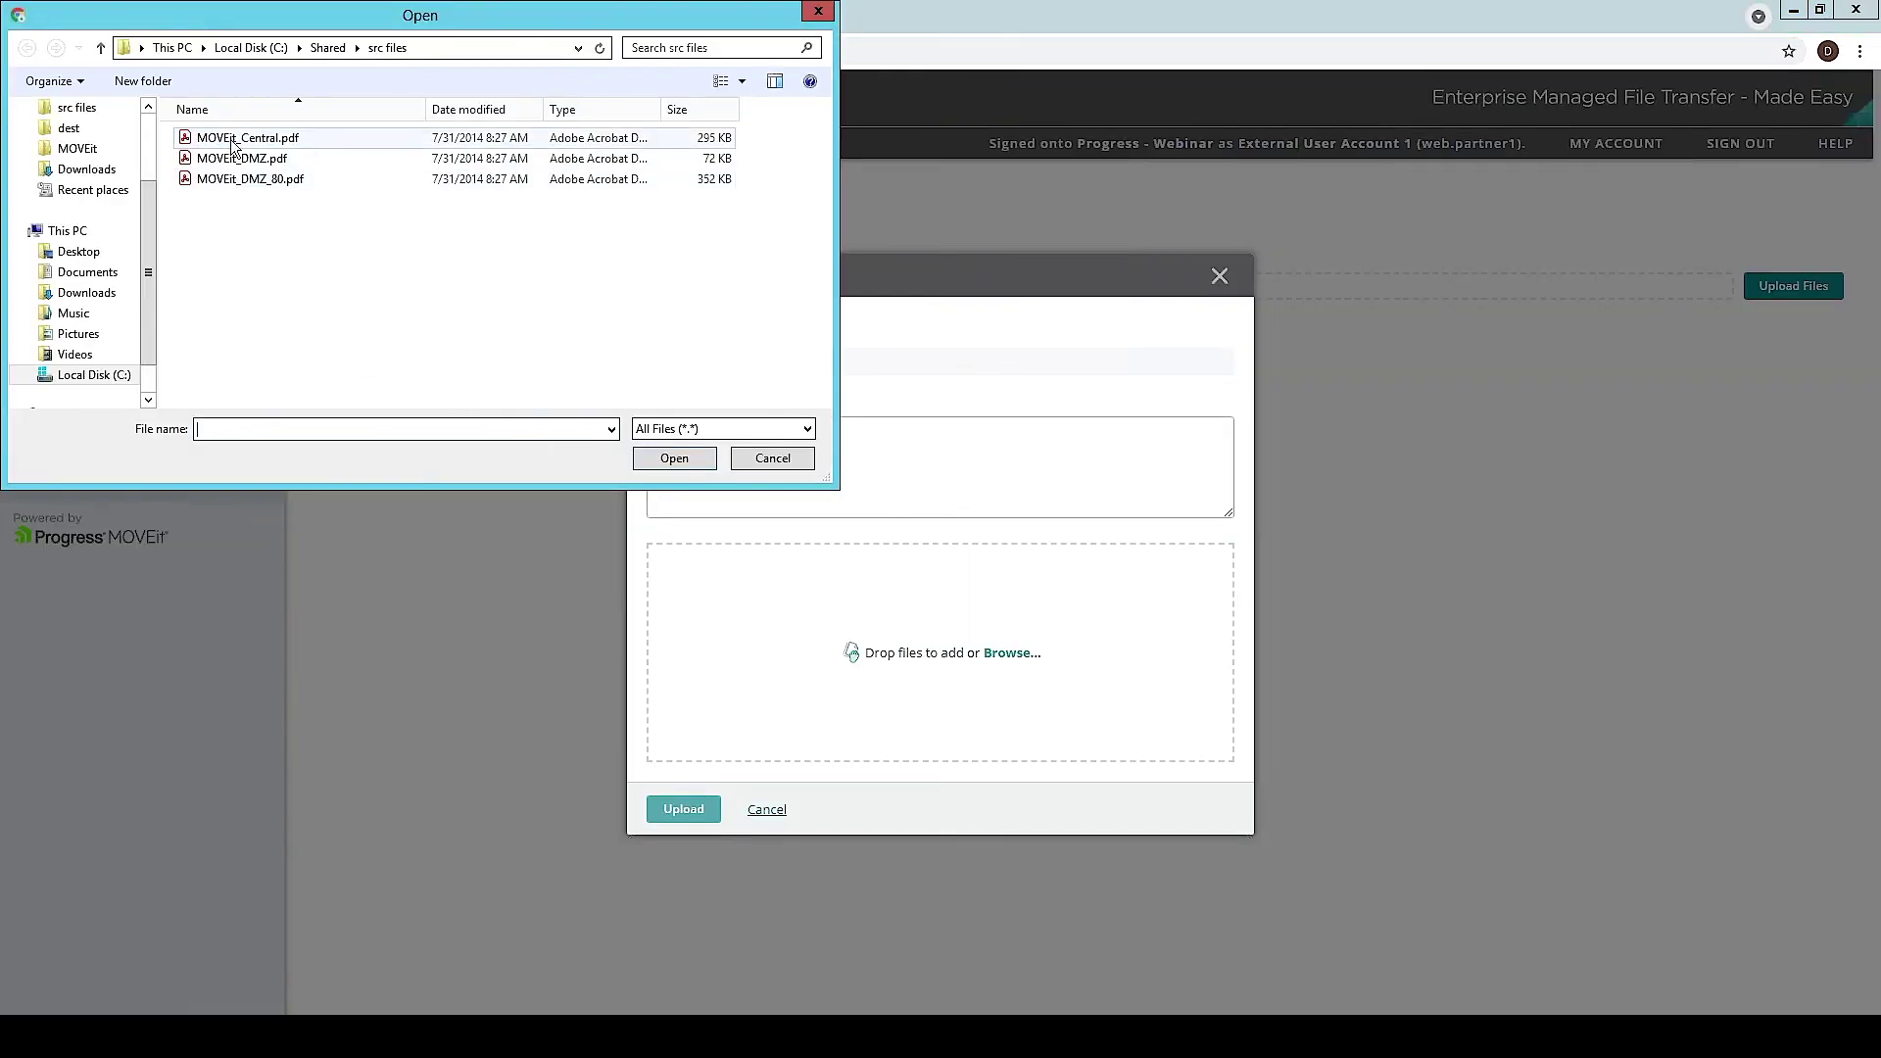
left_click_drag(235, 147, 235, 186)
left_click(676, 457)
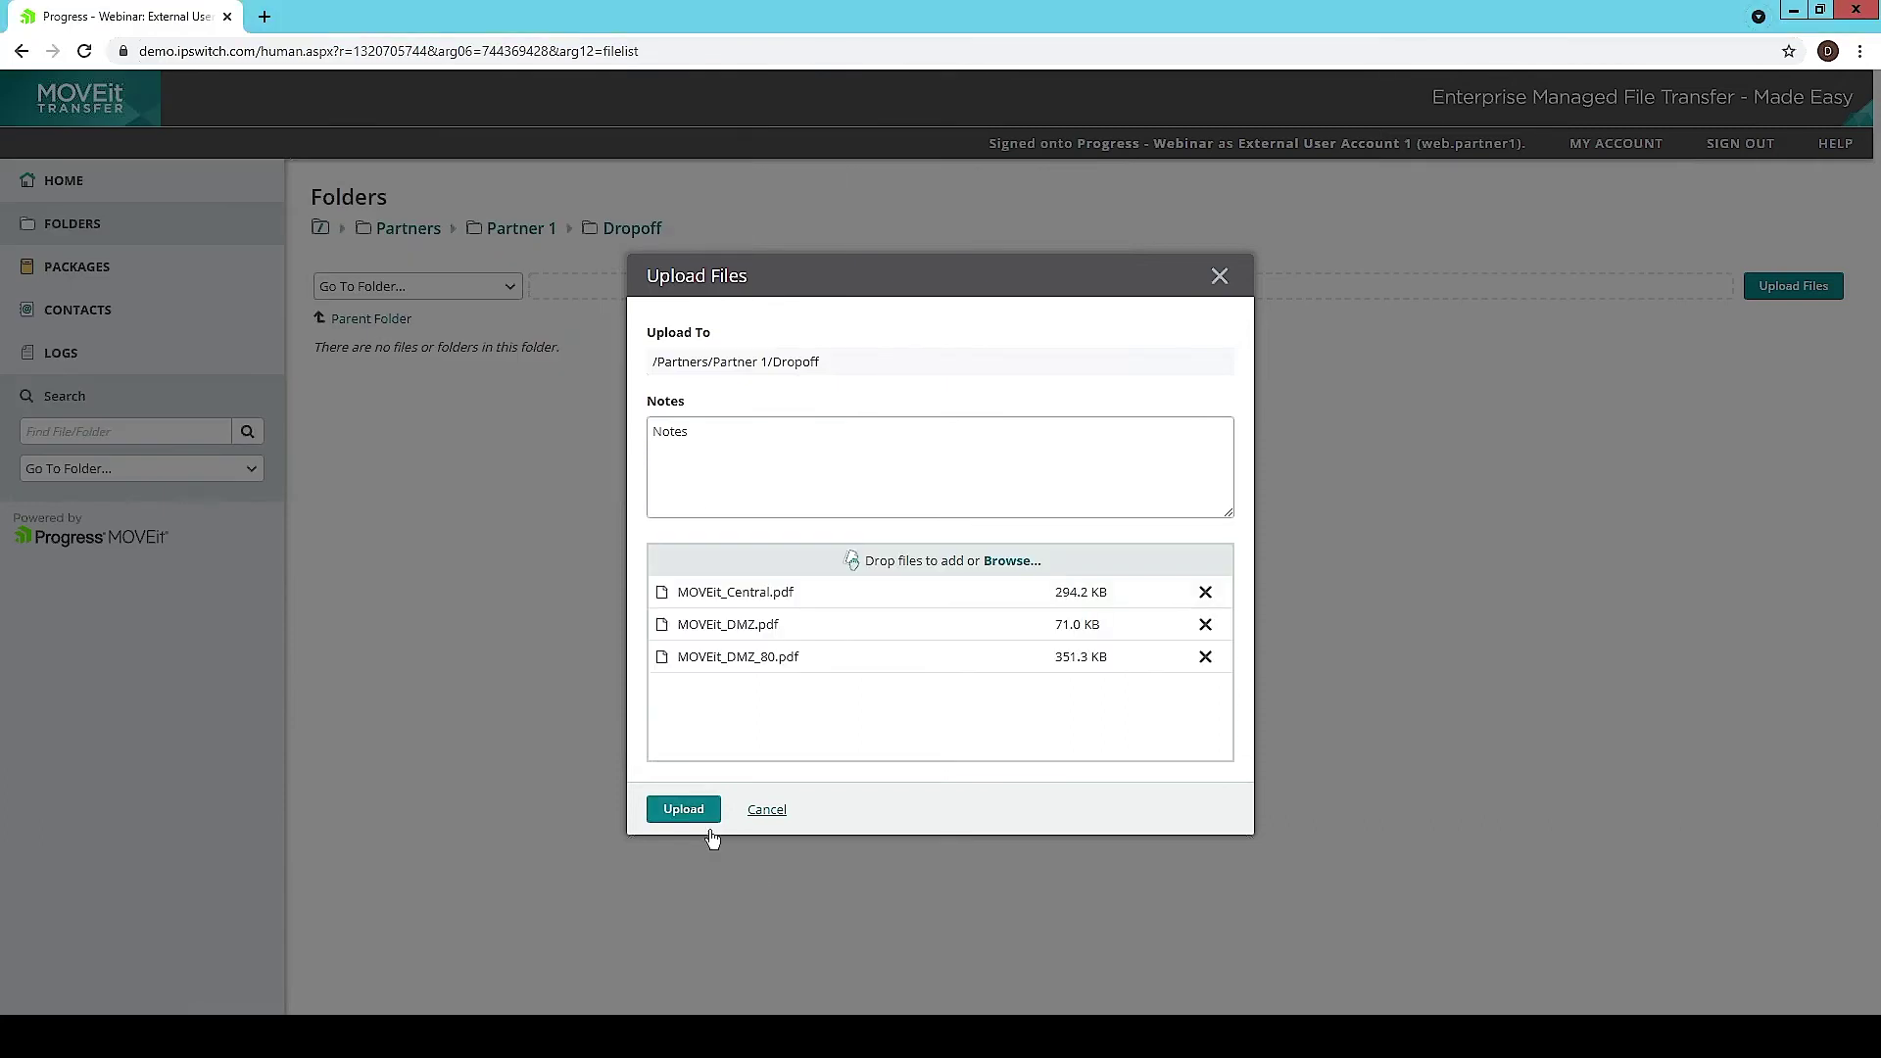
left_click(710, 831)
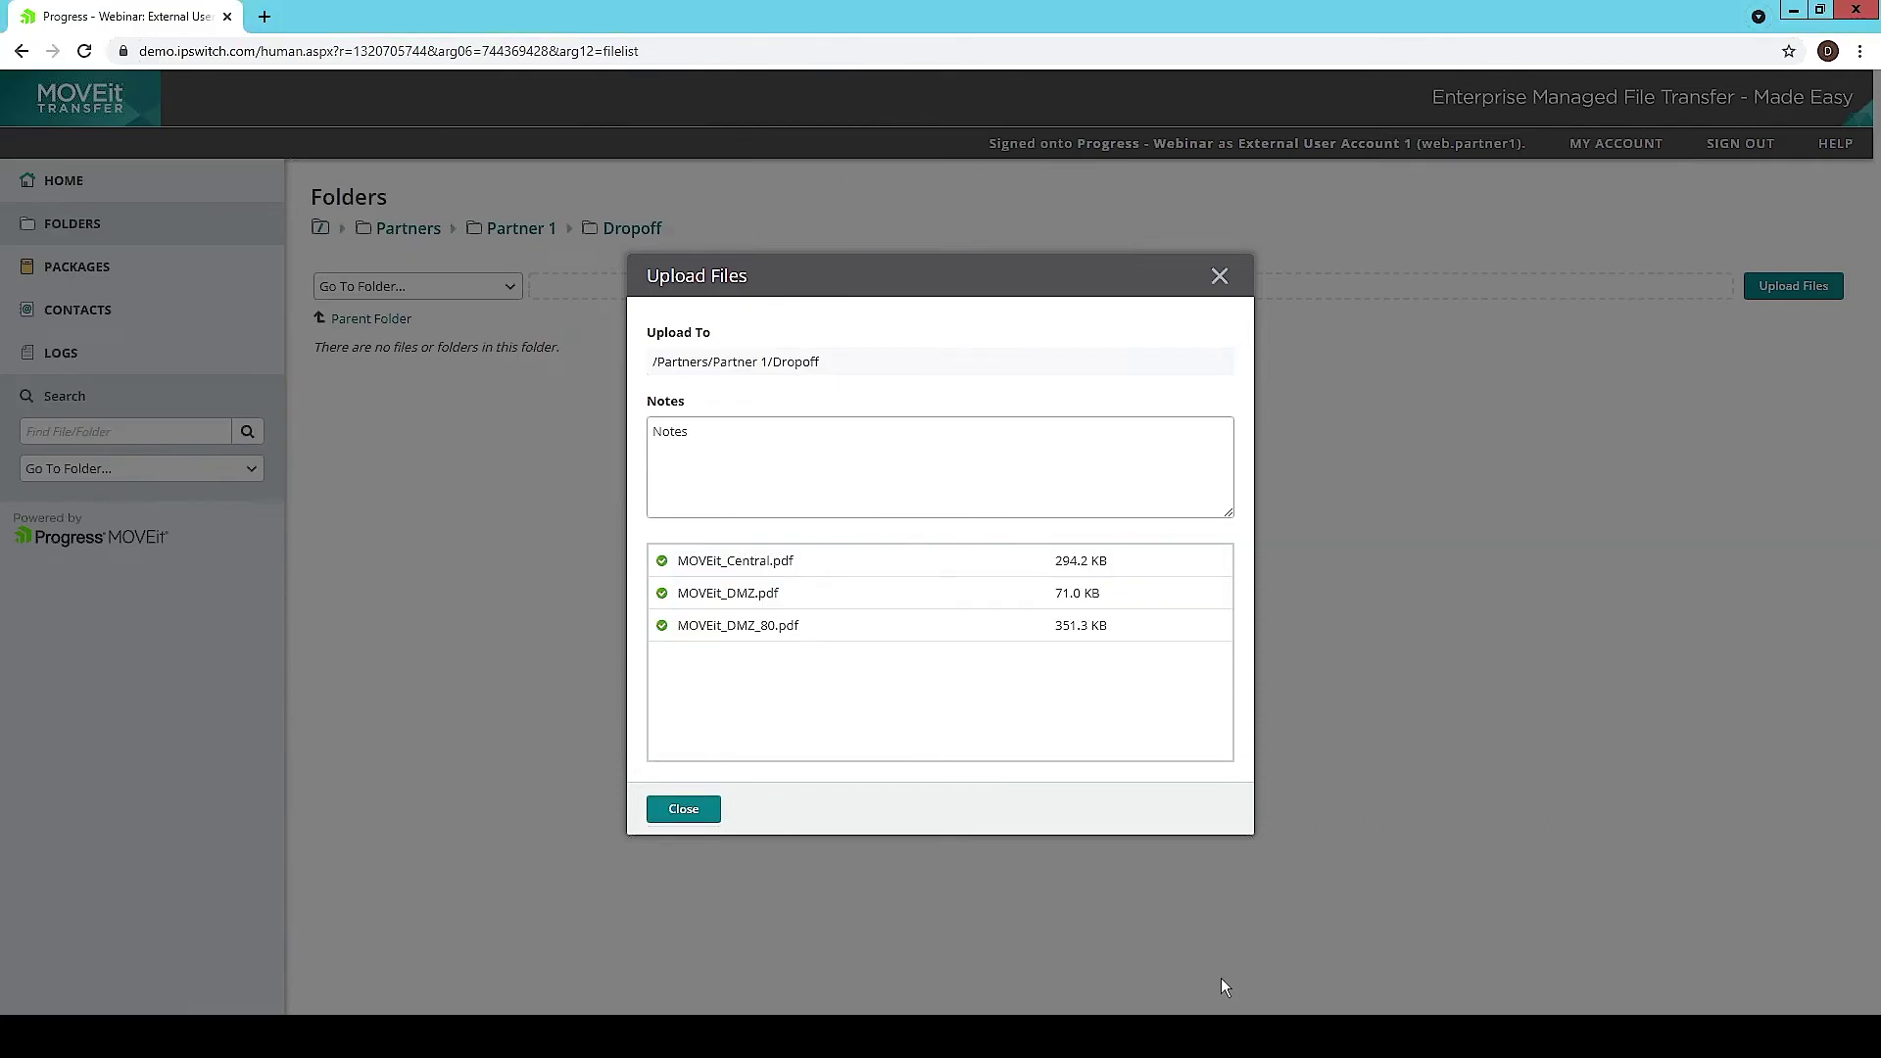
left_click(686, 809)
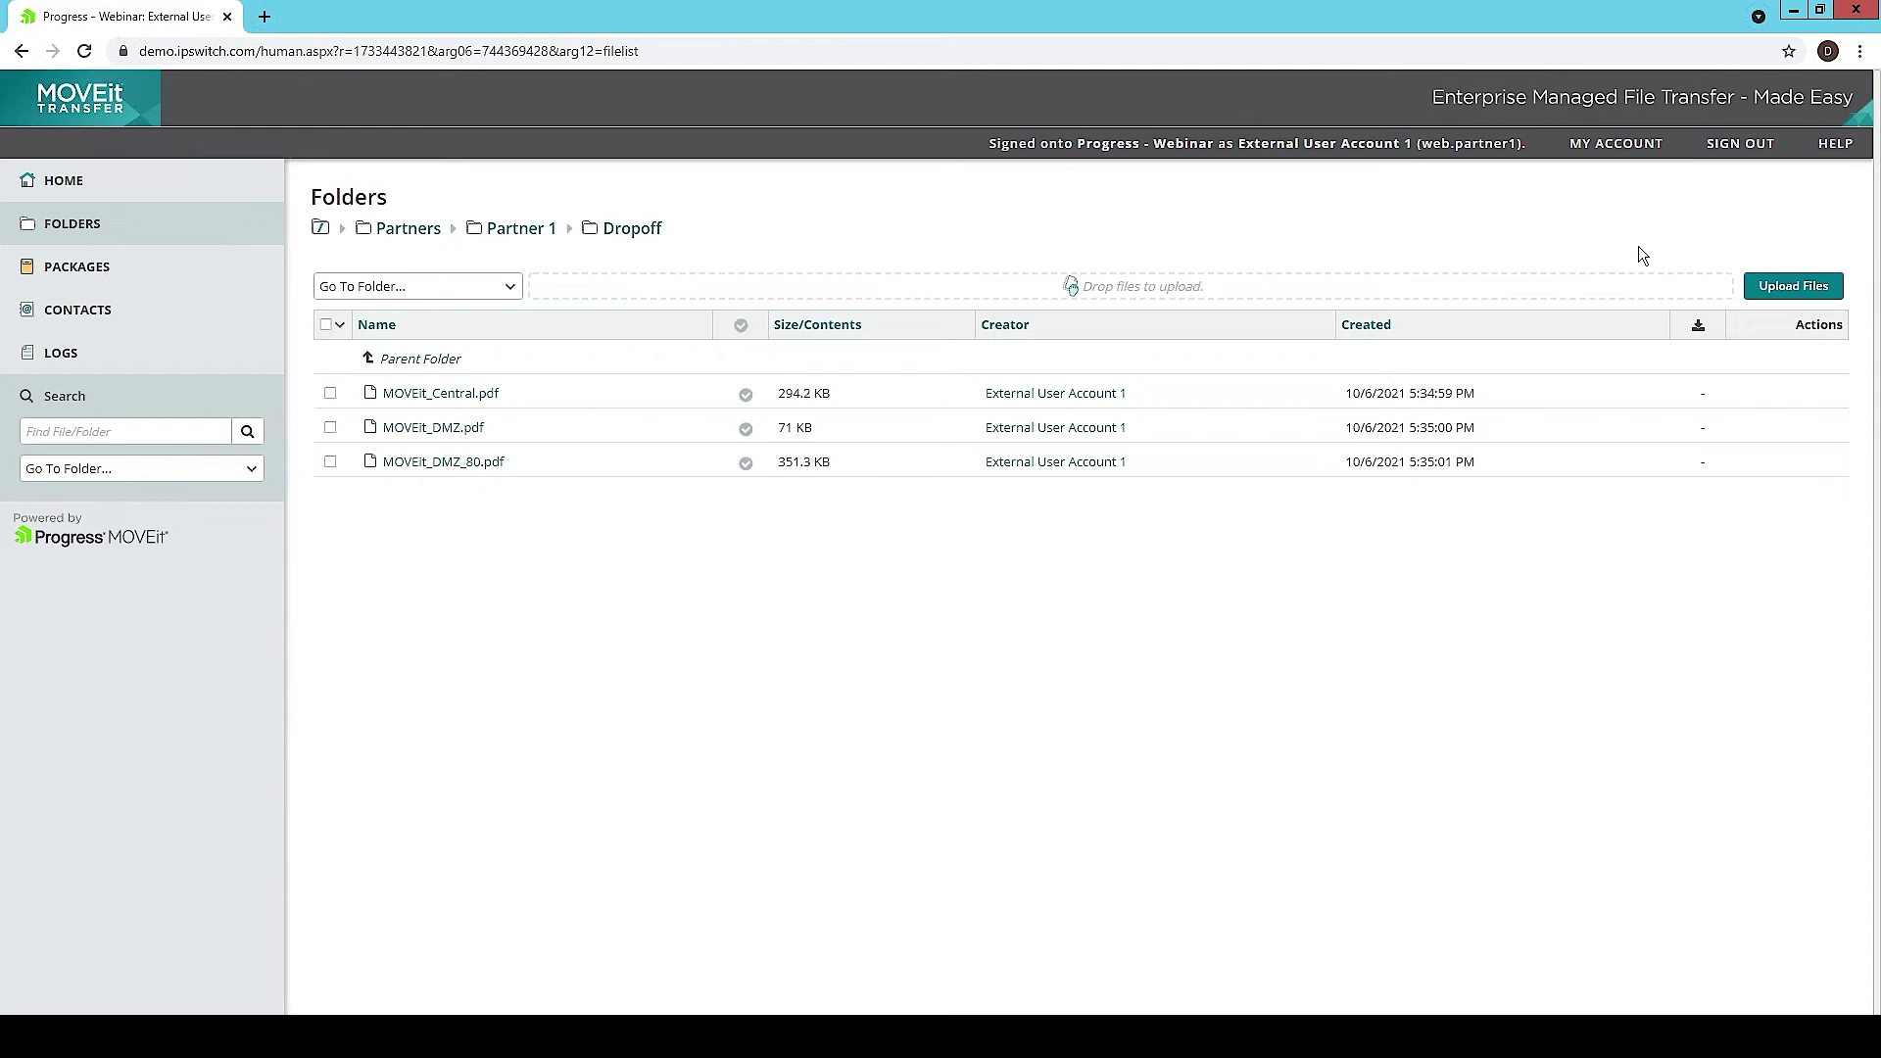
Step: Sign out of the external account and sign on with the internal user's username and password
left_click(1746, 152)
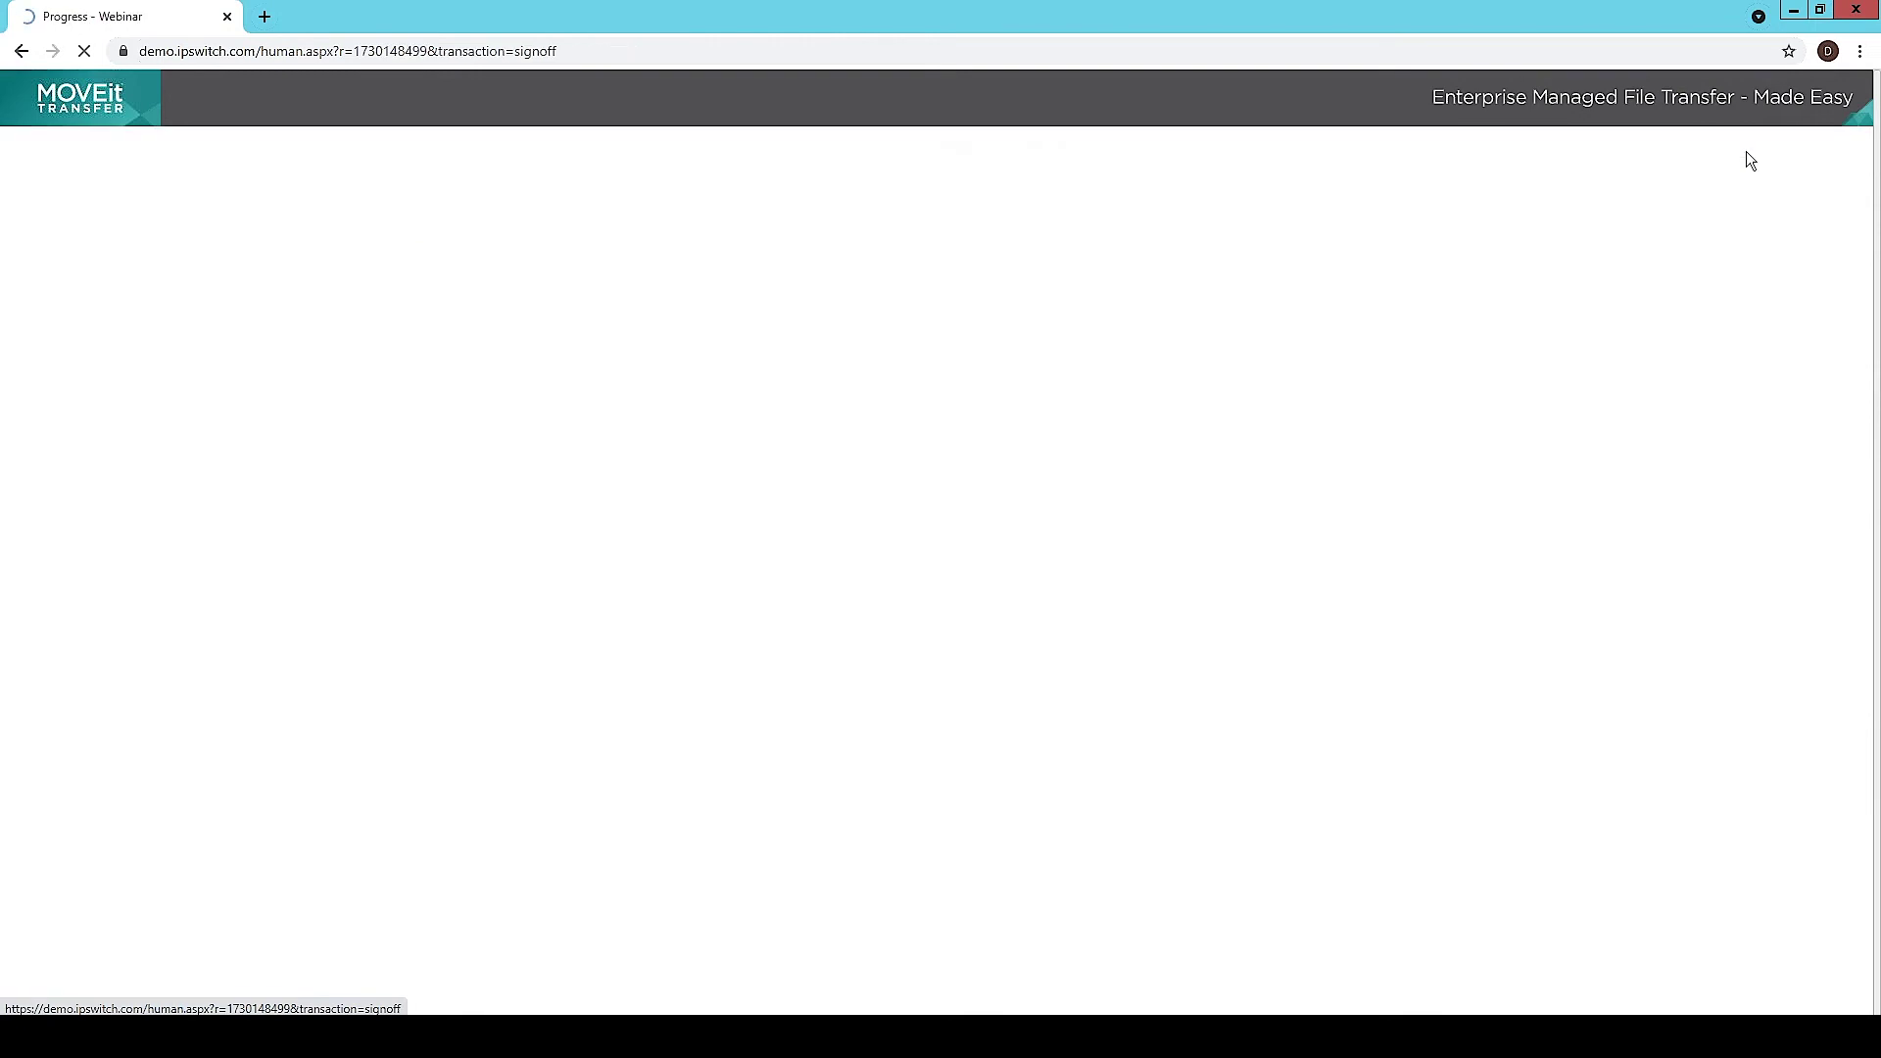
type("web.user1")
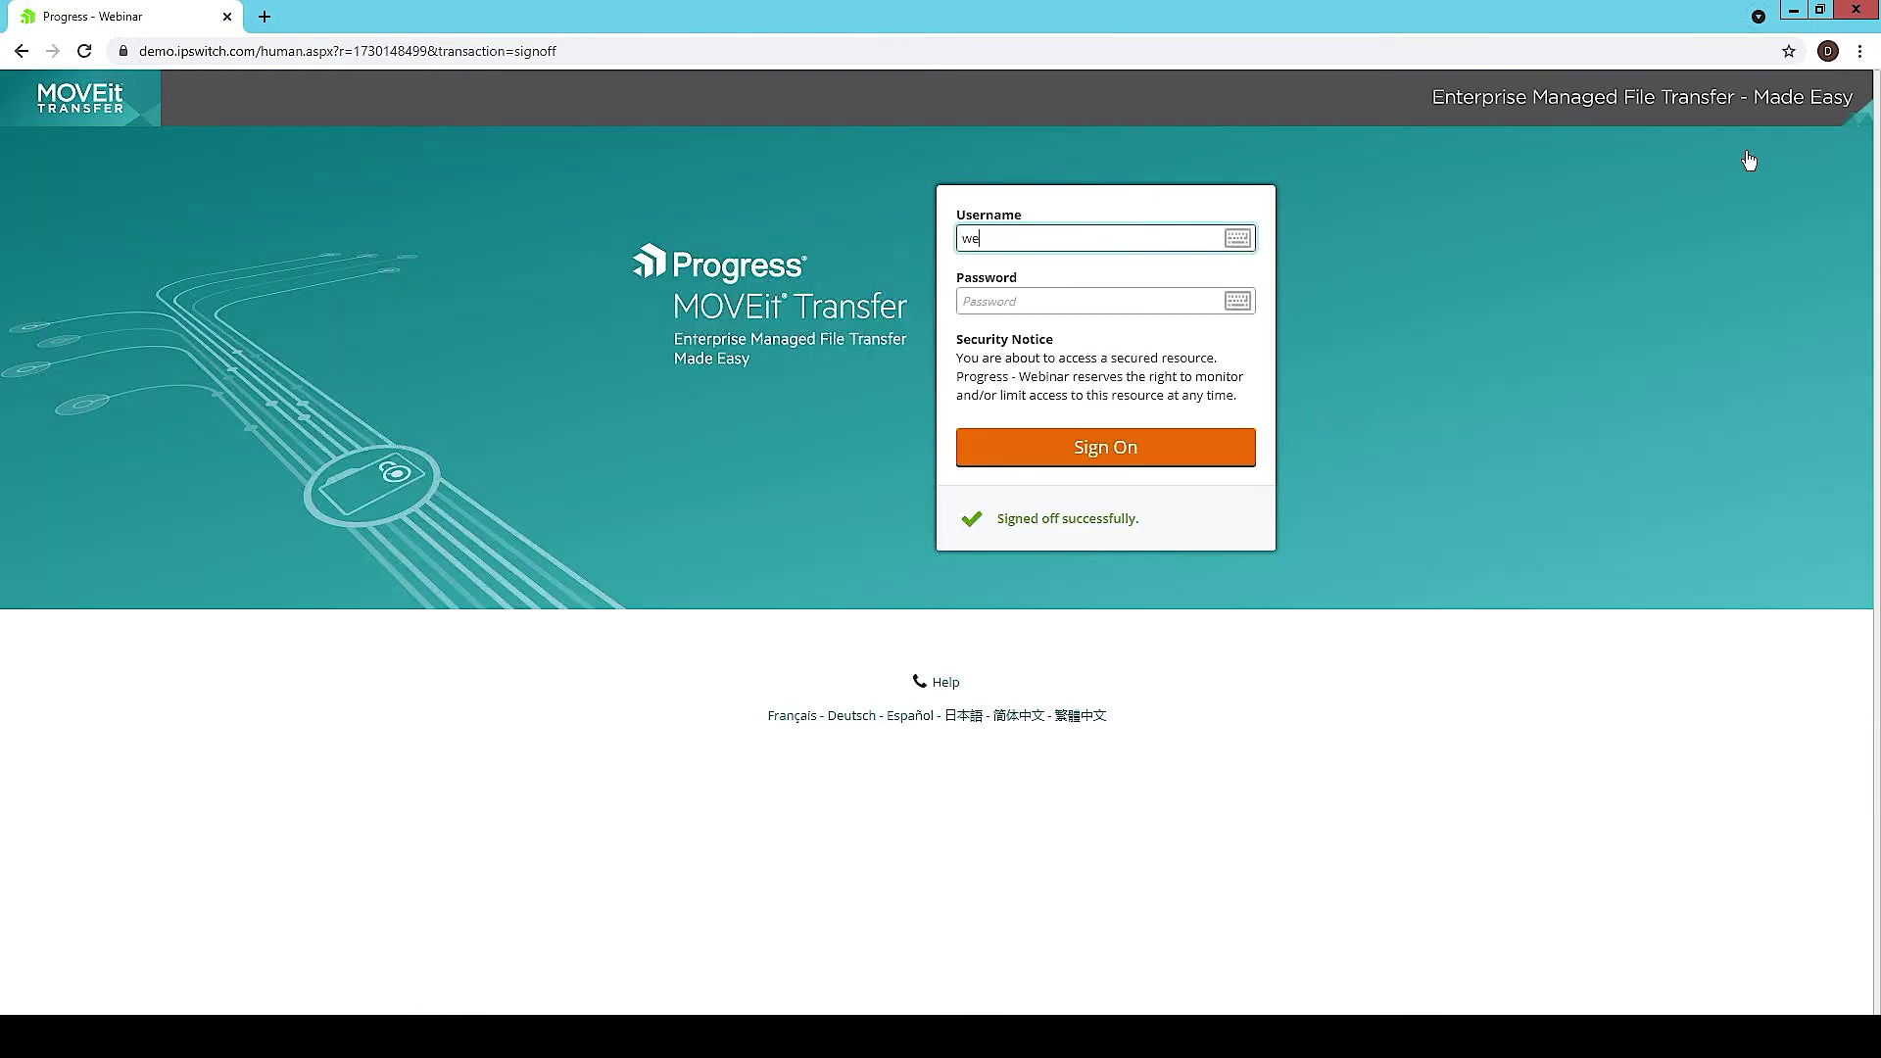
key("Tab")
type("password")
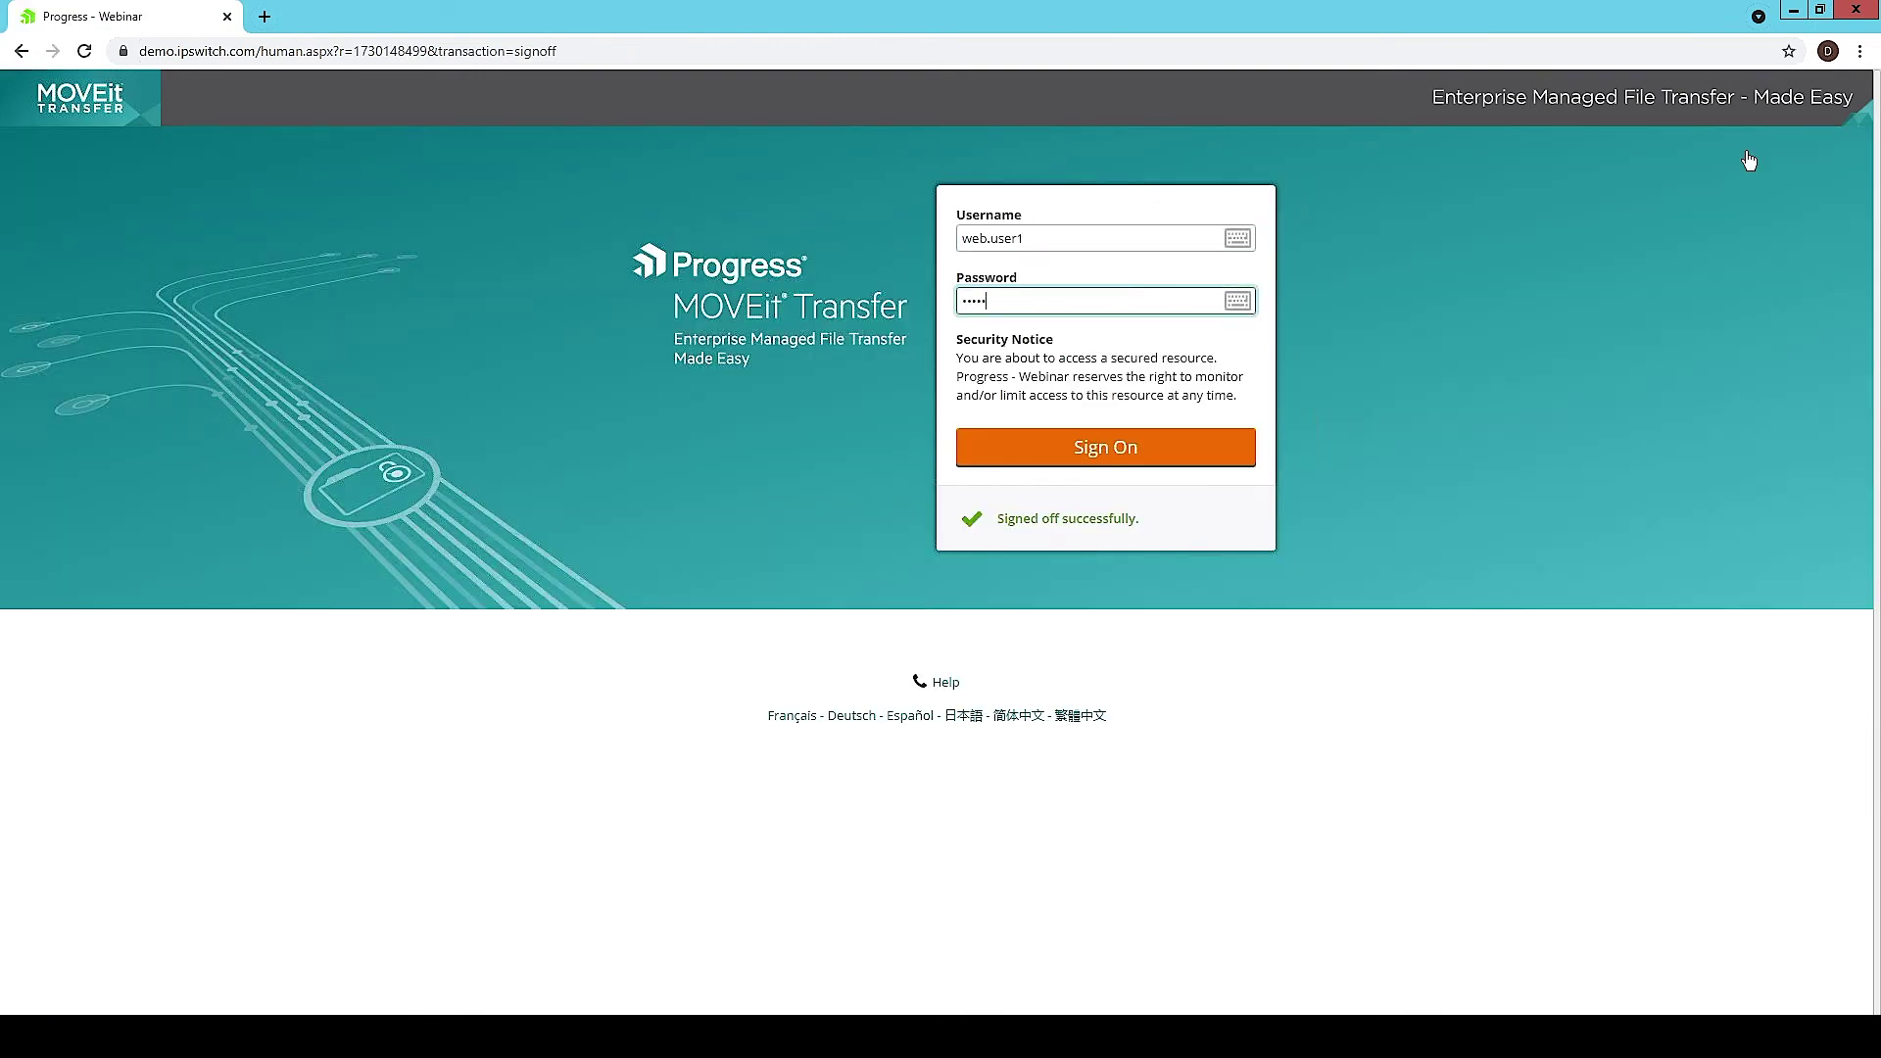
key("Return")
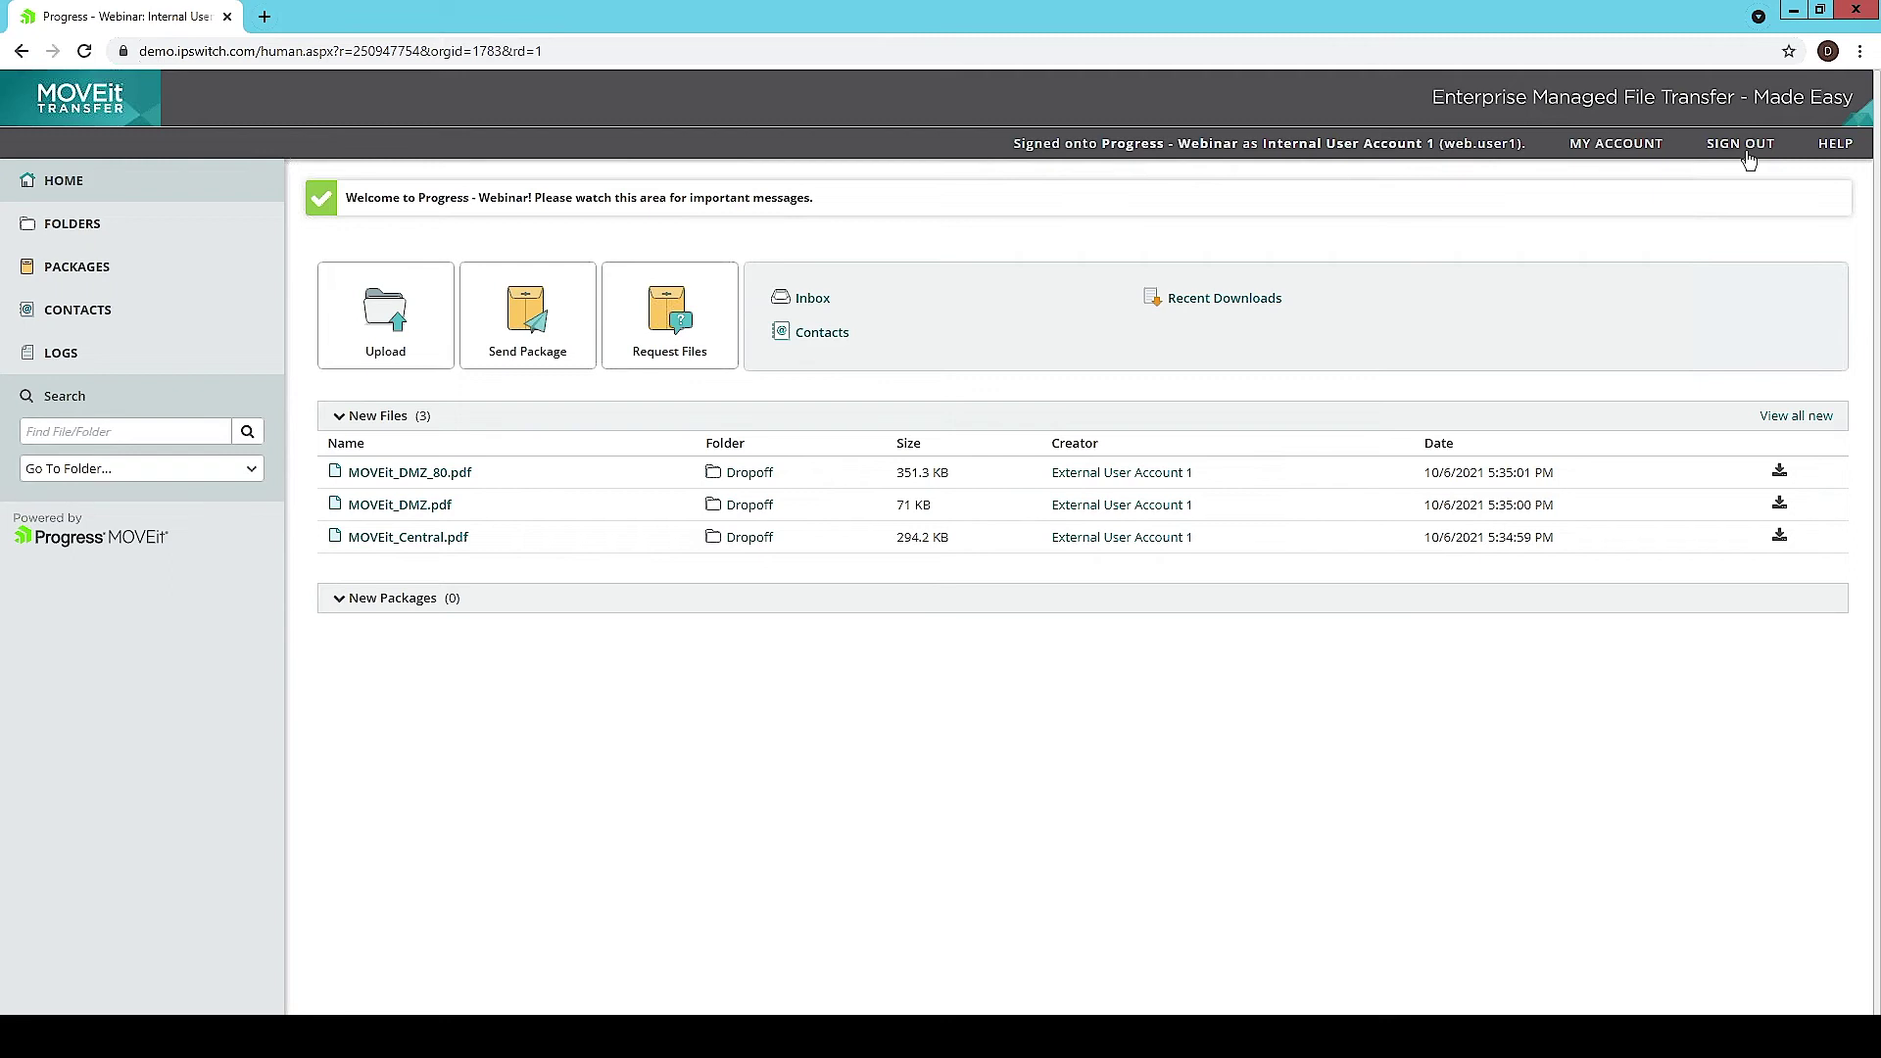
Step: Start a new package addressed to the external recipient's e-mail, fixing a typo in the address
left_click(580, 296)
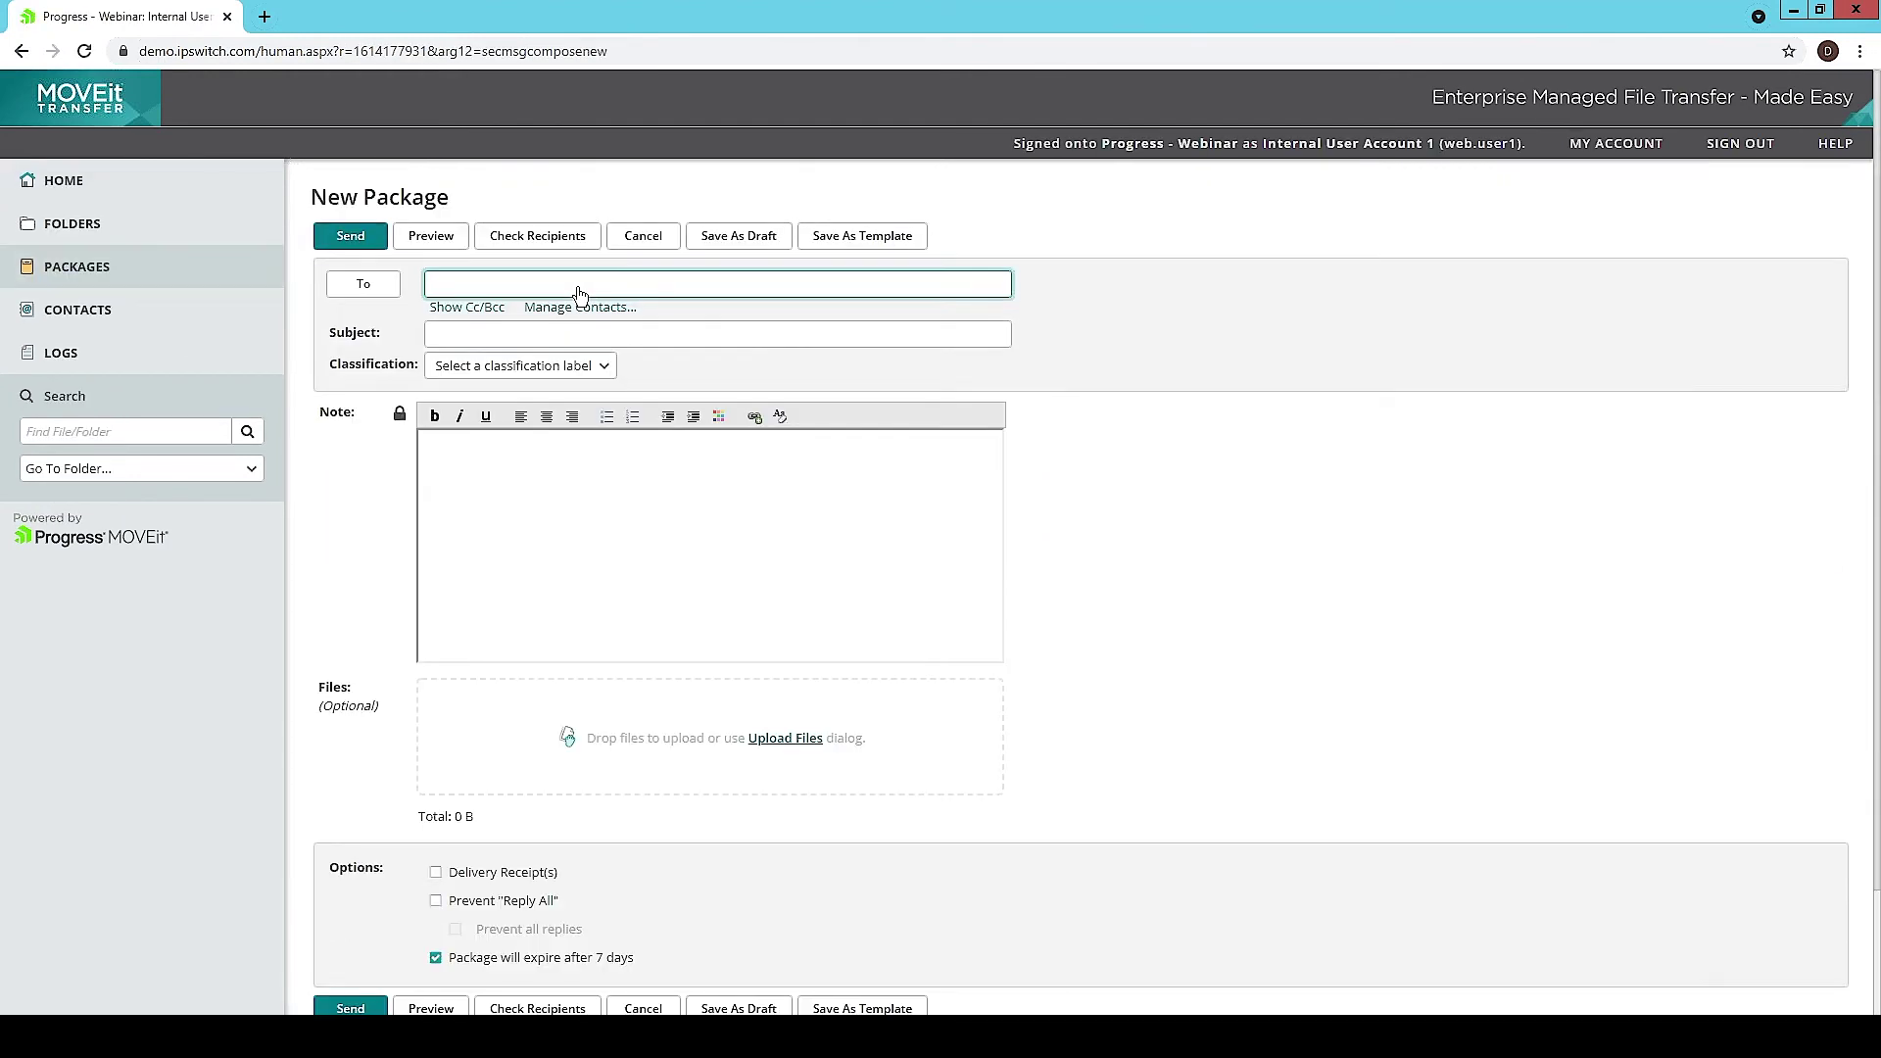
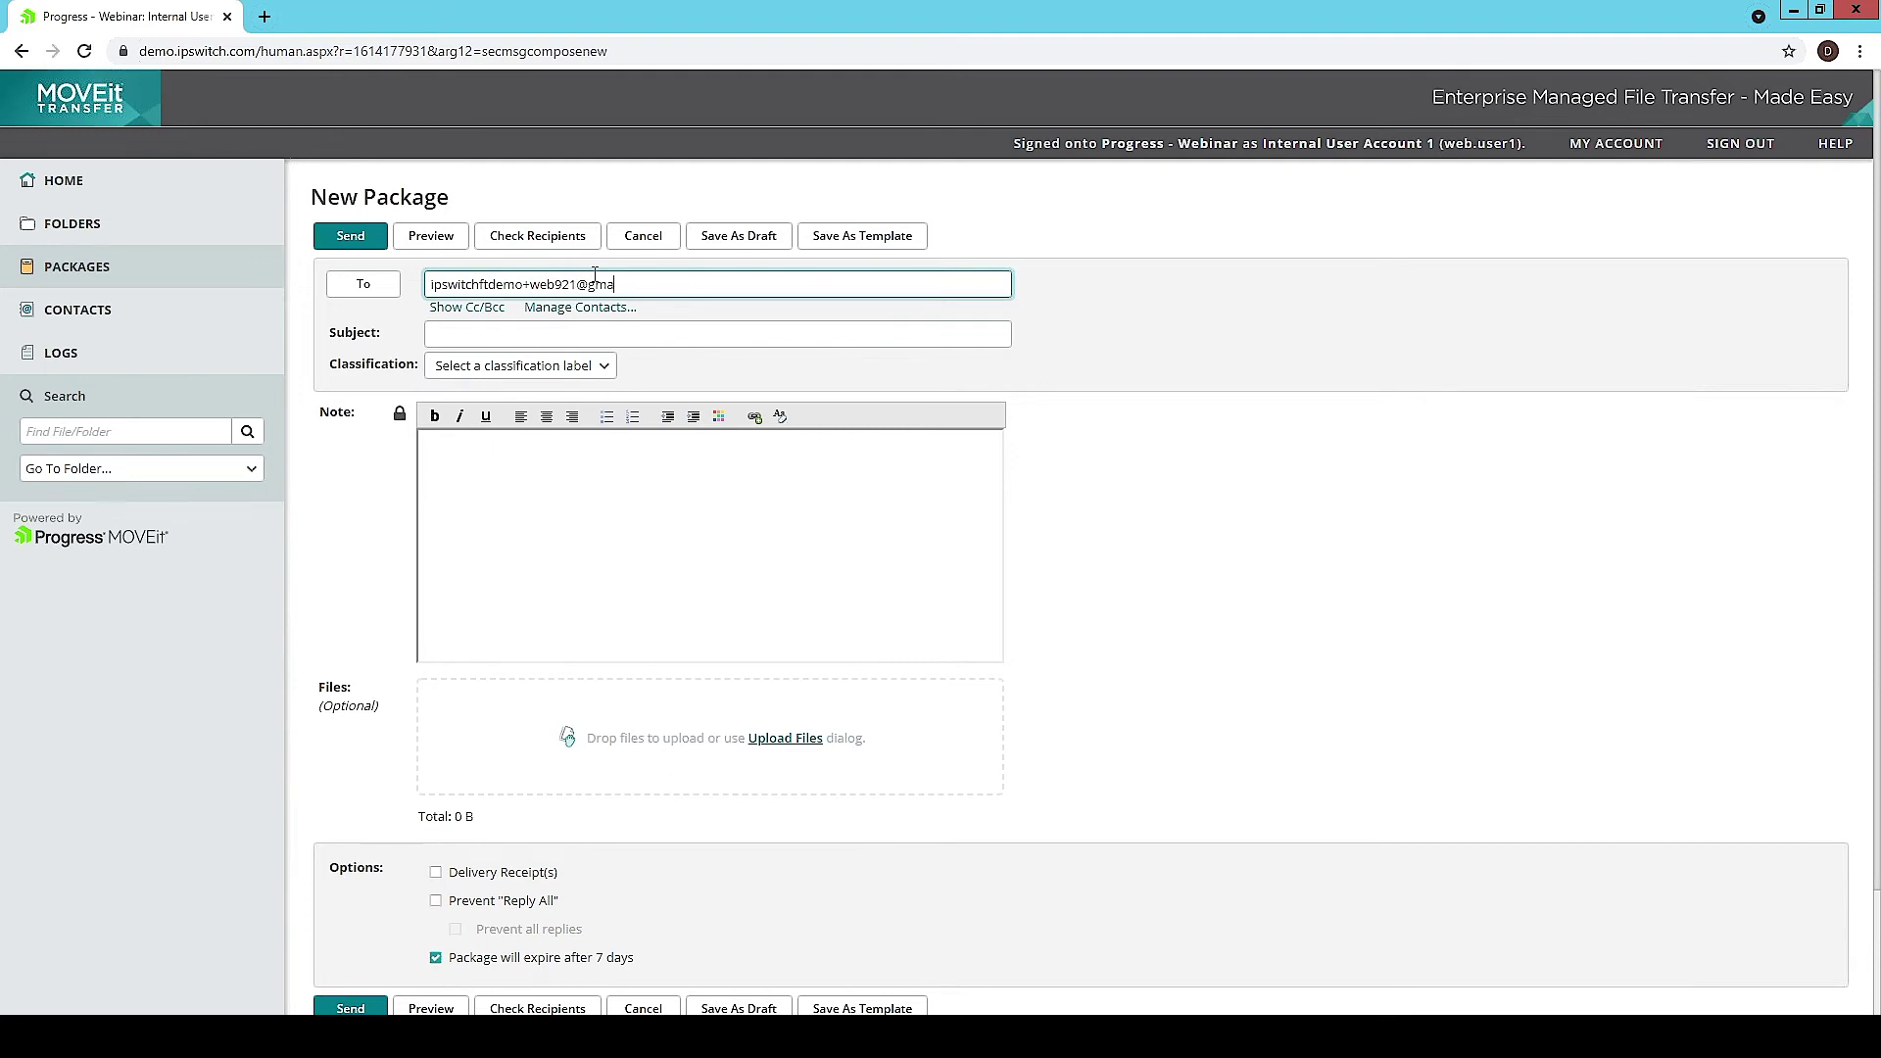
key("Tab")
left_click(674, 284)
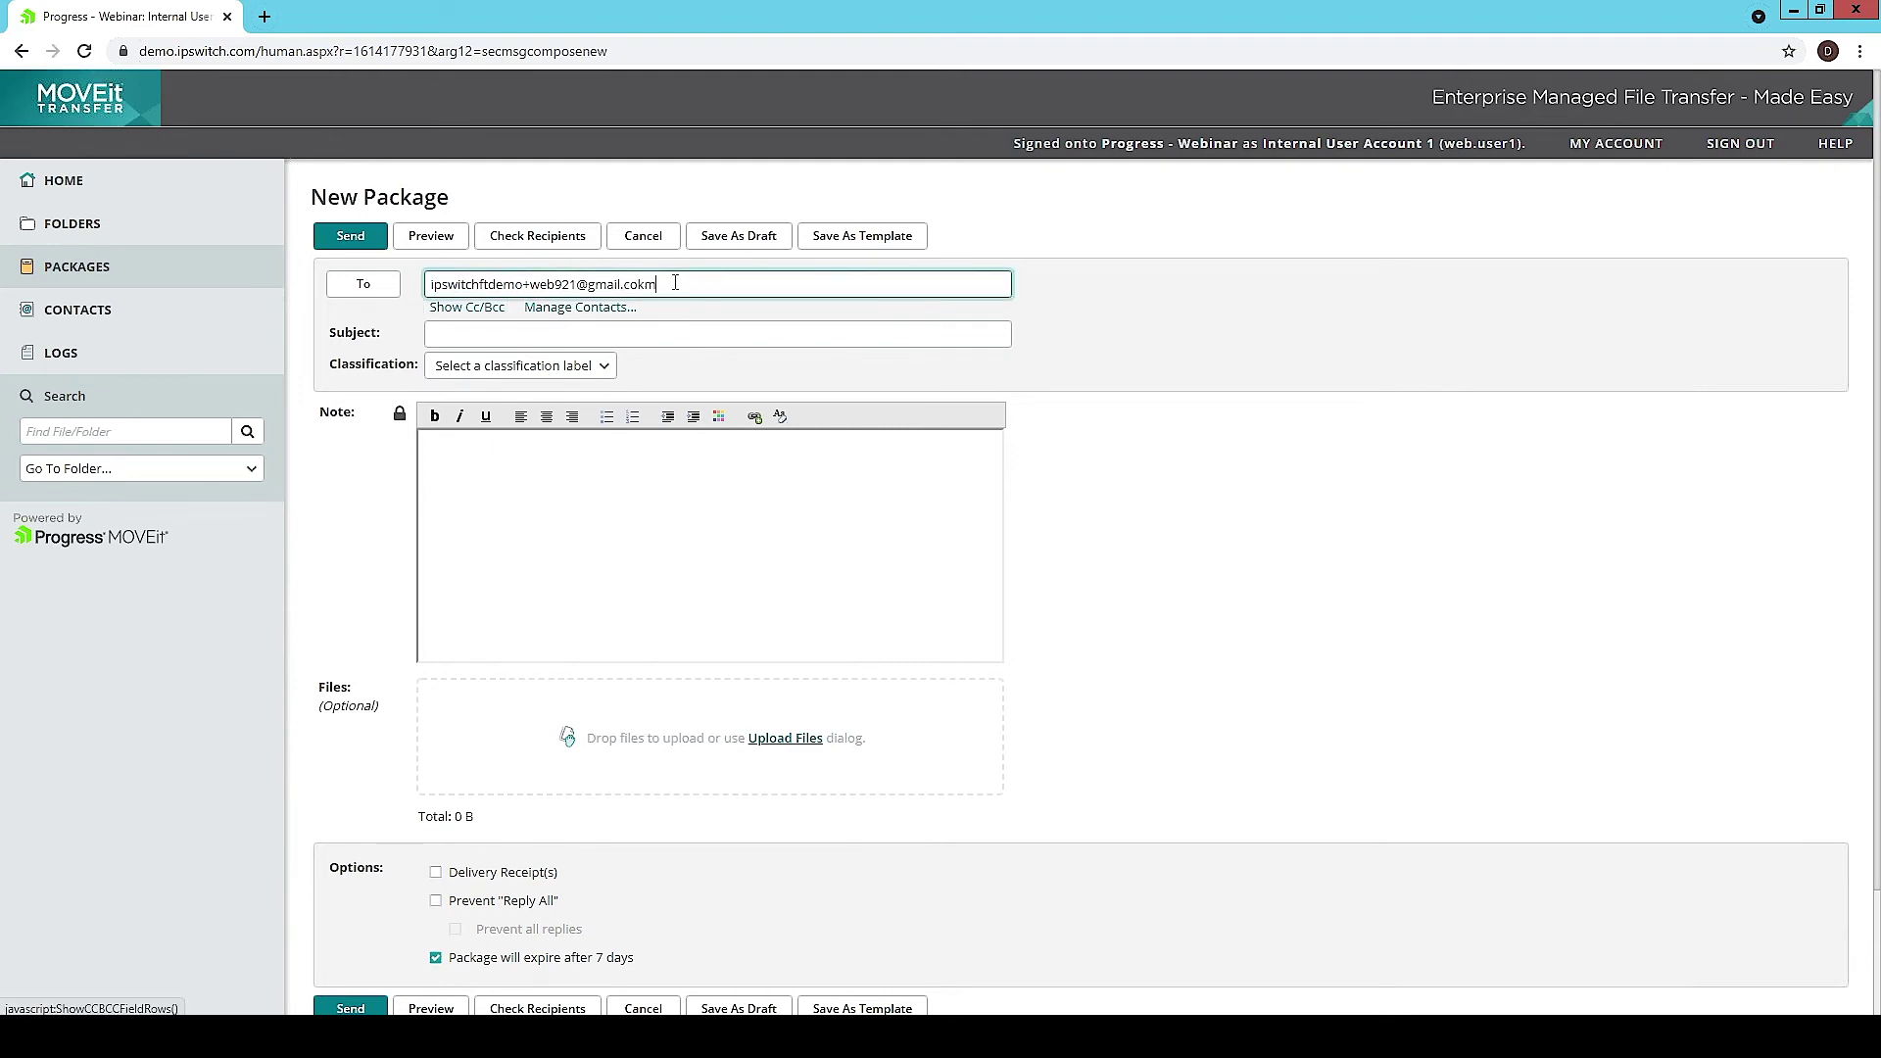
key("BackSpace")
key("BackSpace")
type("m")
key("Tab")
Step: Give the package the subject 'Your files' and the note 'Please review'
left_click(645, 333)
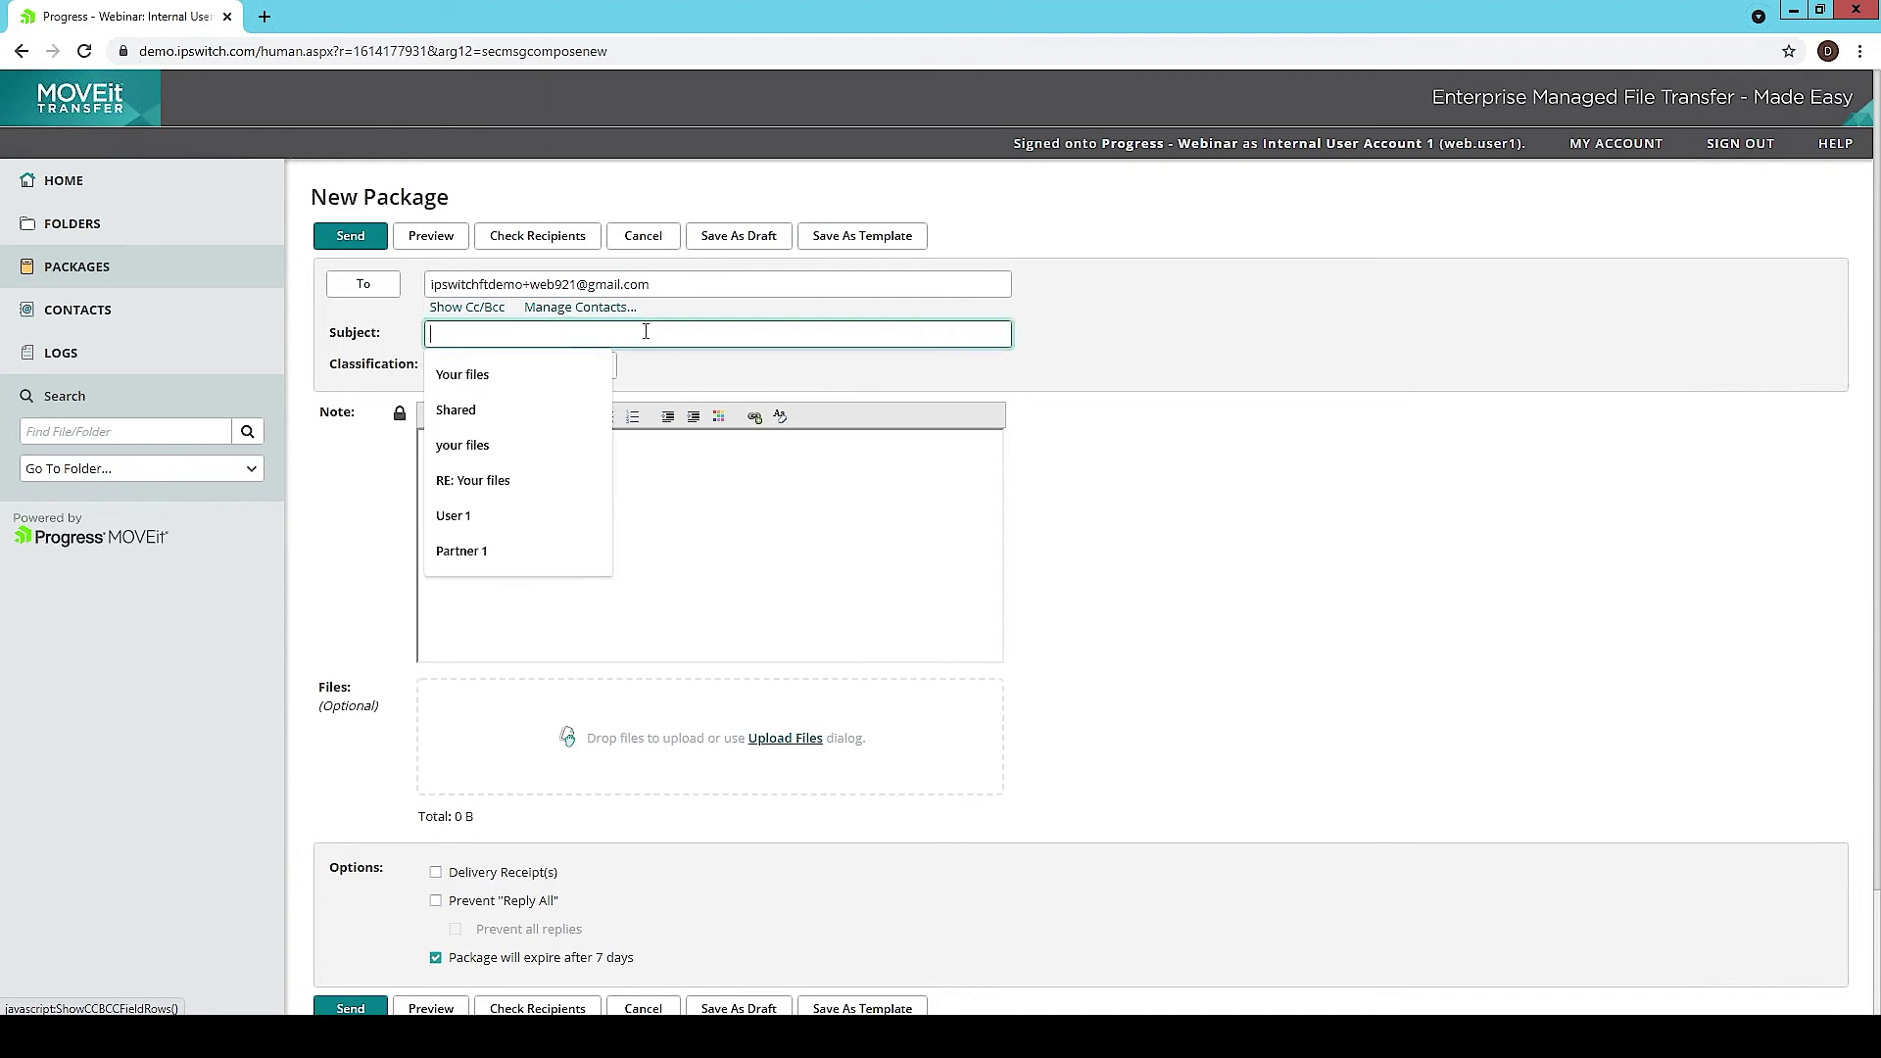
type("Yo")
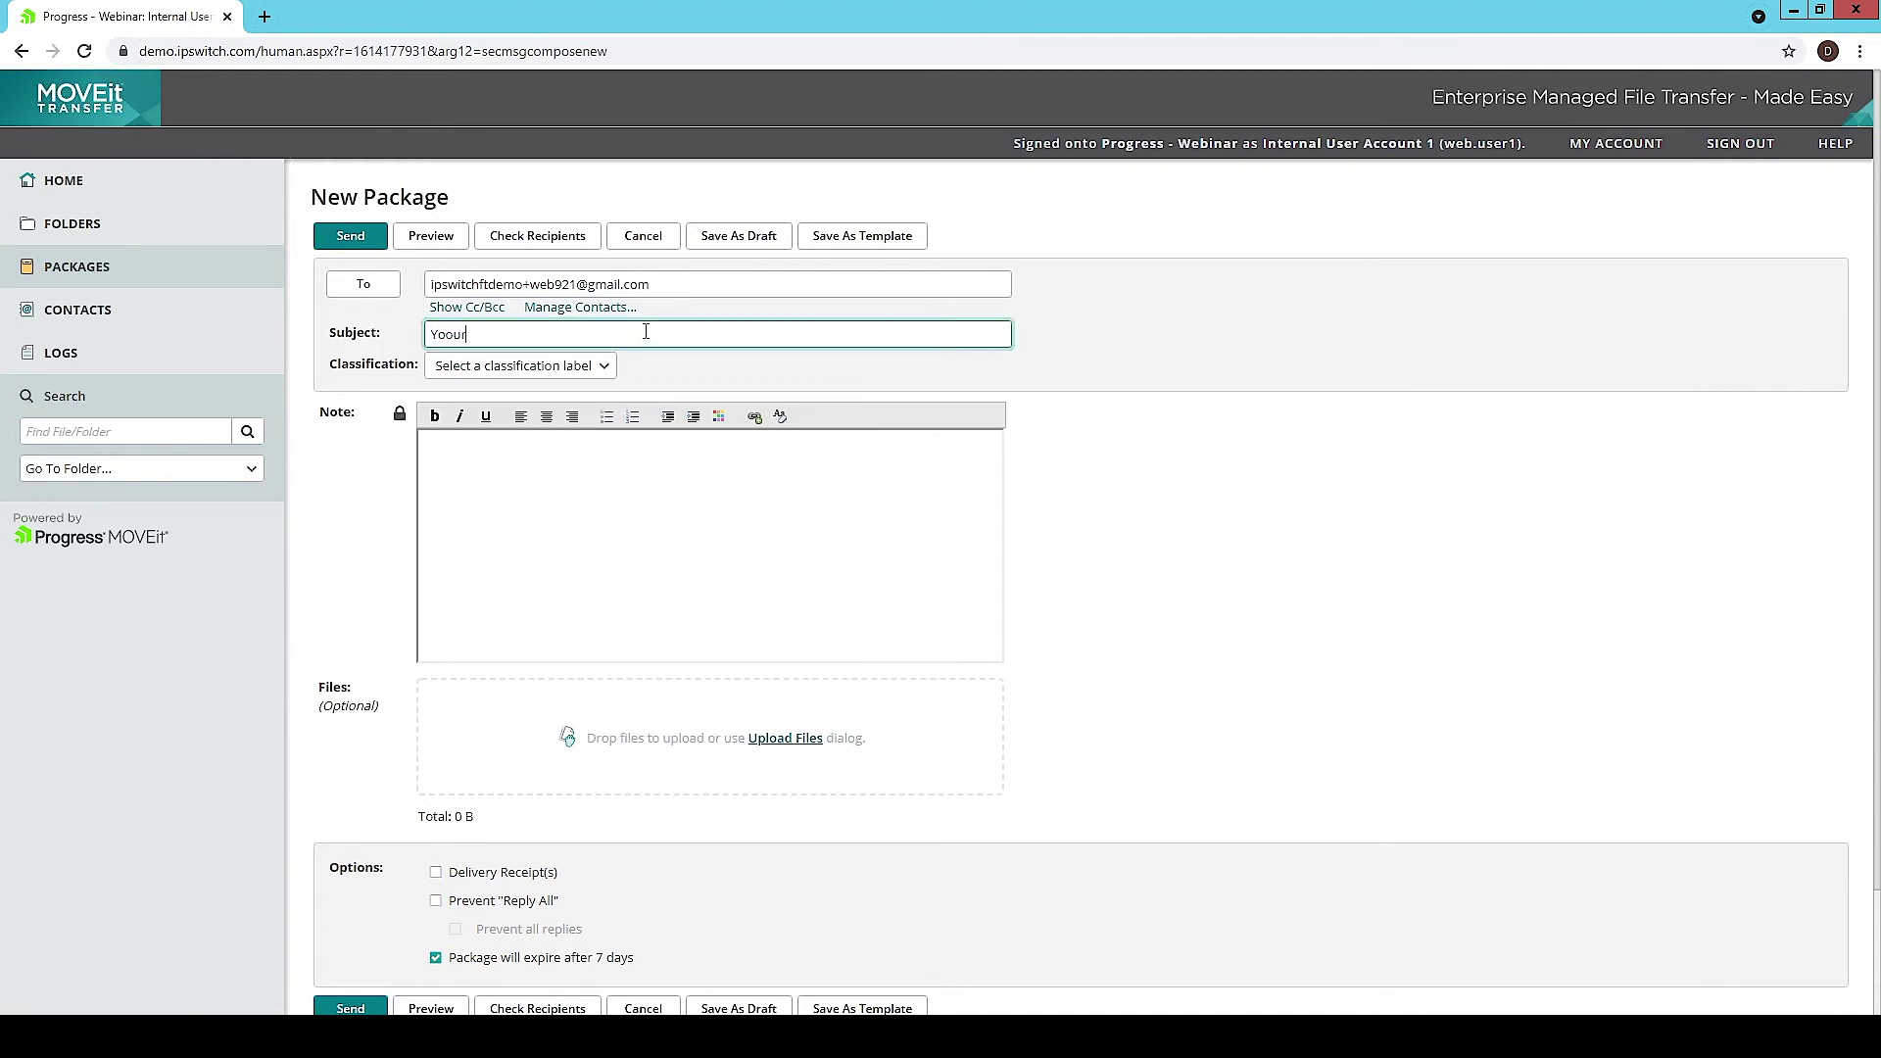
type("ur files")
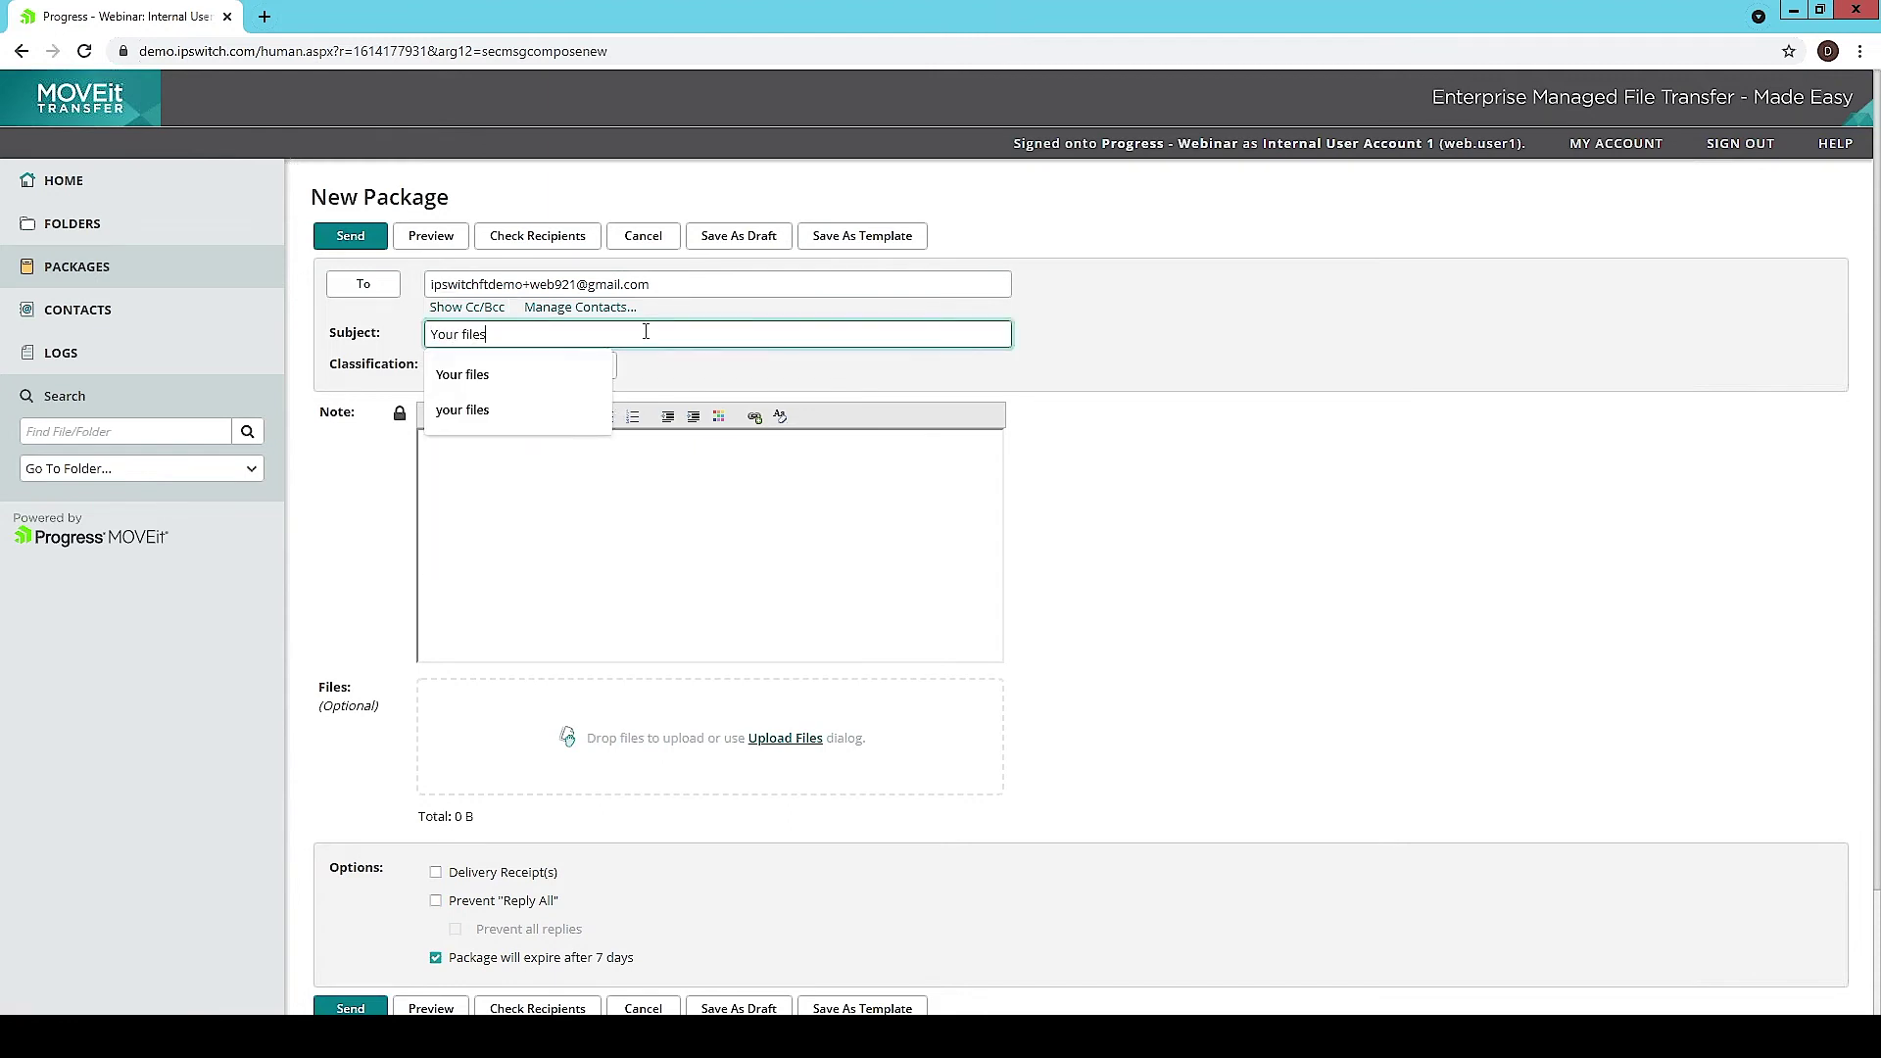
left_click(673, 603)
type("Please review")
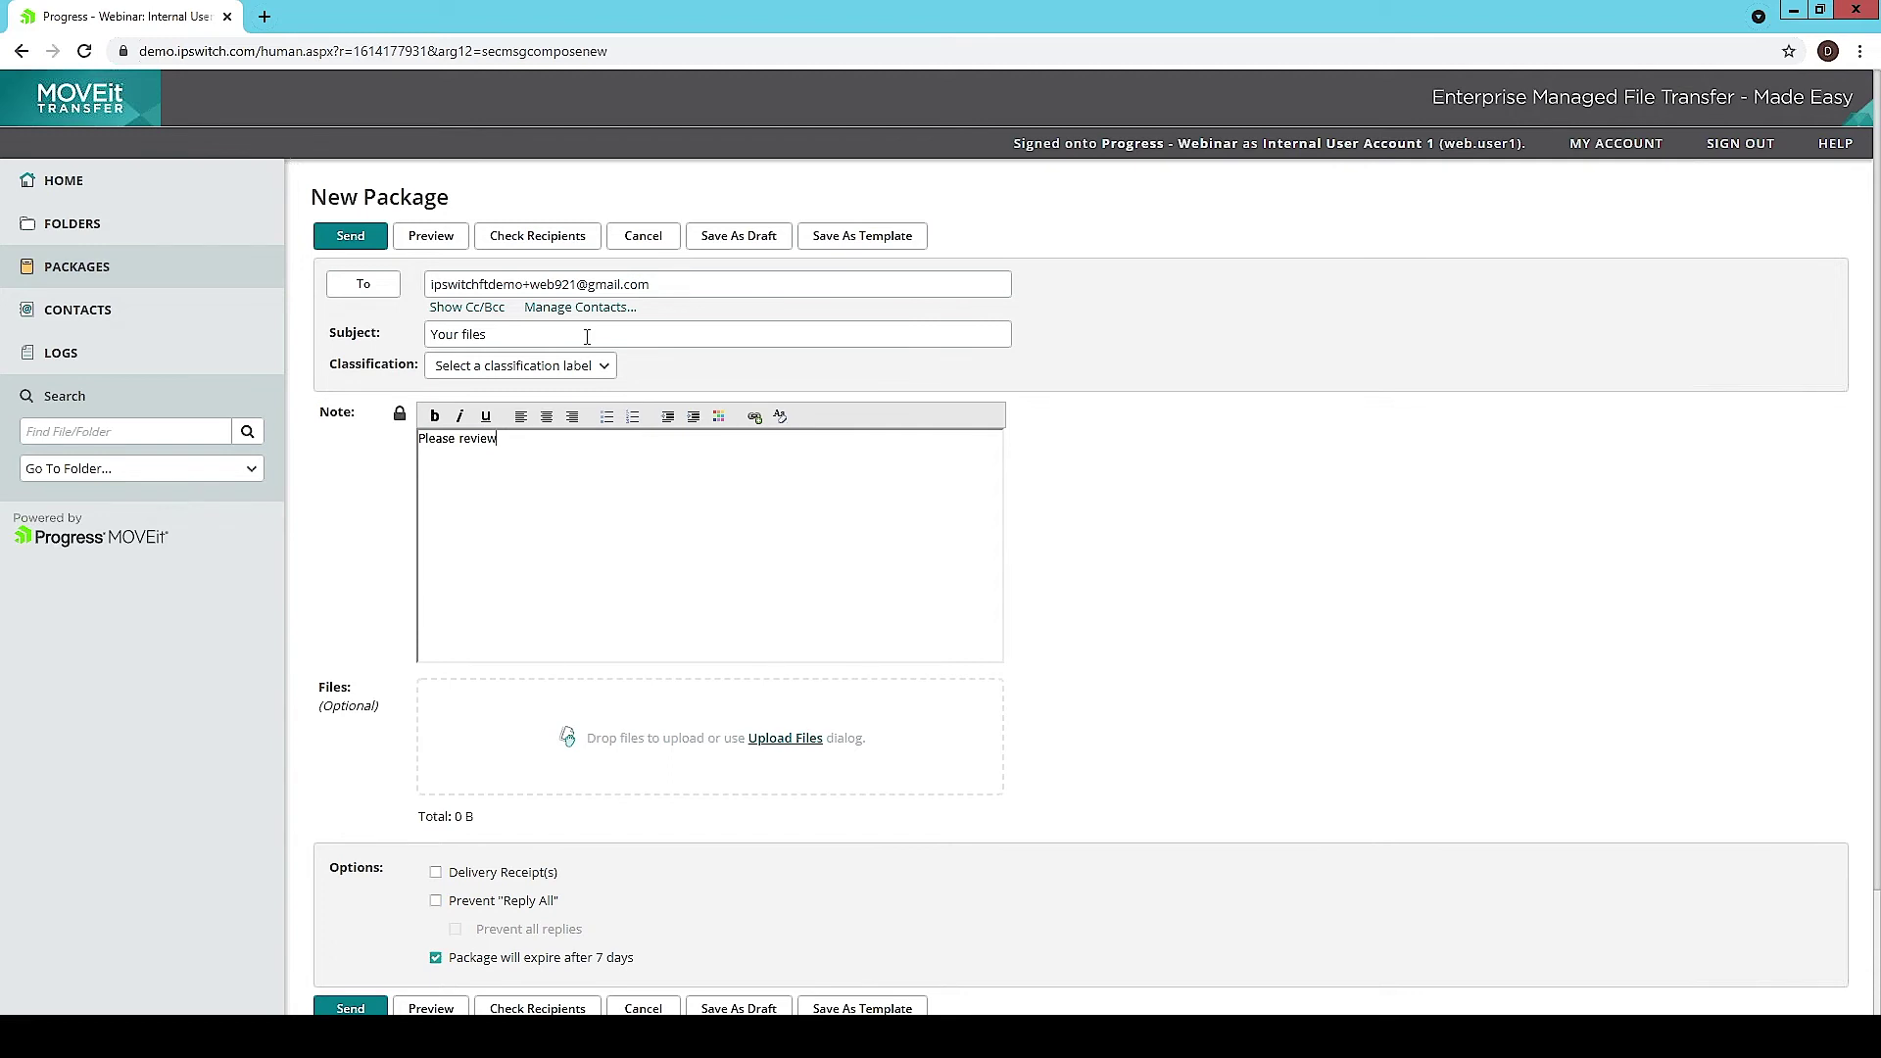
Step: Attach MOVEit_Central.pdf, MOVEit_DMZ.pdf and MOVEit_DMZ_80.pdf to the package
left_click(779, 740)
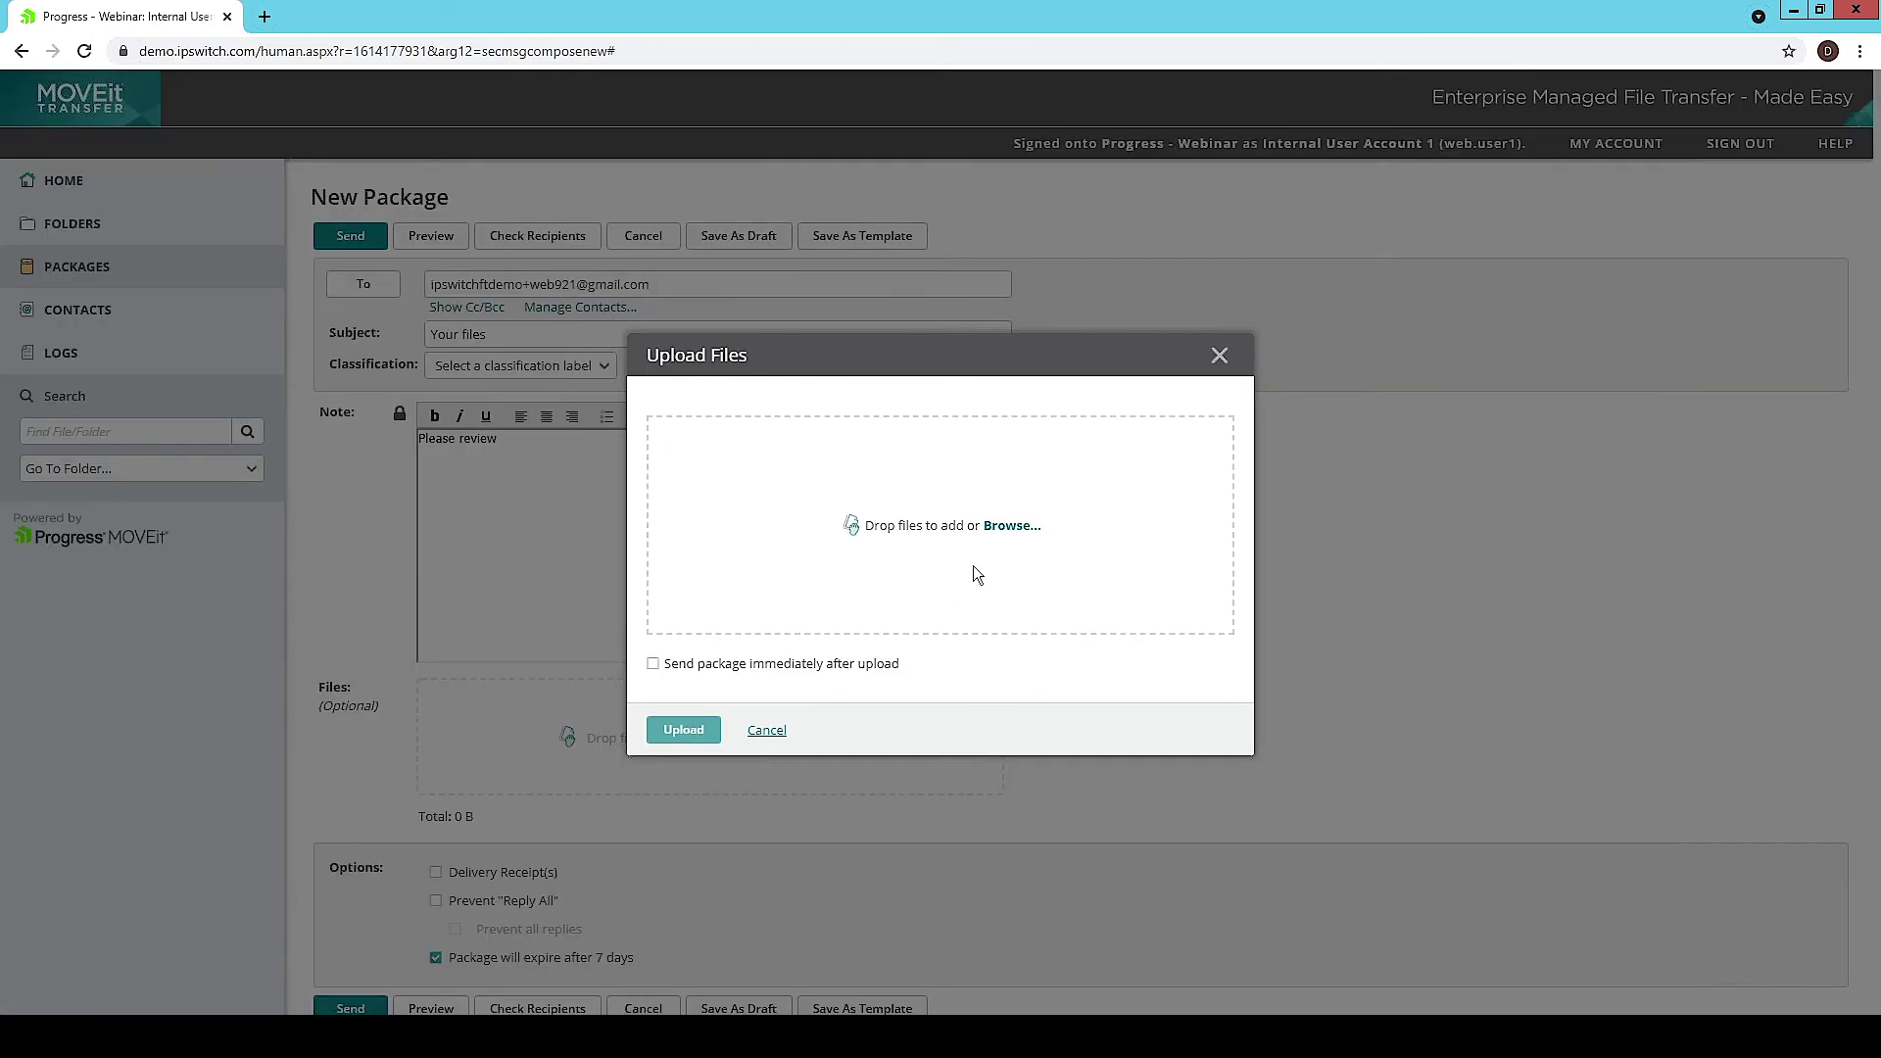
left_click(995, 537)
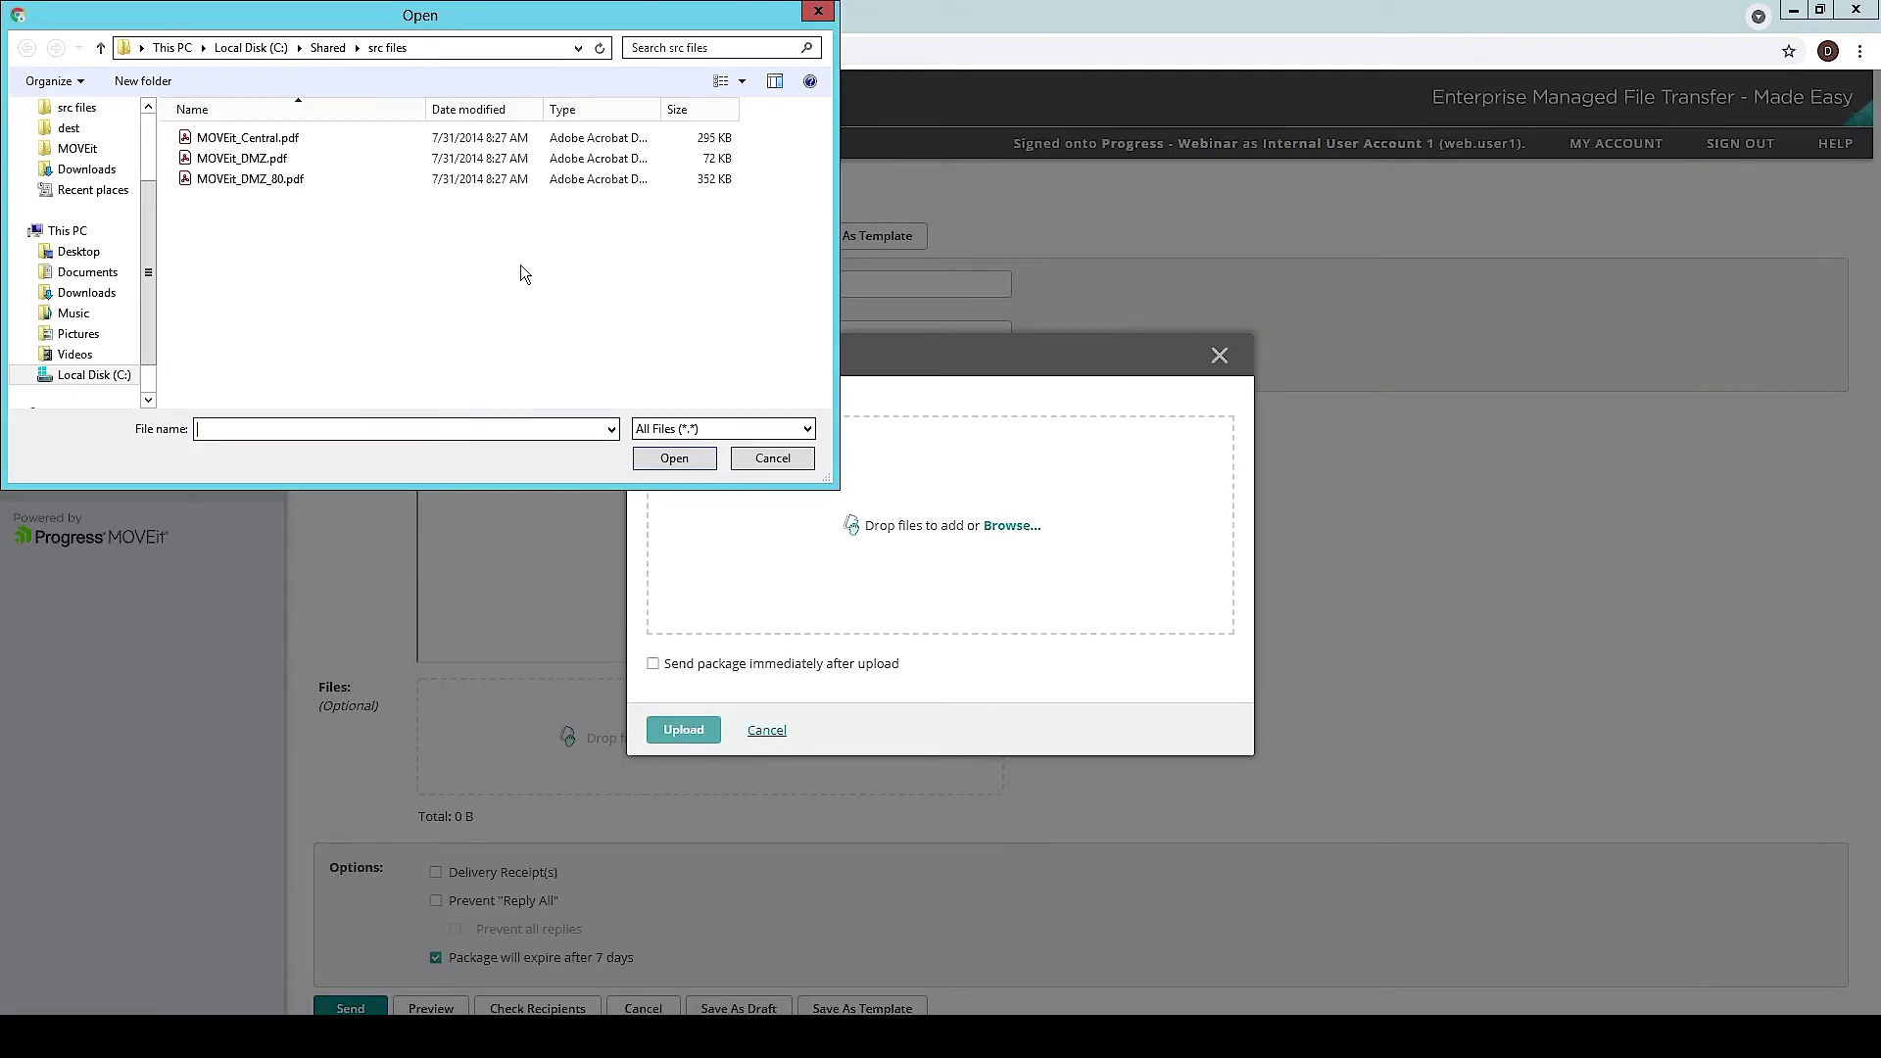
left_click(252, 145)
left_click(278, 180, "shift")
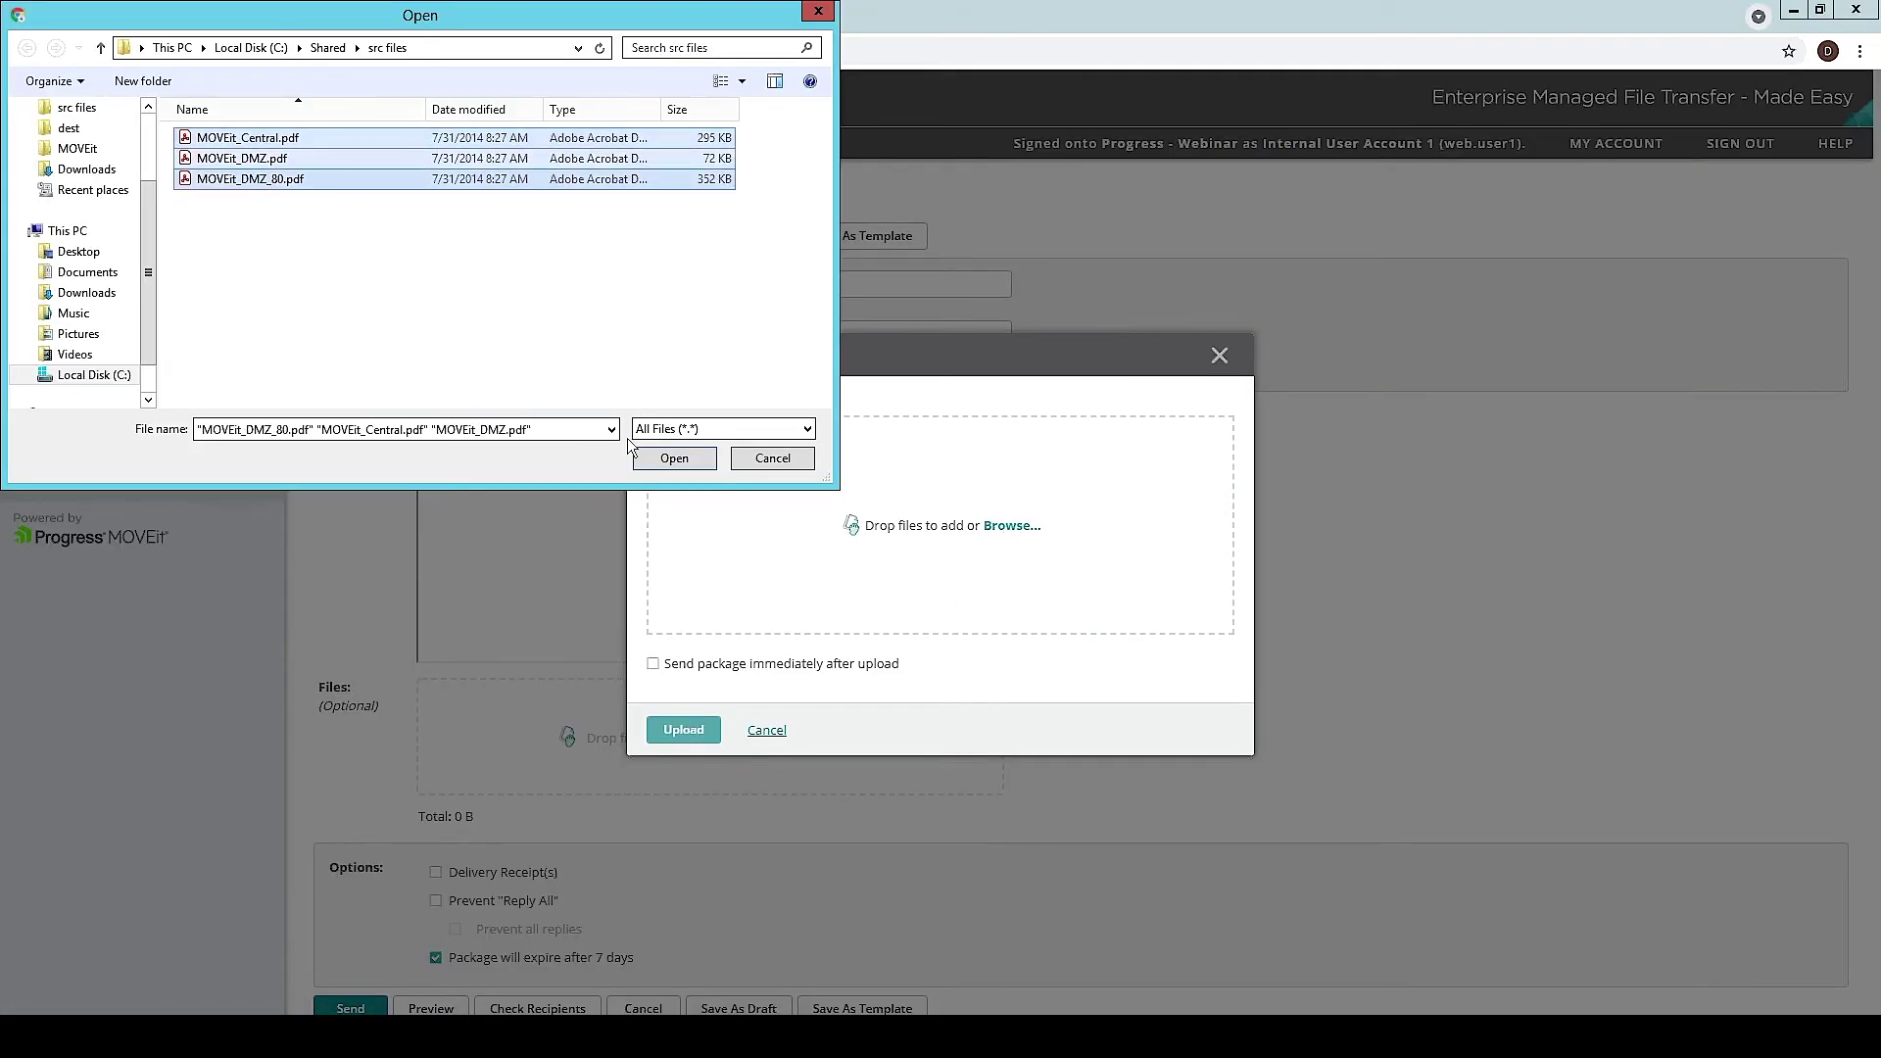
left_click(638, 457)
left_click(670, 733)
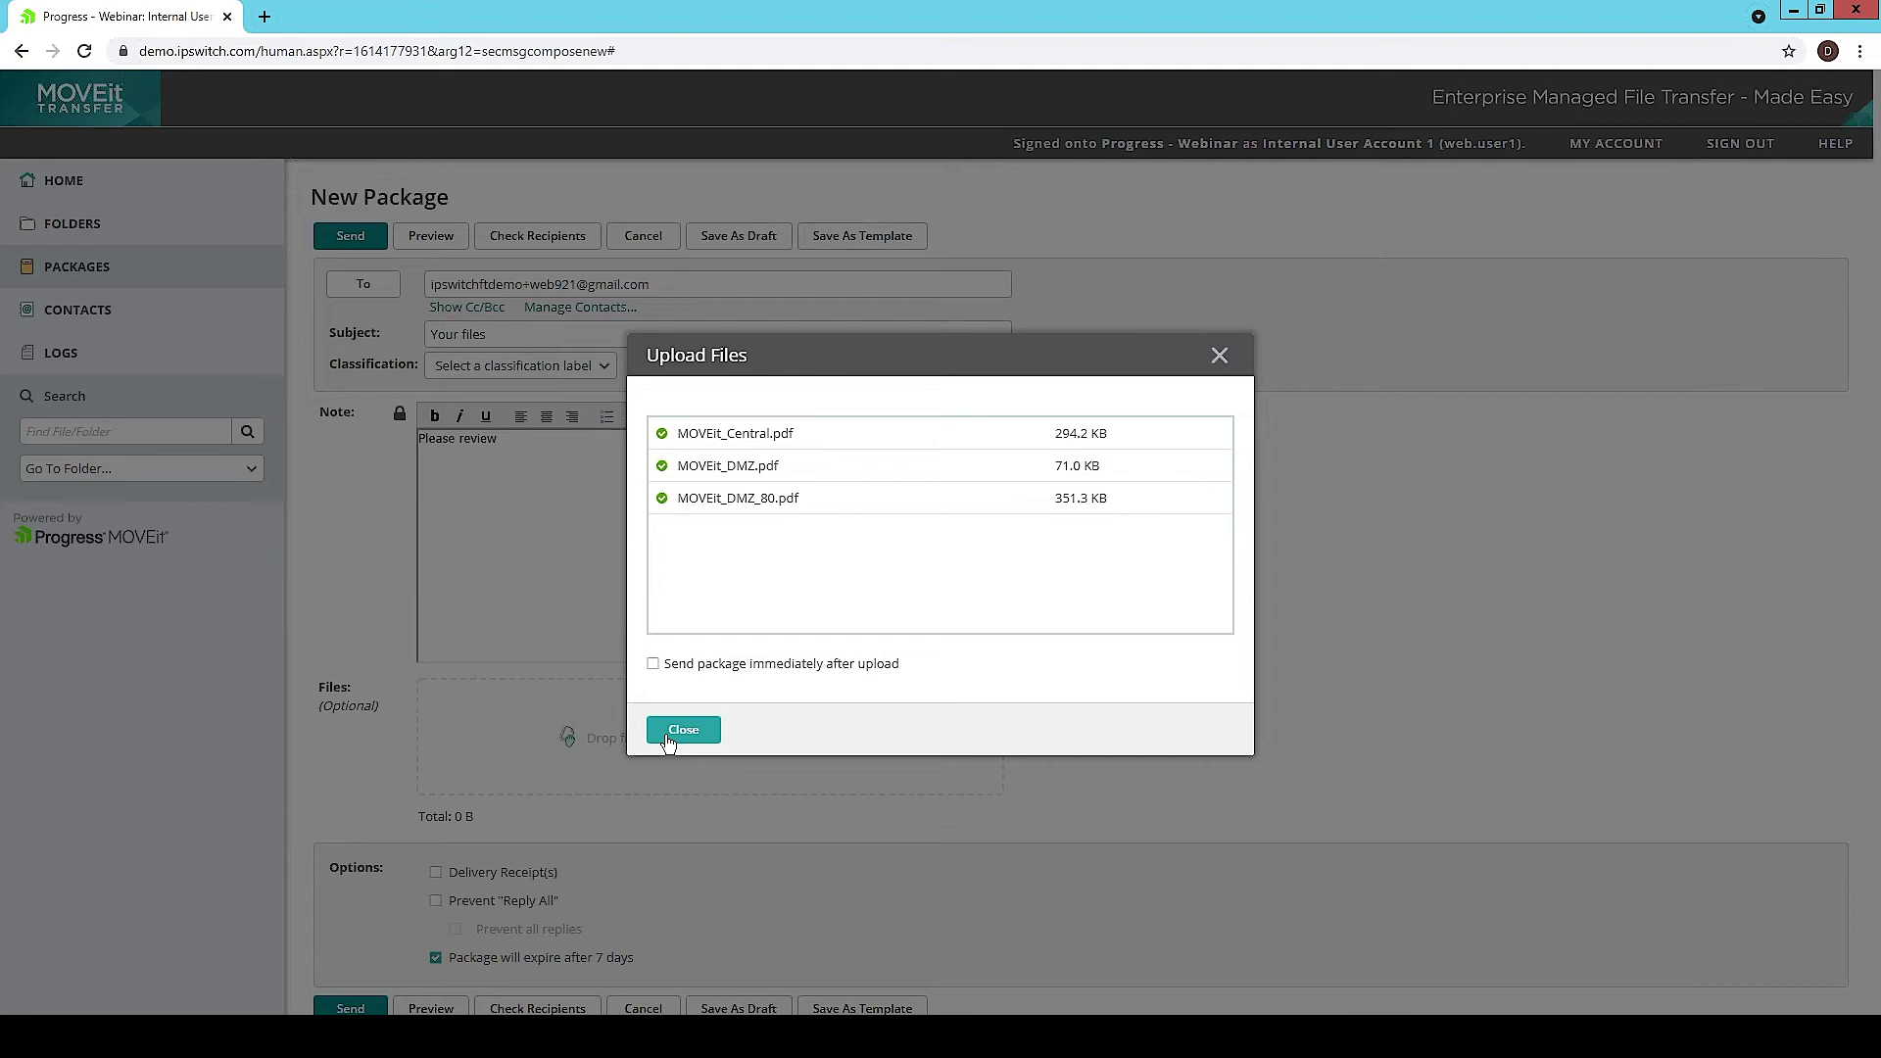
left_click(683, 730)
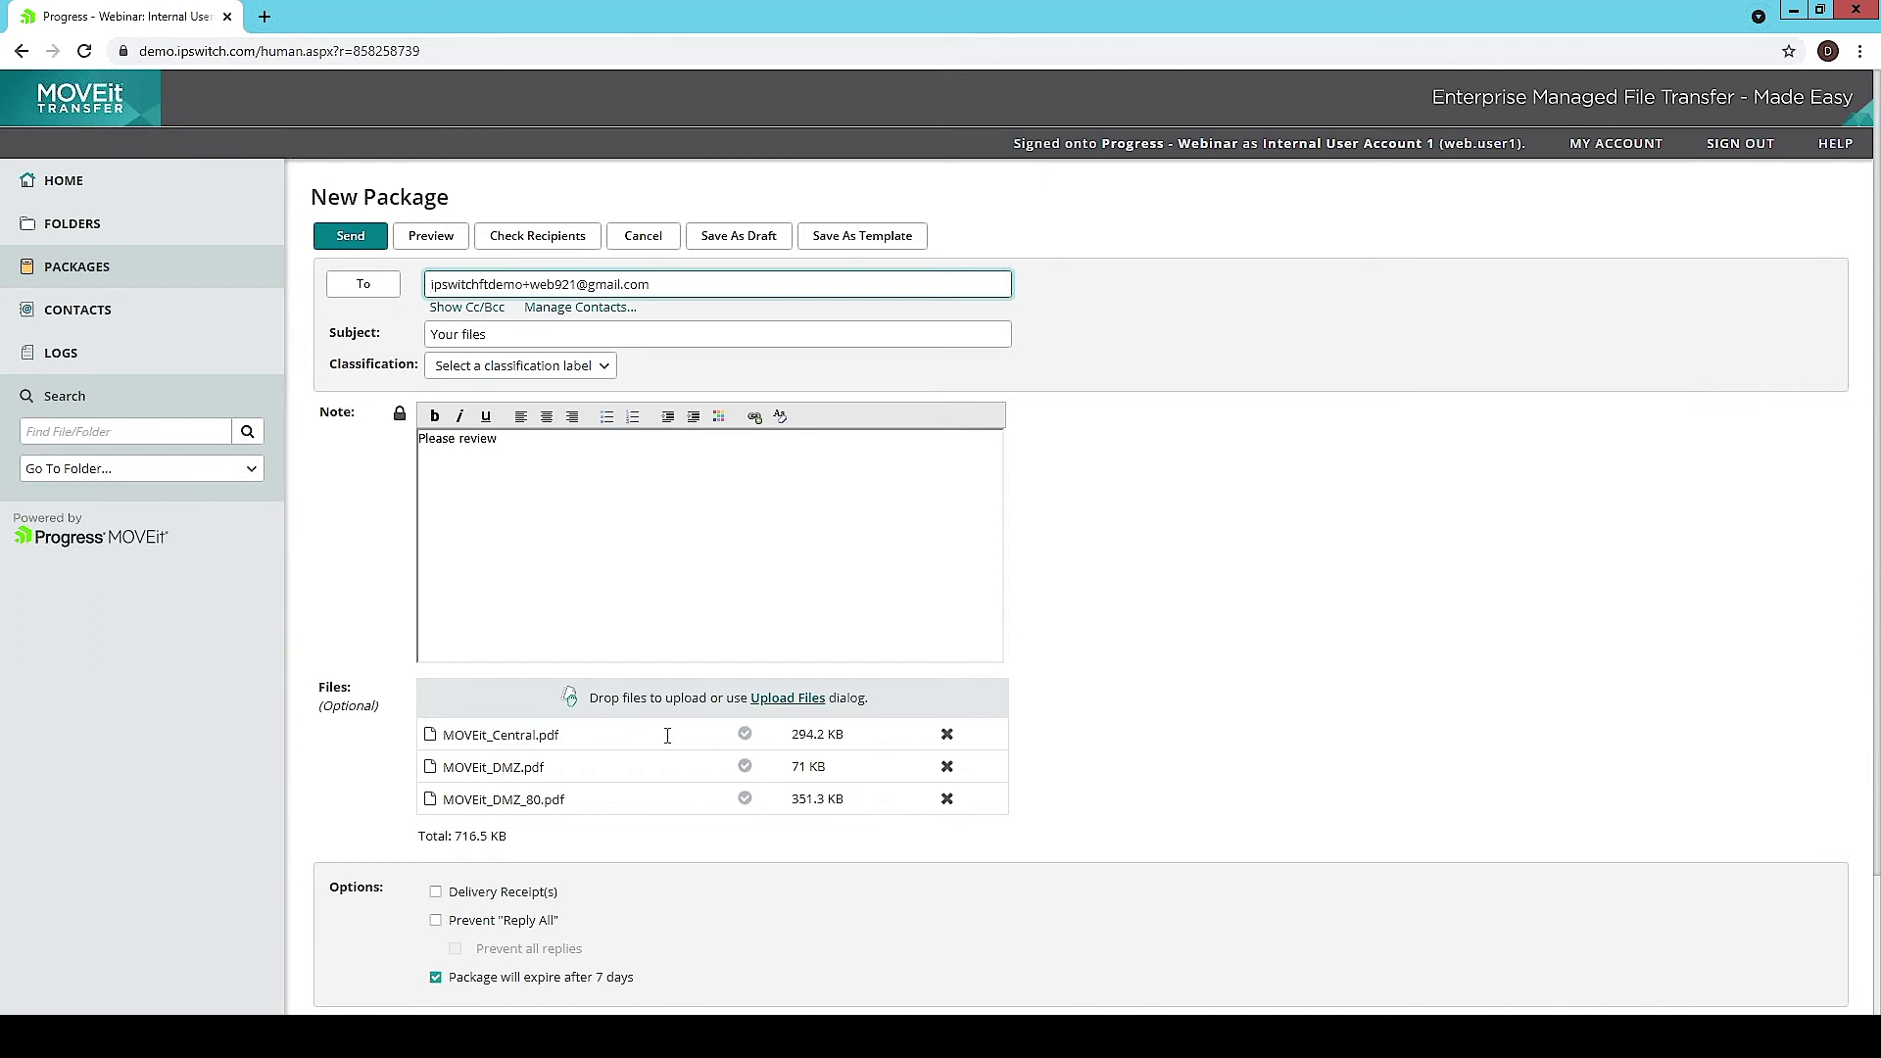
Step: Send the package and switch to the recipient's mail inbox
scroll(667, 735, "down", 1)
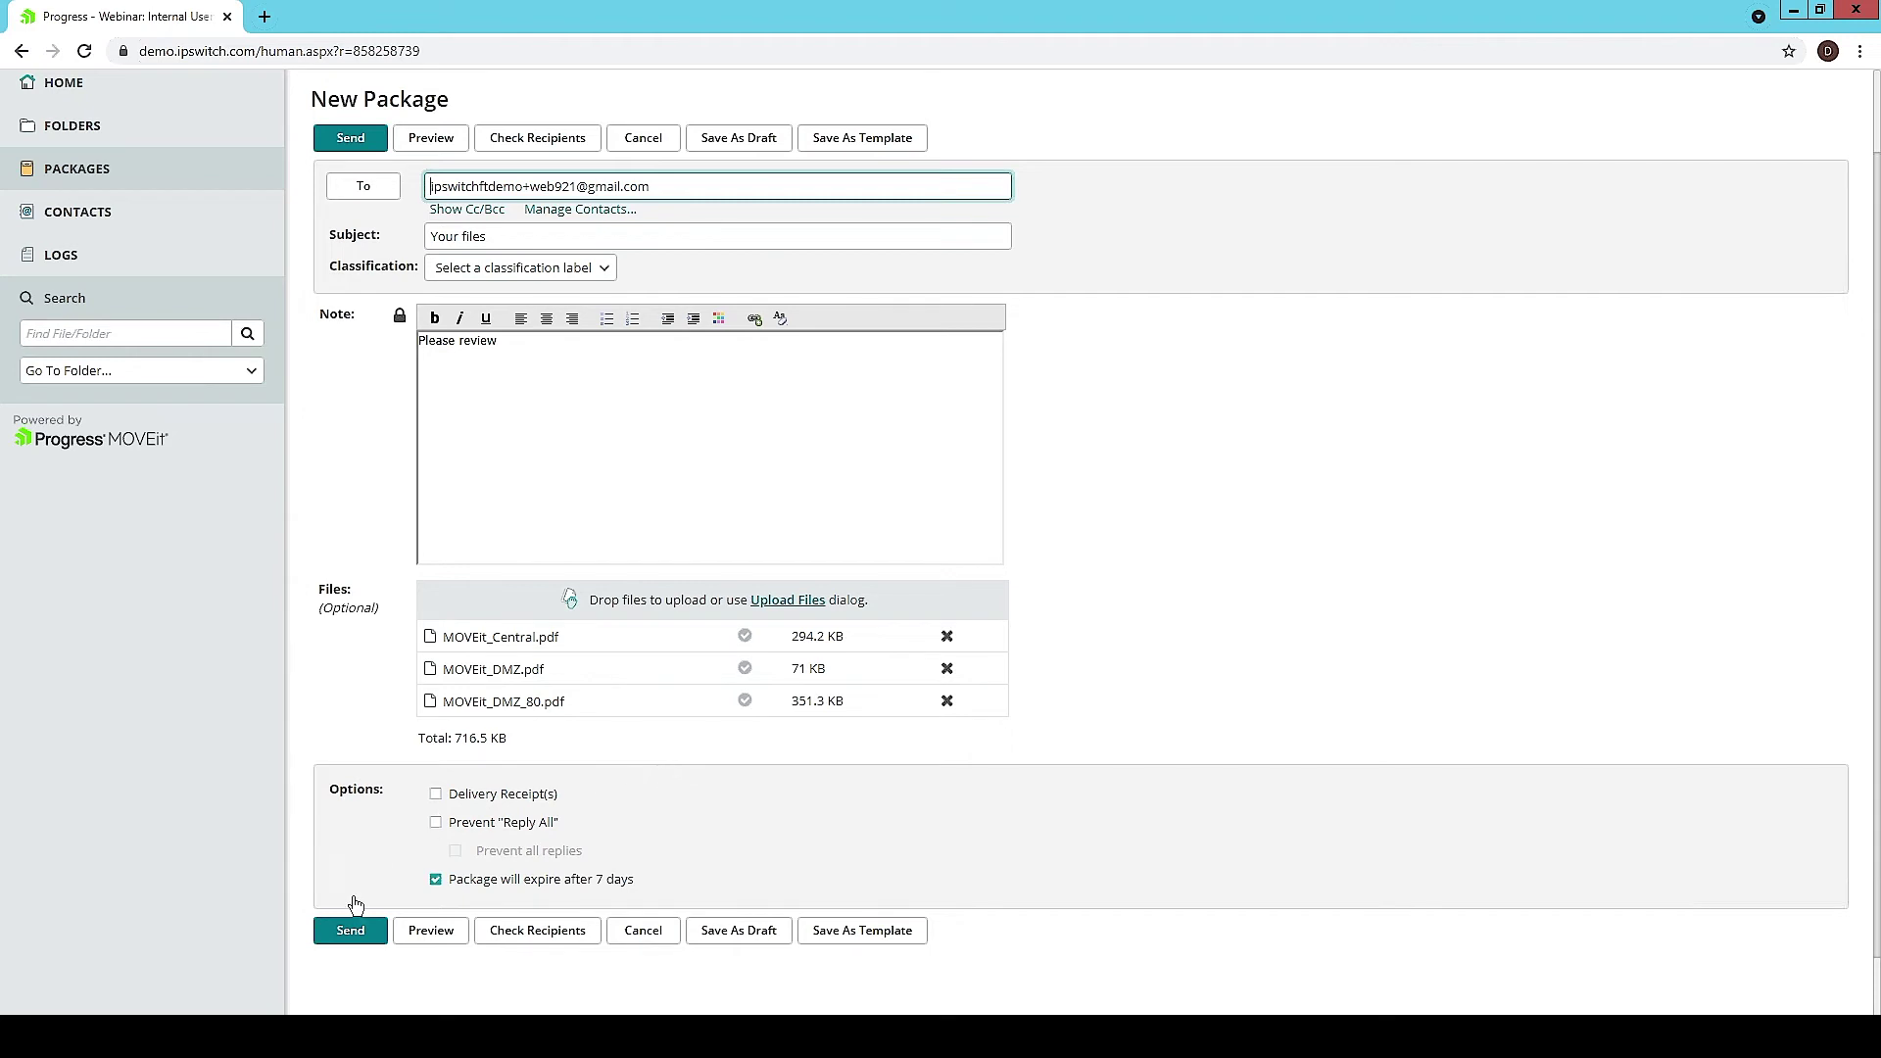
left_click(330, 937)
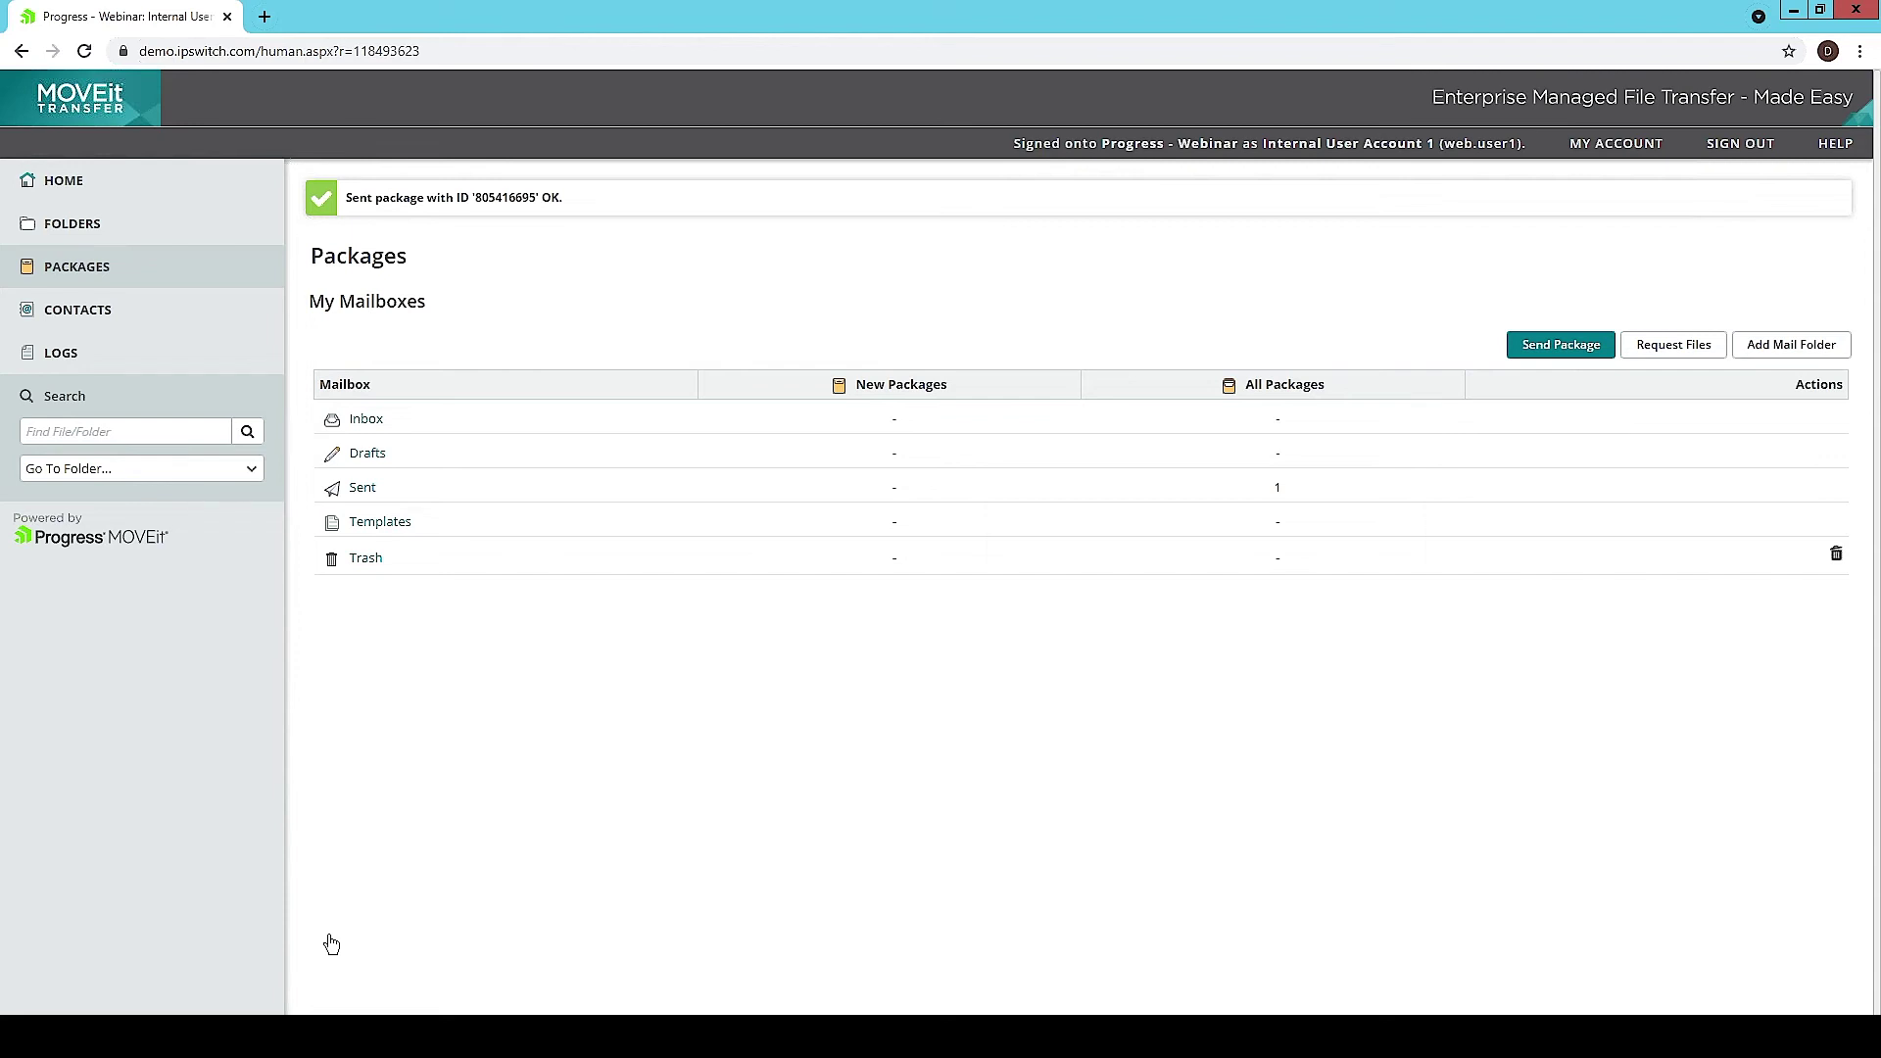
key("alt+Tab")
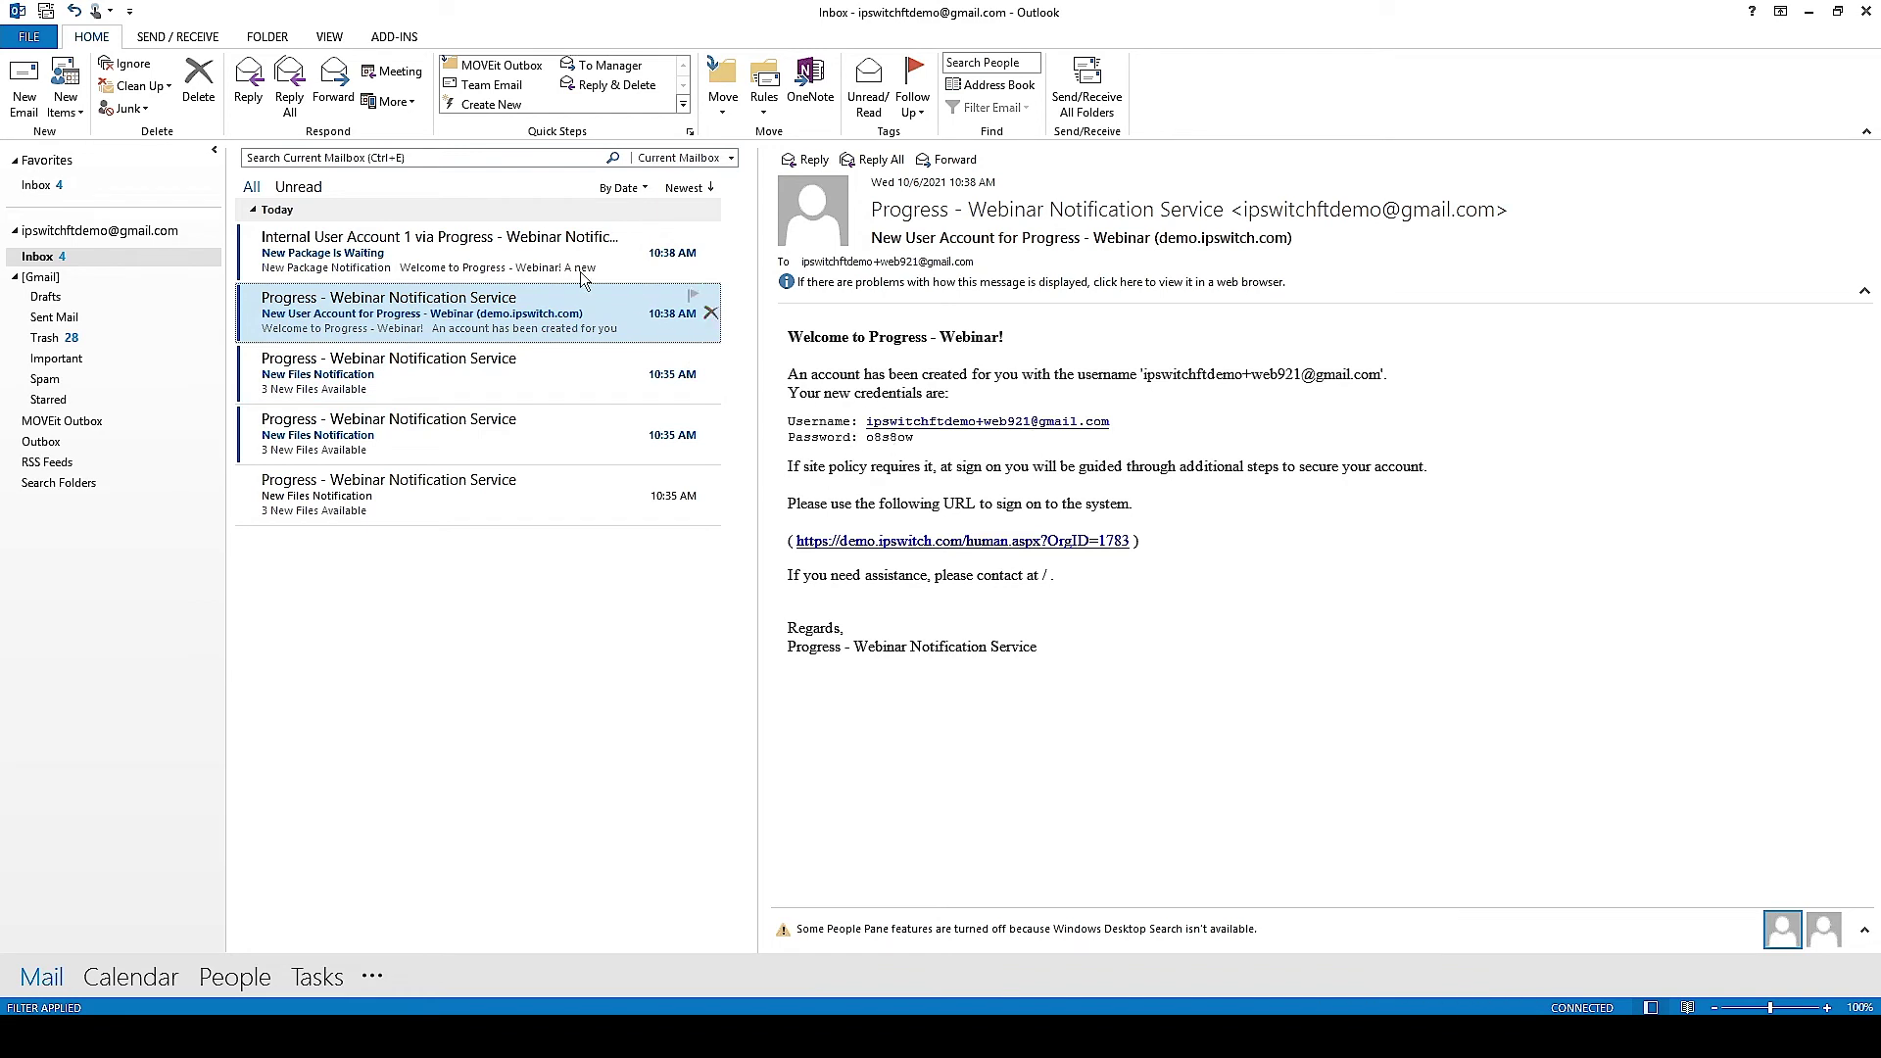
Step: Load the New Package link in a Chrome incognito window, then select the username in the New User Account email
left_click(525, 254)
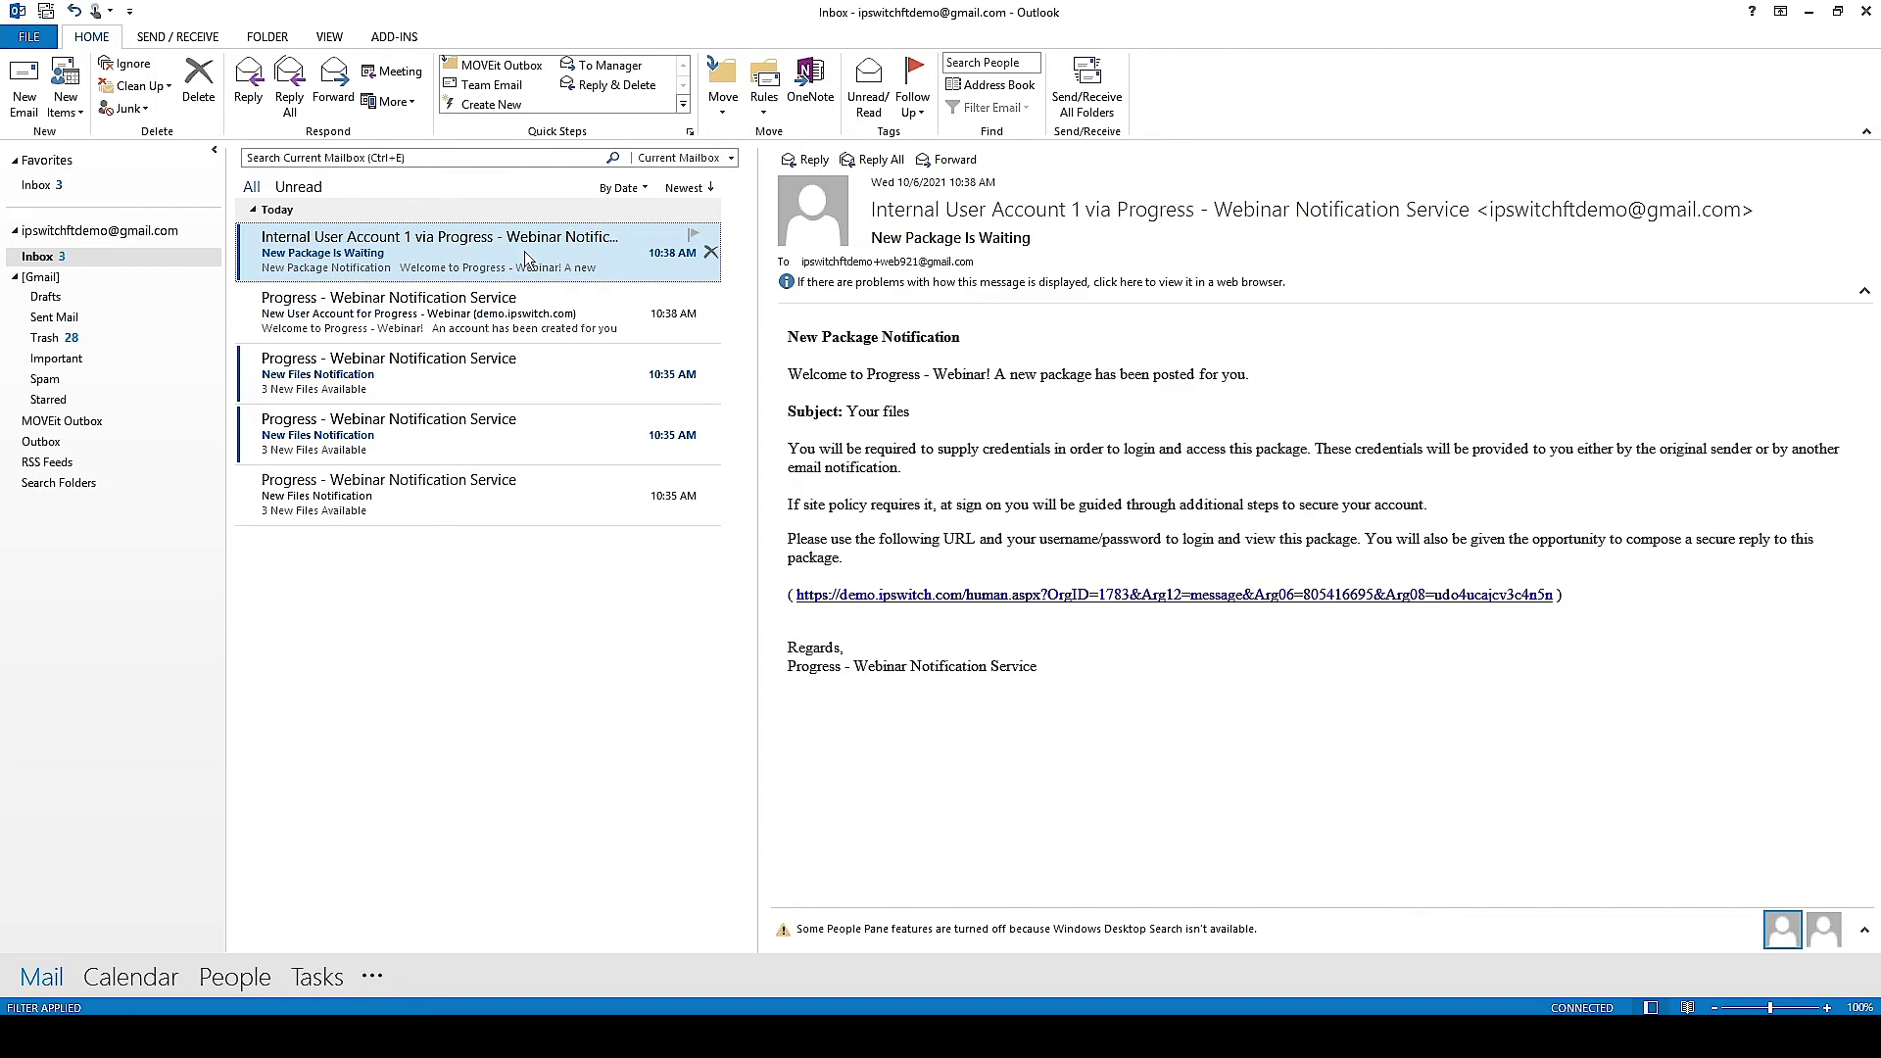
right_click(913, 595)
left_click(995, 674)
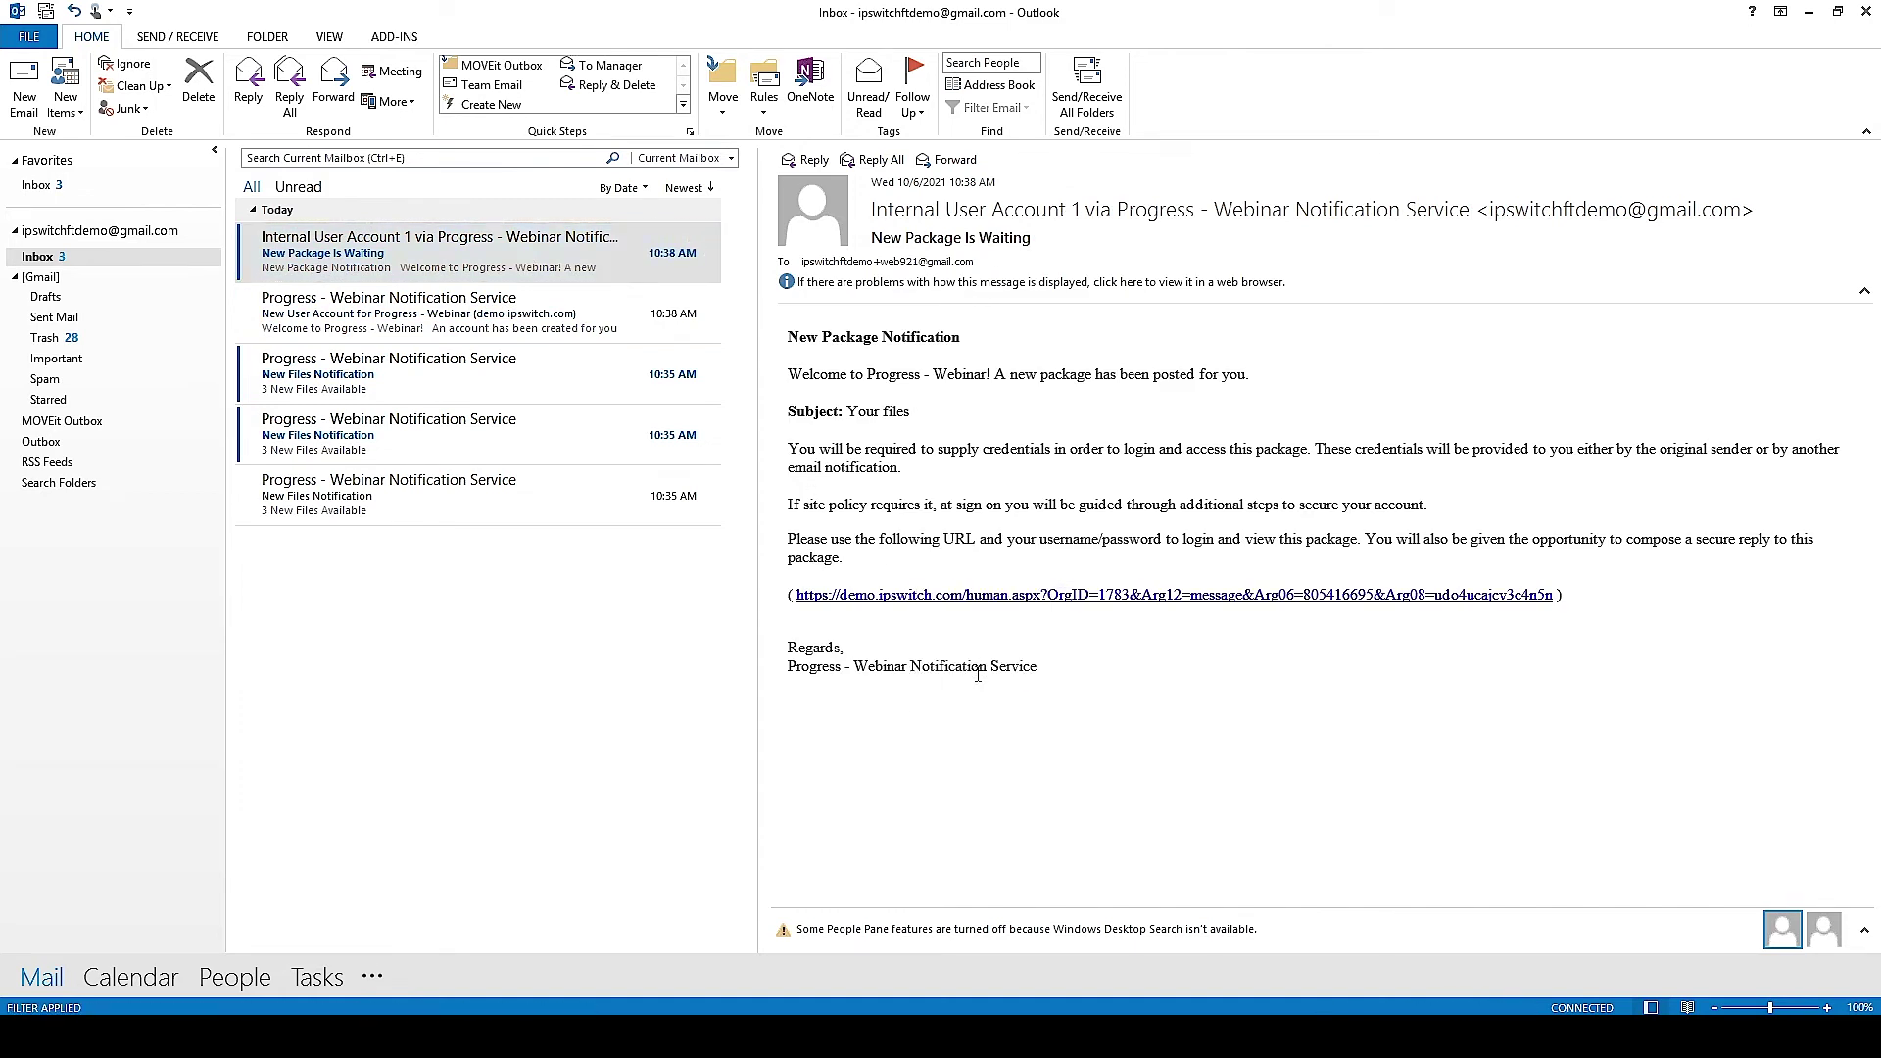
right_click(113, 1007)
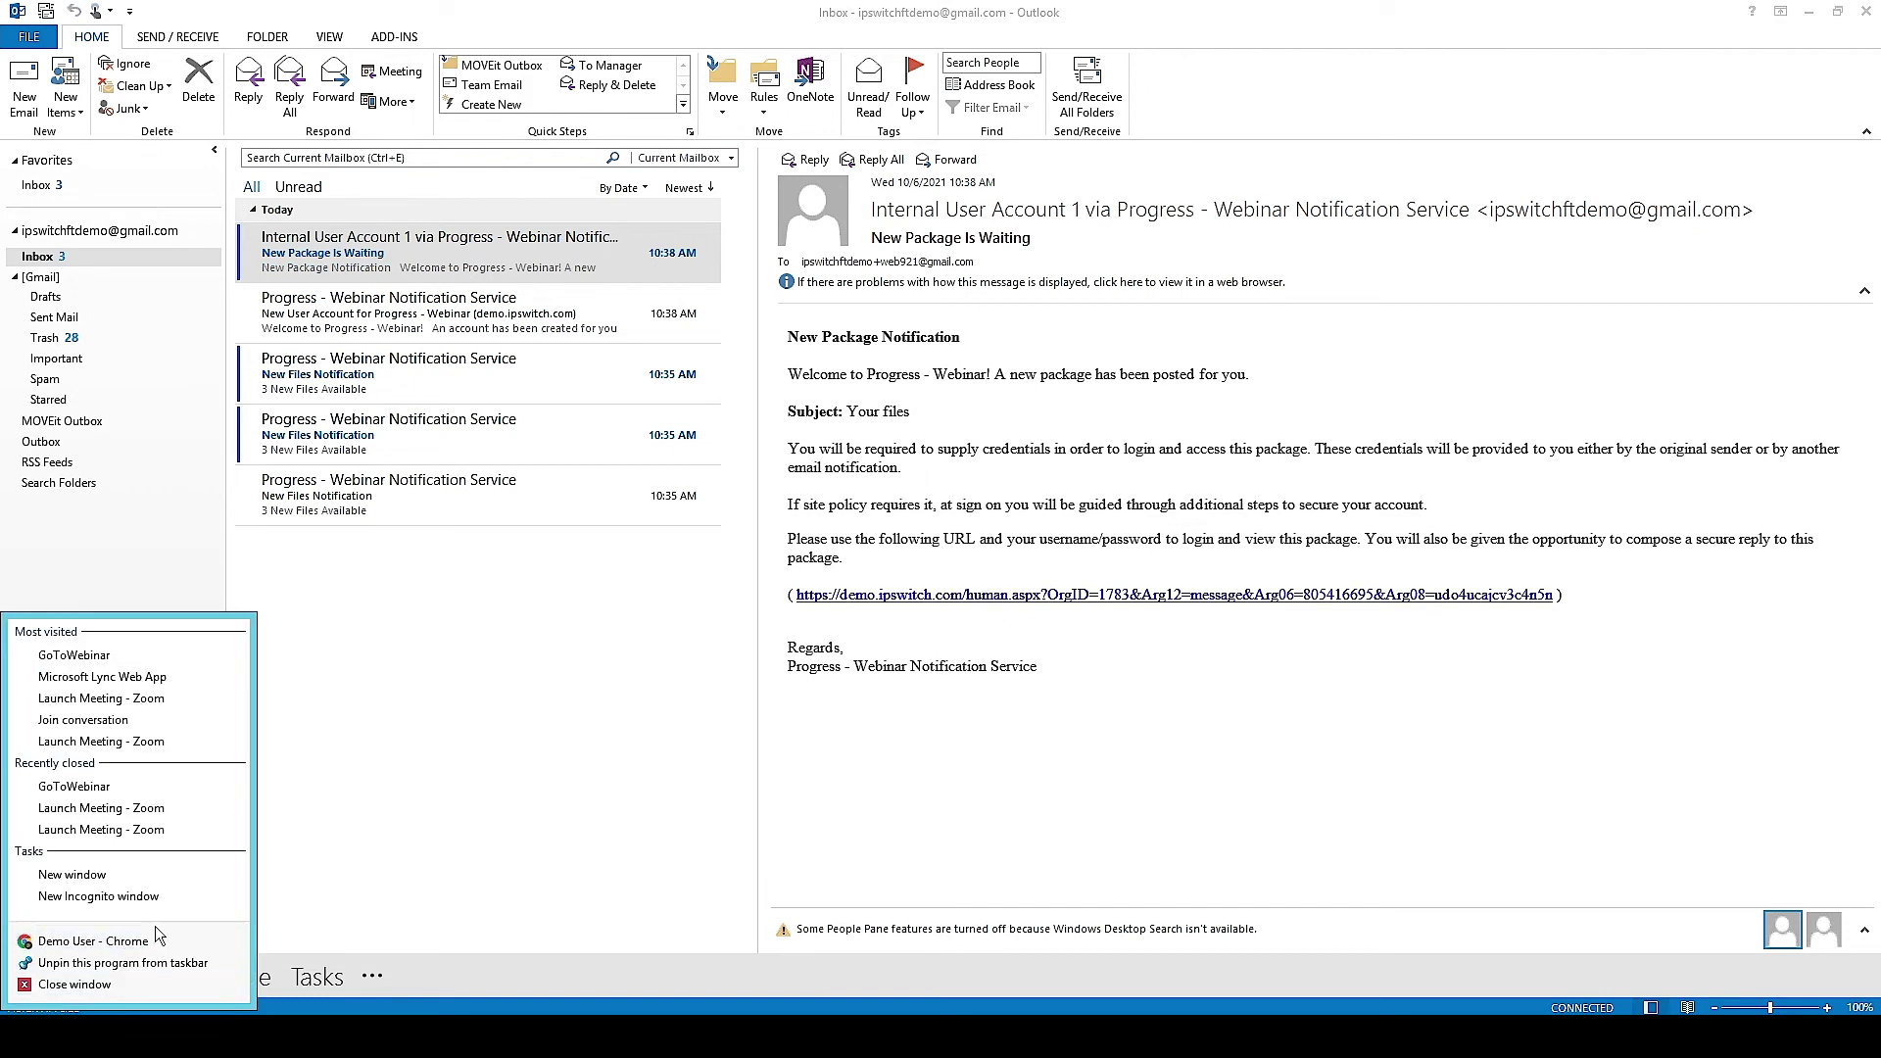
left_click(157, 906)
key("ctrl+v")
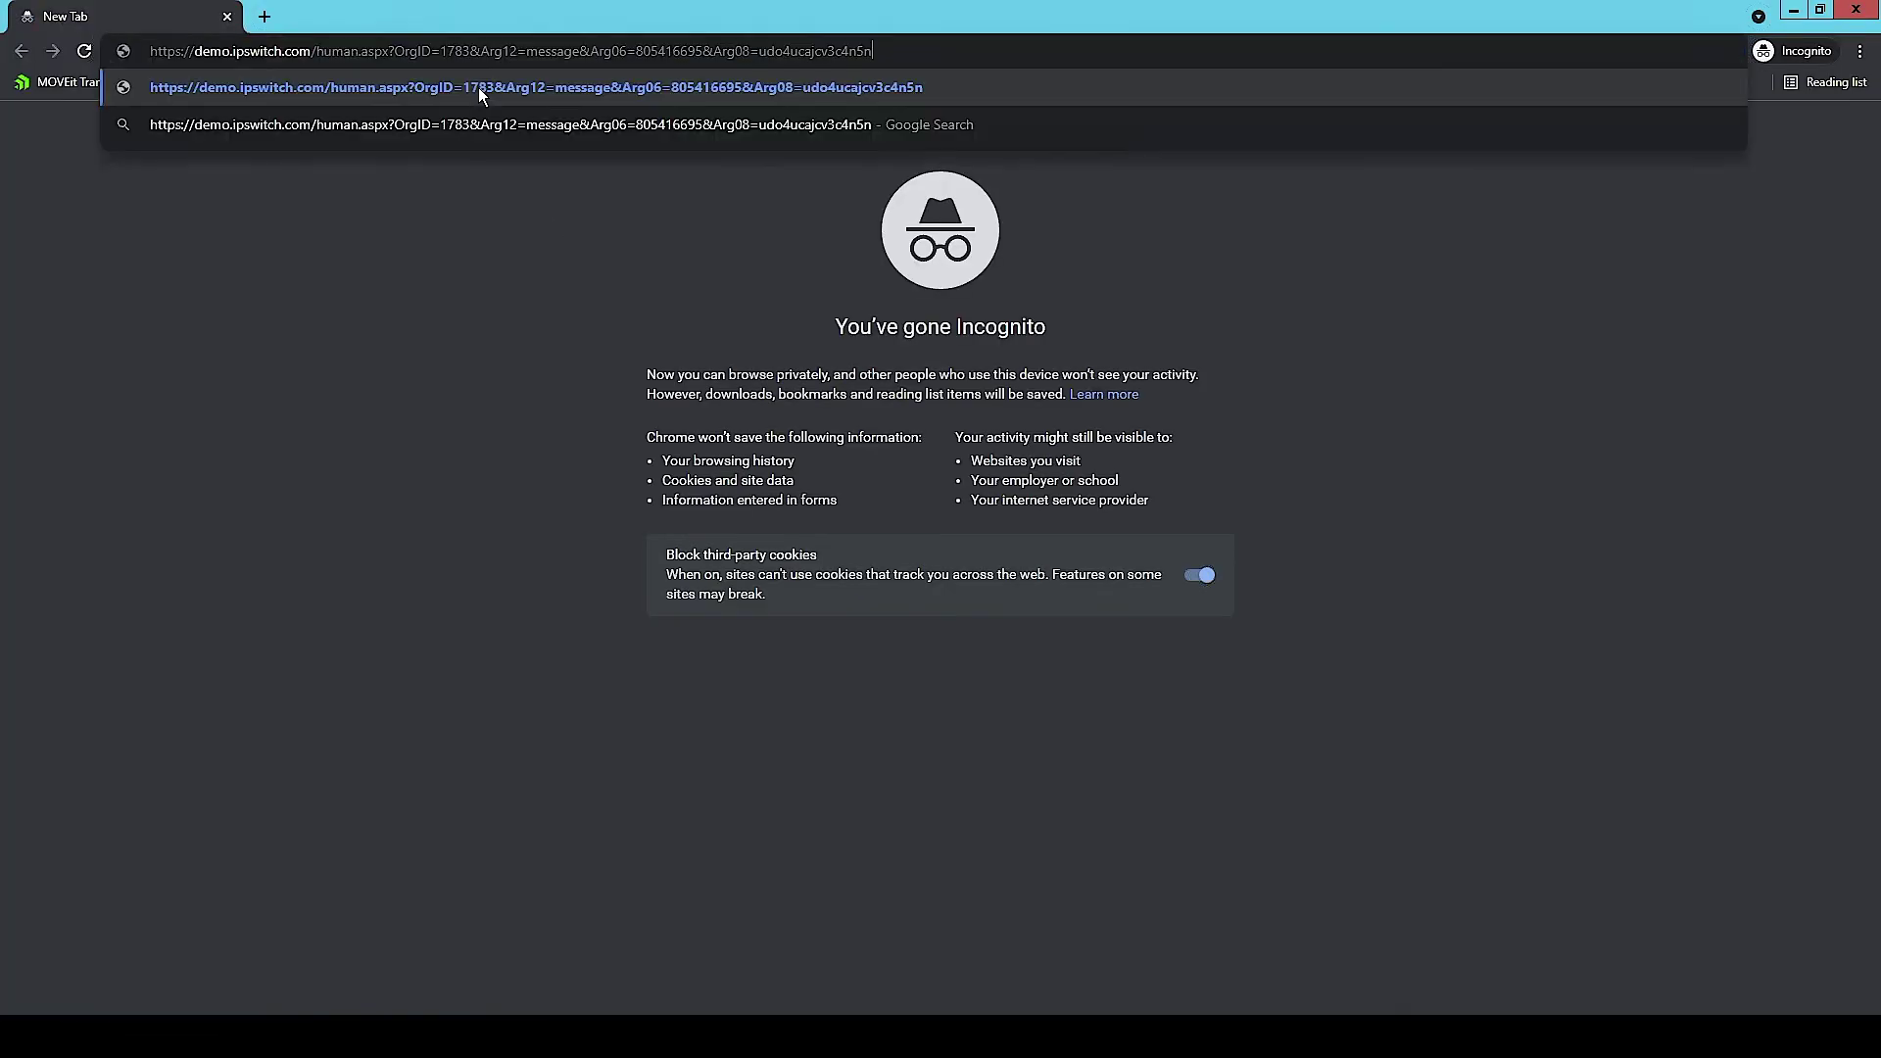
key("Return")
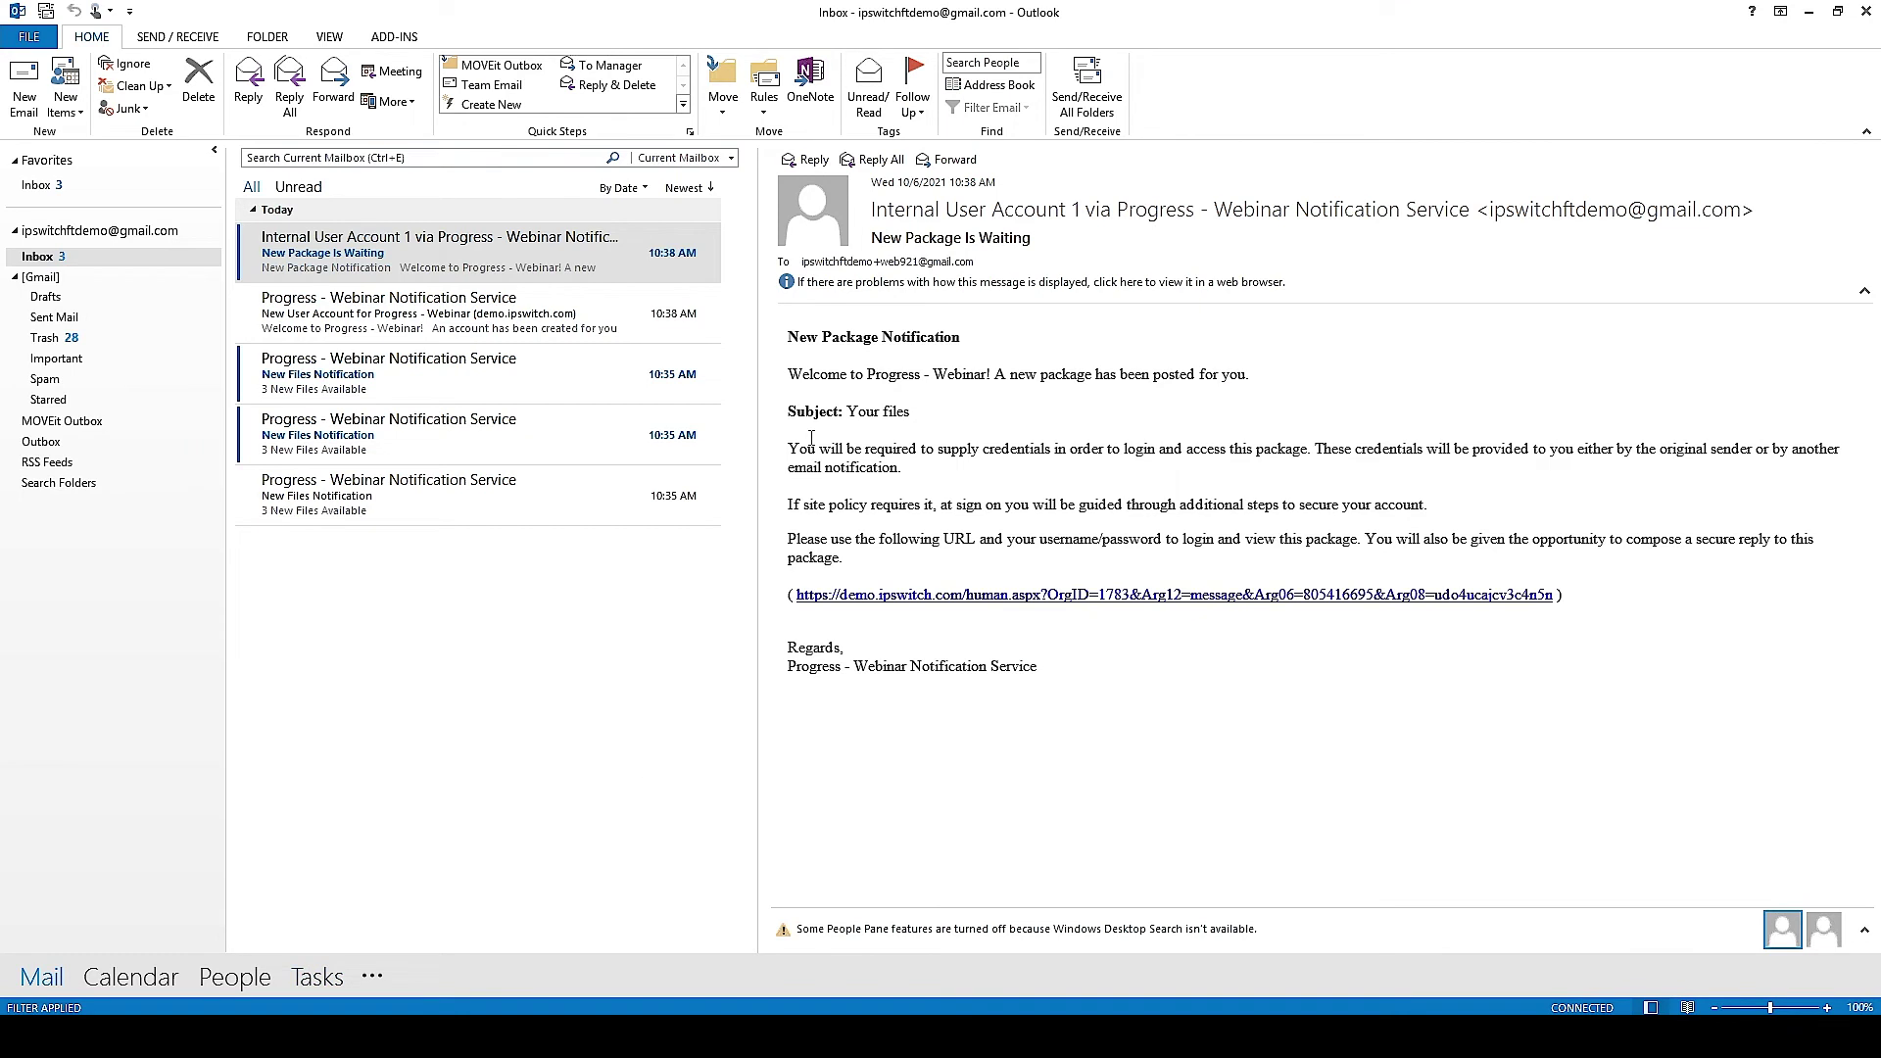
left_click(441, 314)
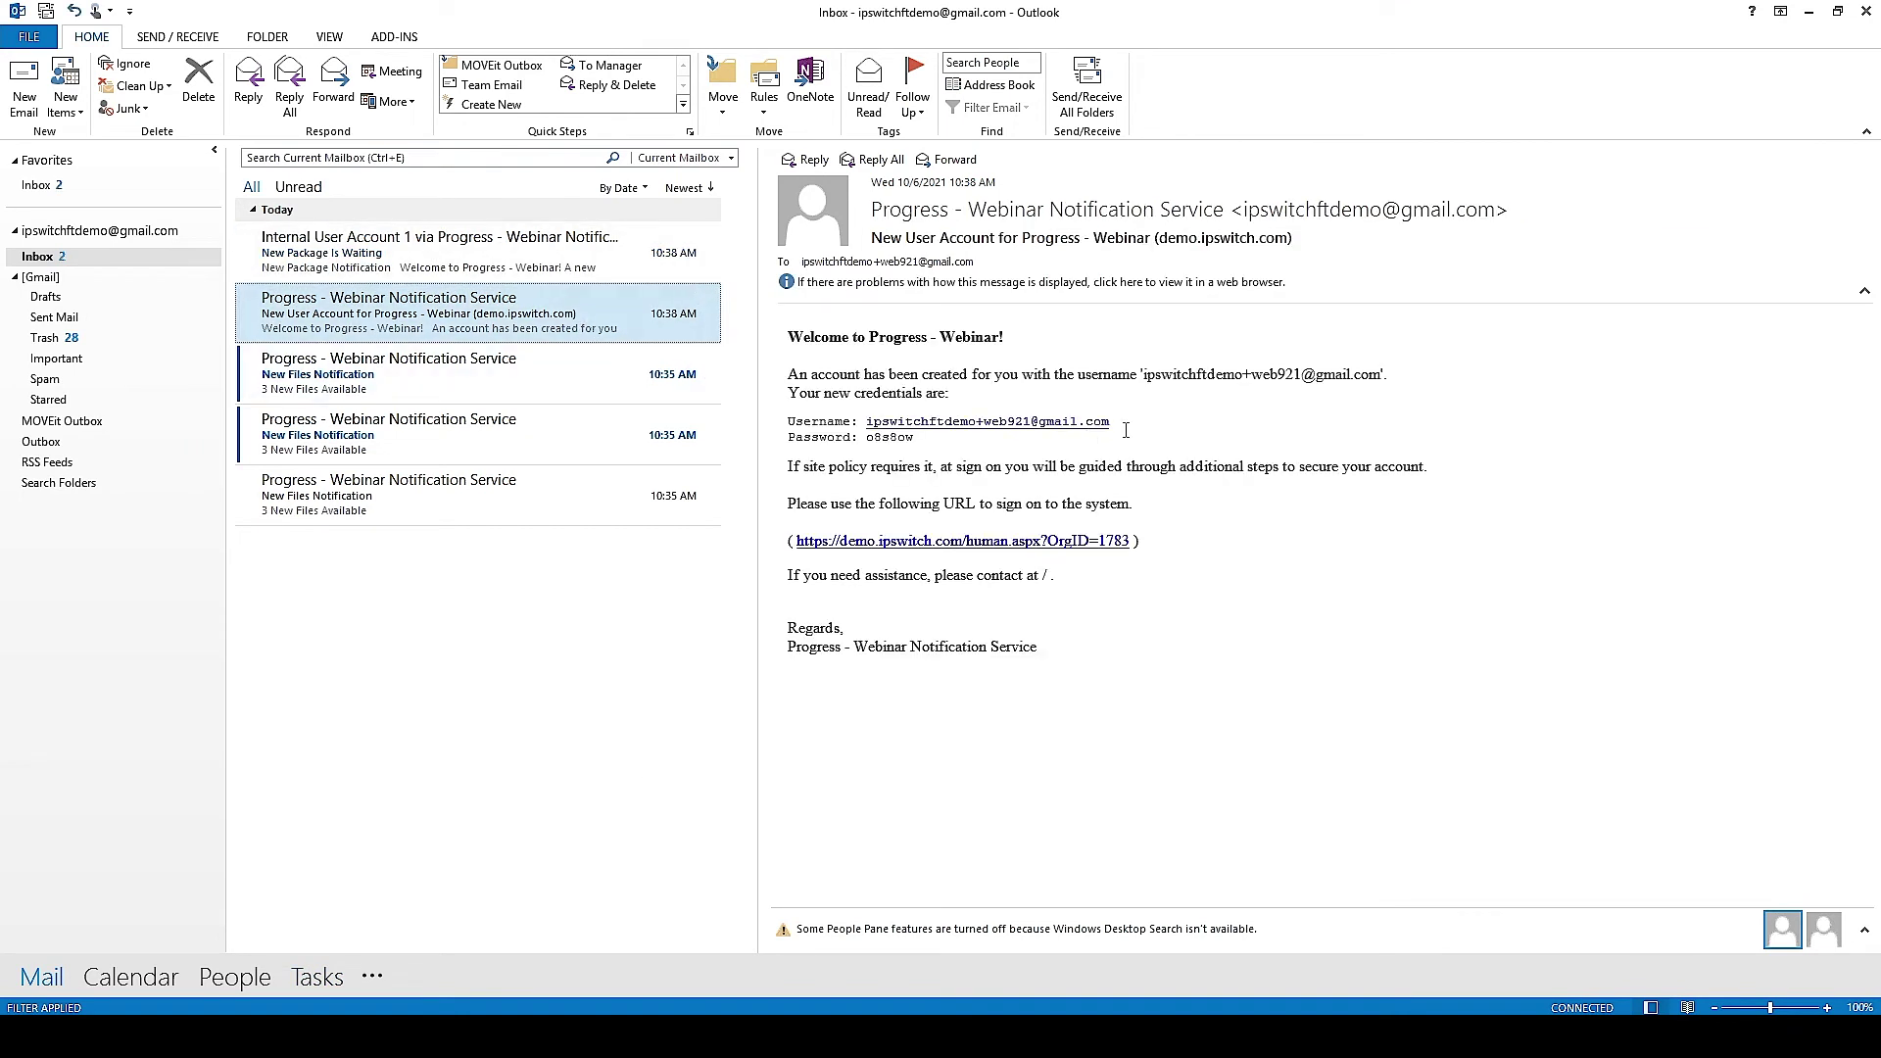
left_click_drag(1067, 437, 862, 423)
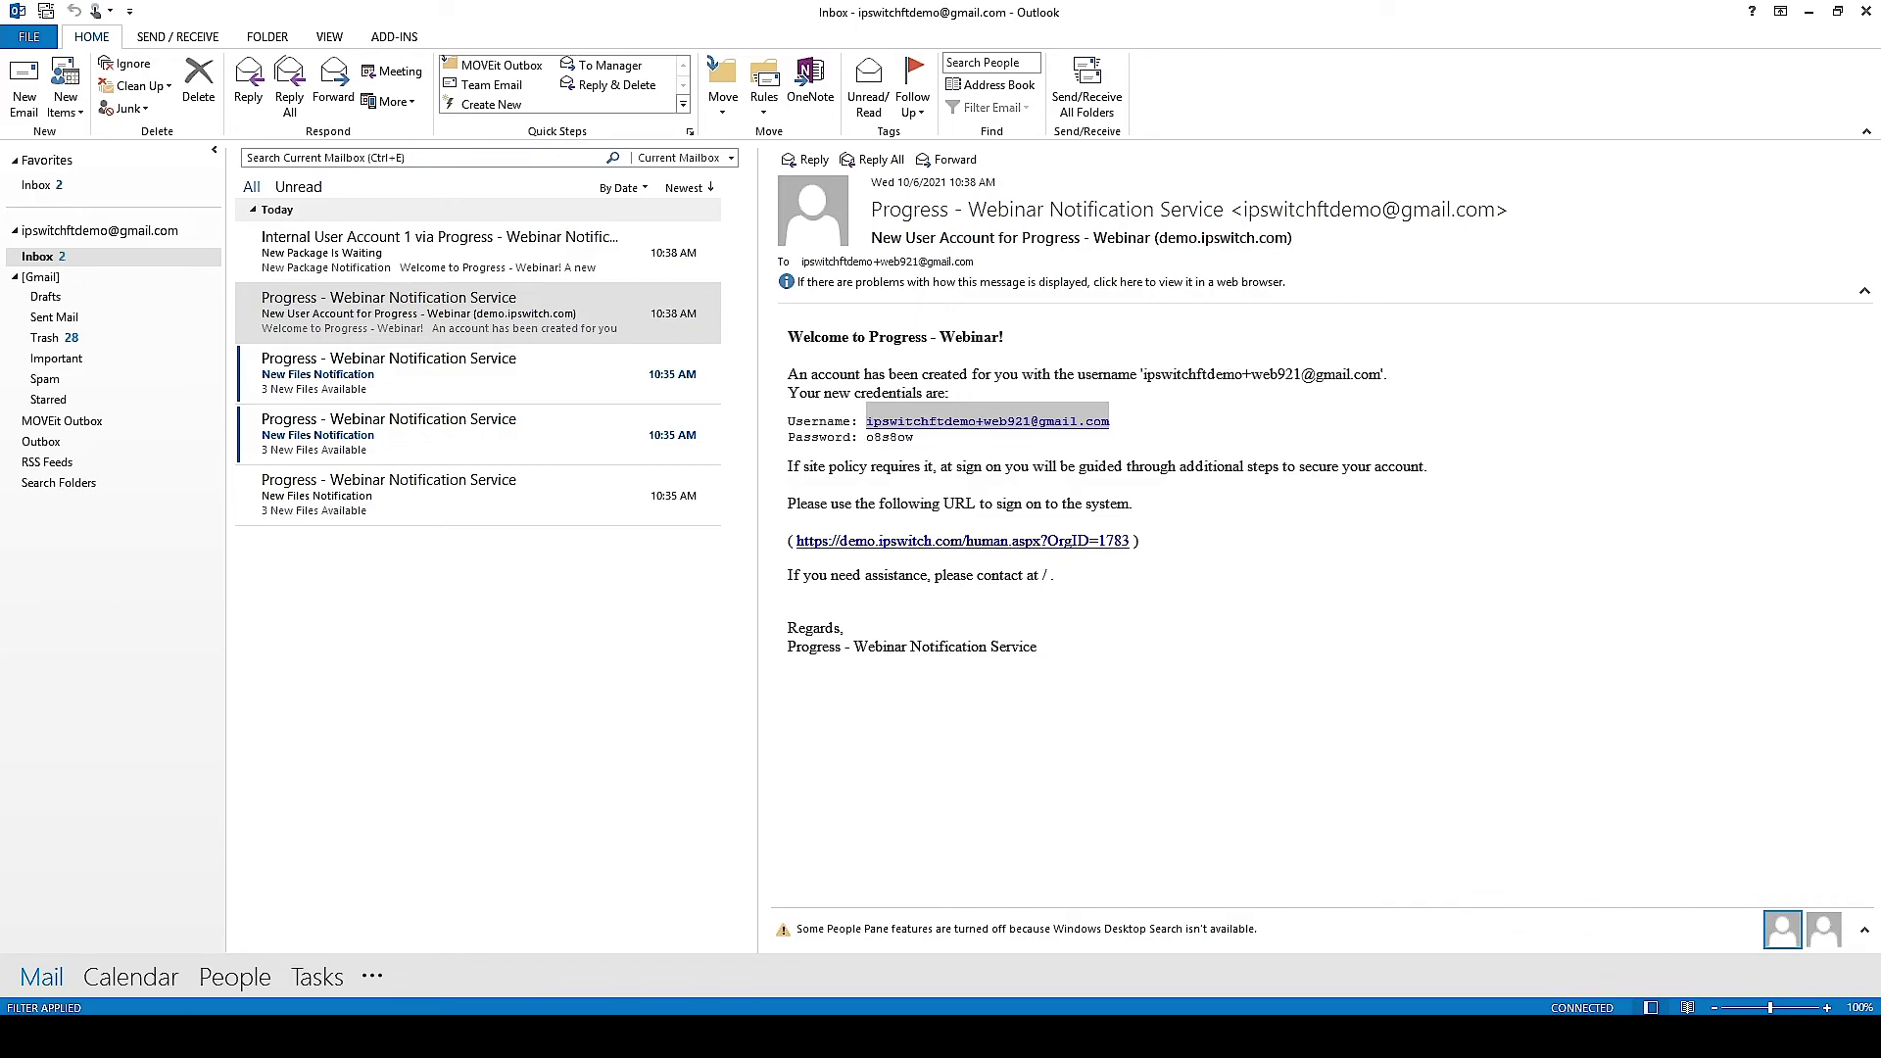
Step: Sign on as the recipient using the username and temporary password copied from the email
mouse_move(211, 996)
left_click(286, 975)
key("ctrl+v")
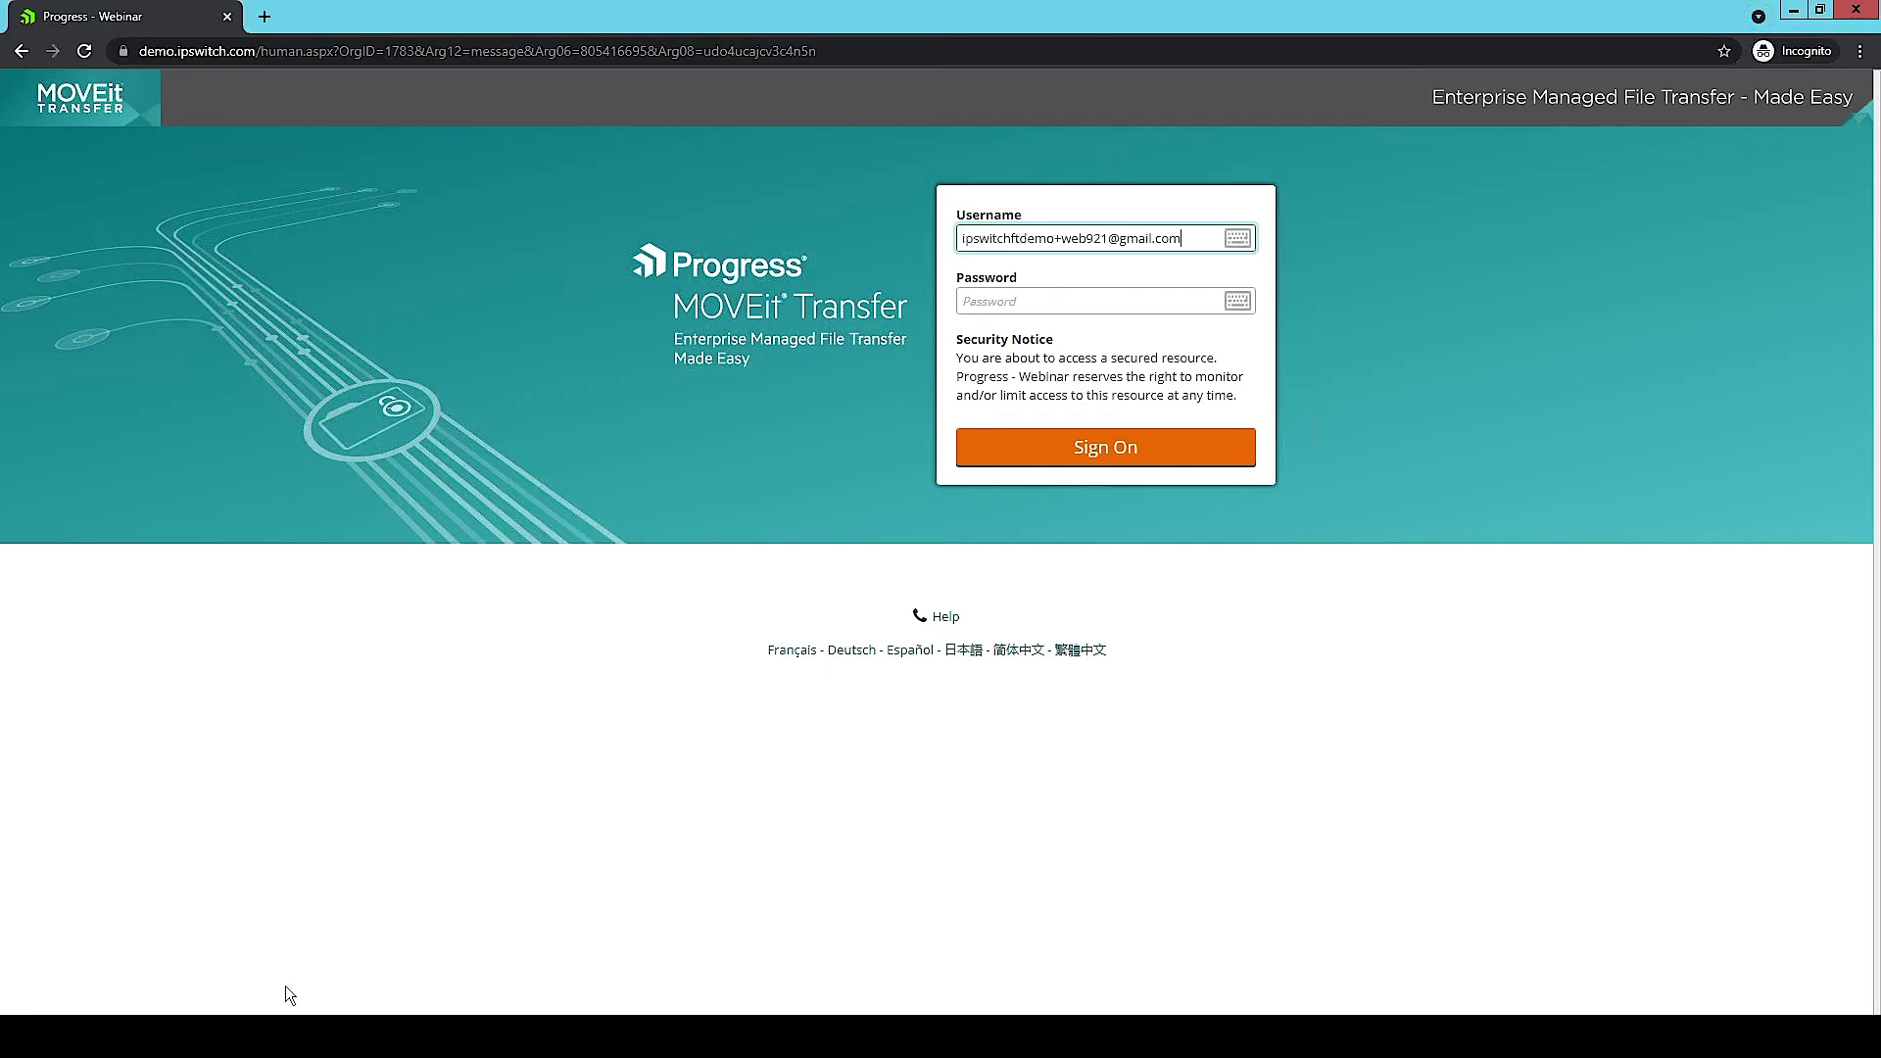
left_click(200, 929)
mouse_move(869, 438)
left_mouse_down()
mouse_move(916, 438)
mouse_move(869, 440)
left_mouse_up()
double_click(869, 438)
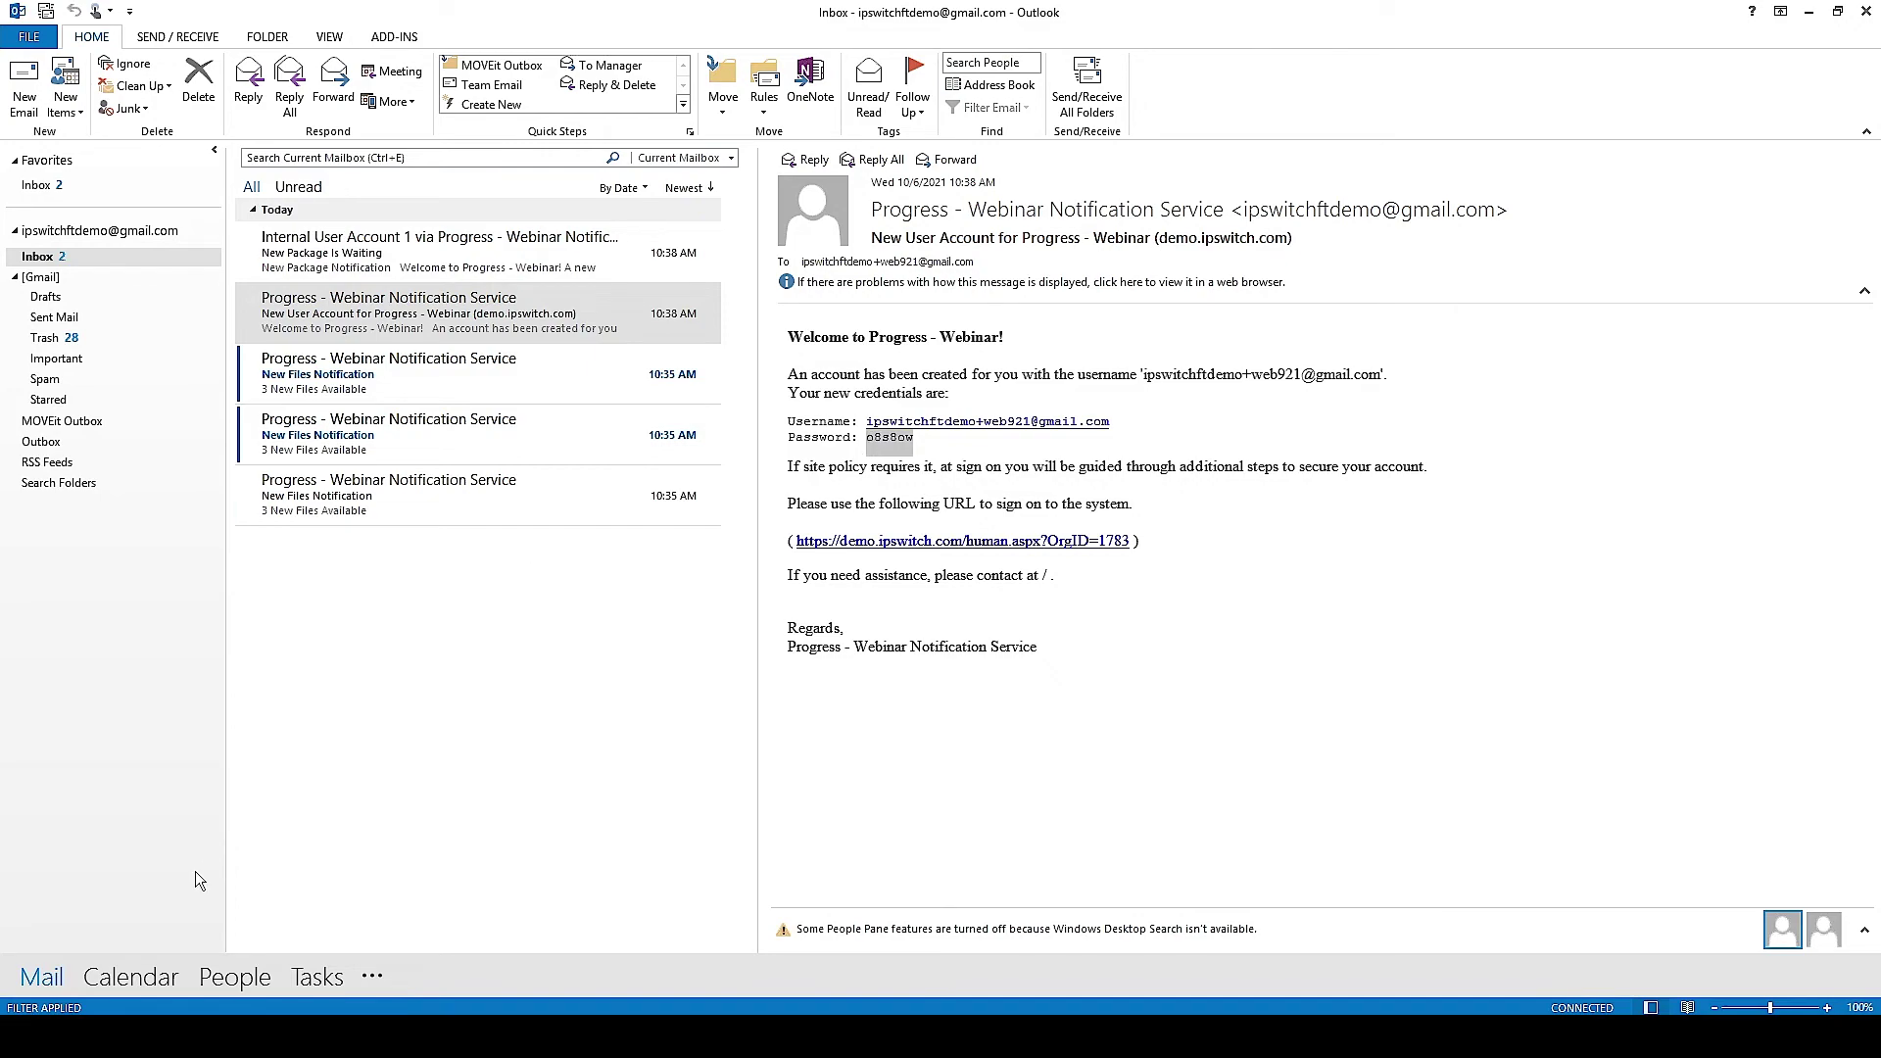
left_click(323, 936)
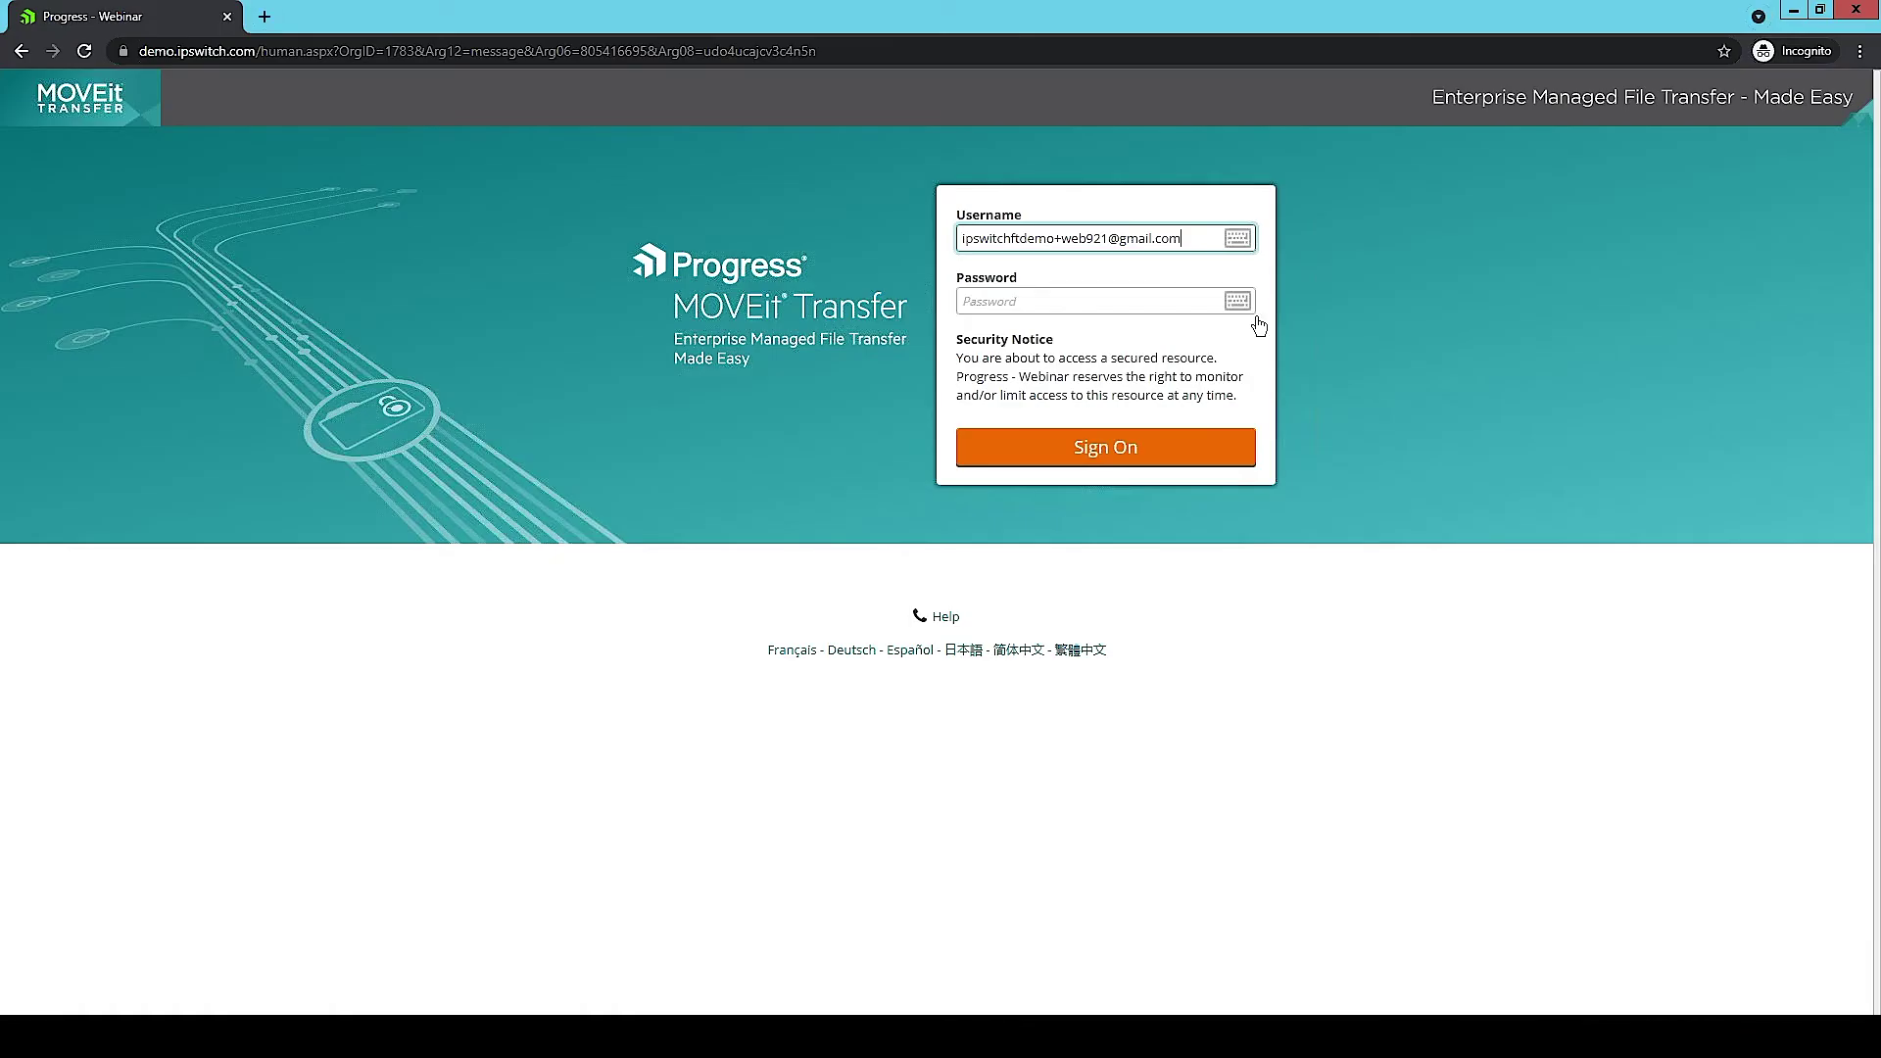
left_click(1060, 296)
key("ctrl+v")
left_click(1136, 457)
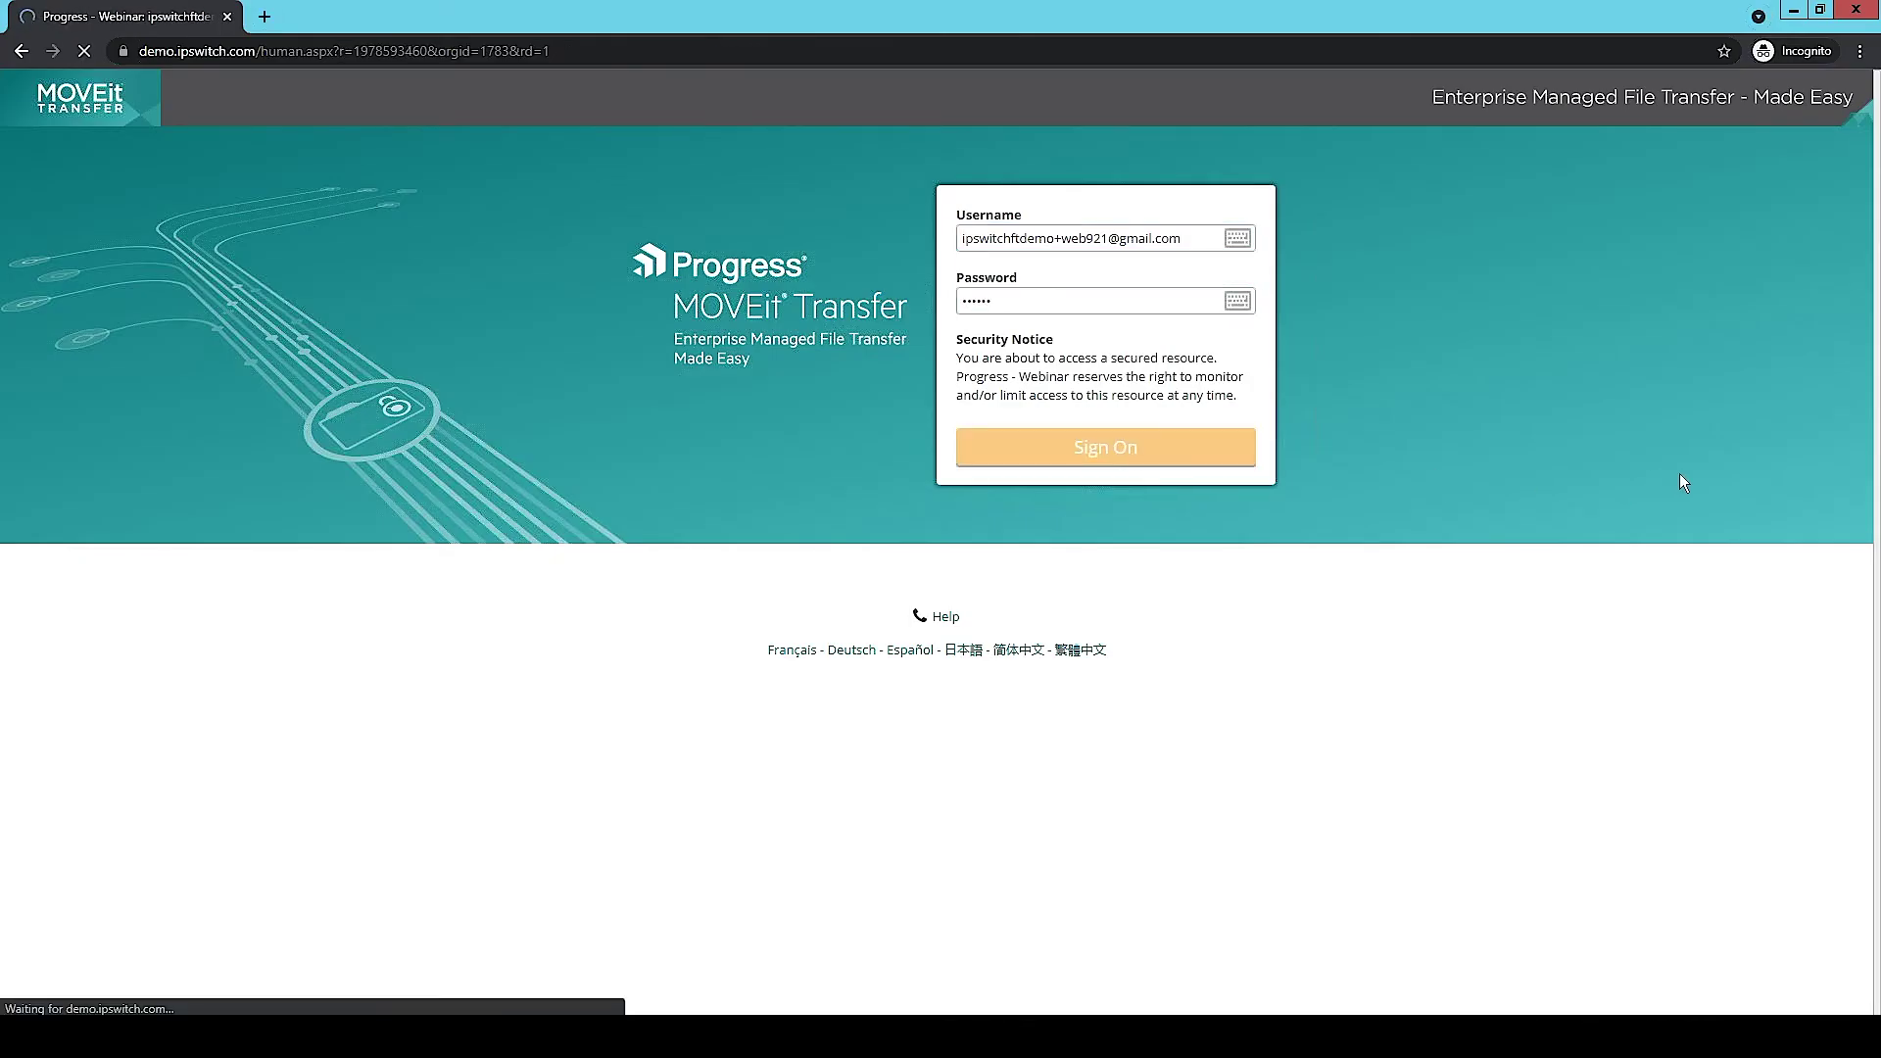
Step: Set and confirm a new password for the recipient account, then continue into it
type("o•••••••••")
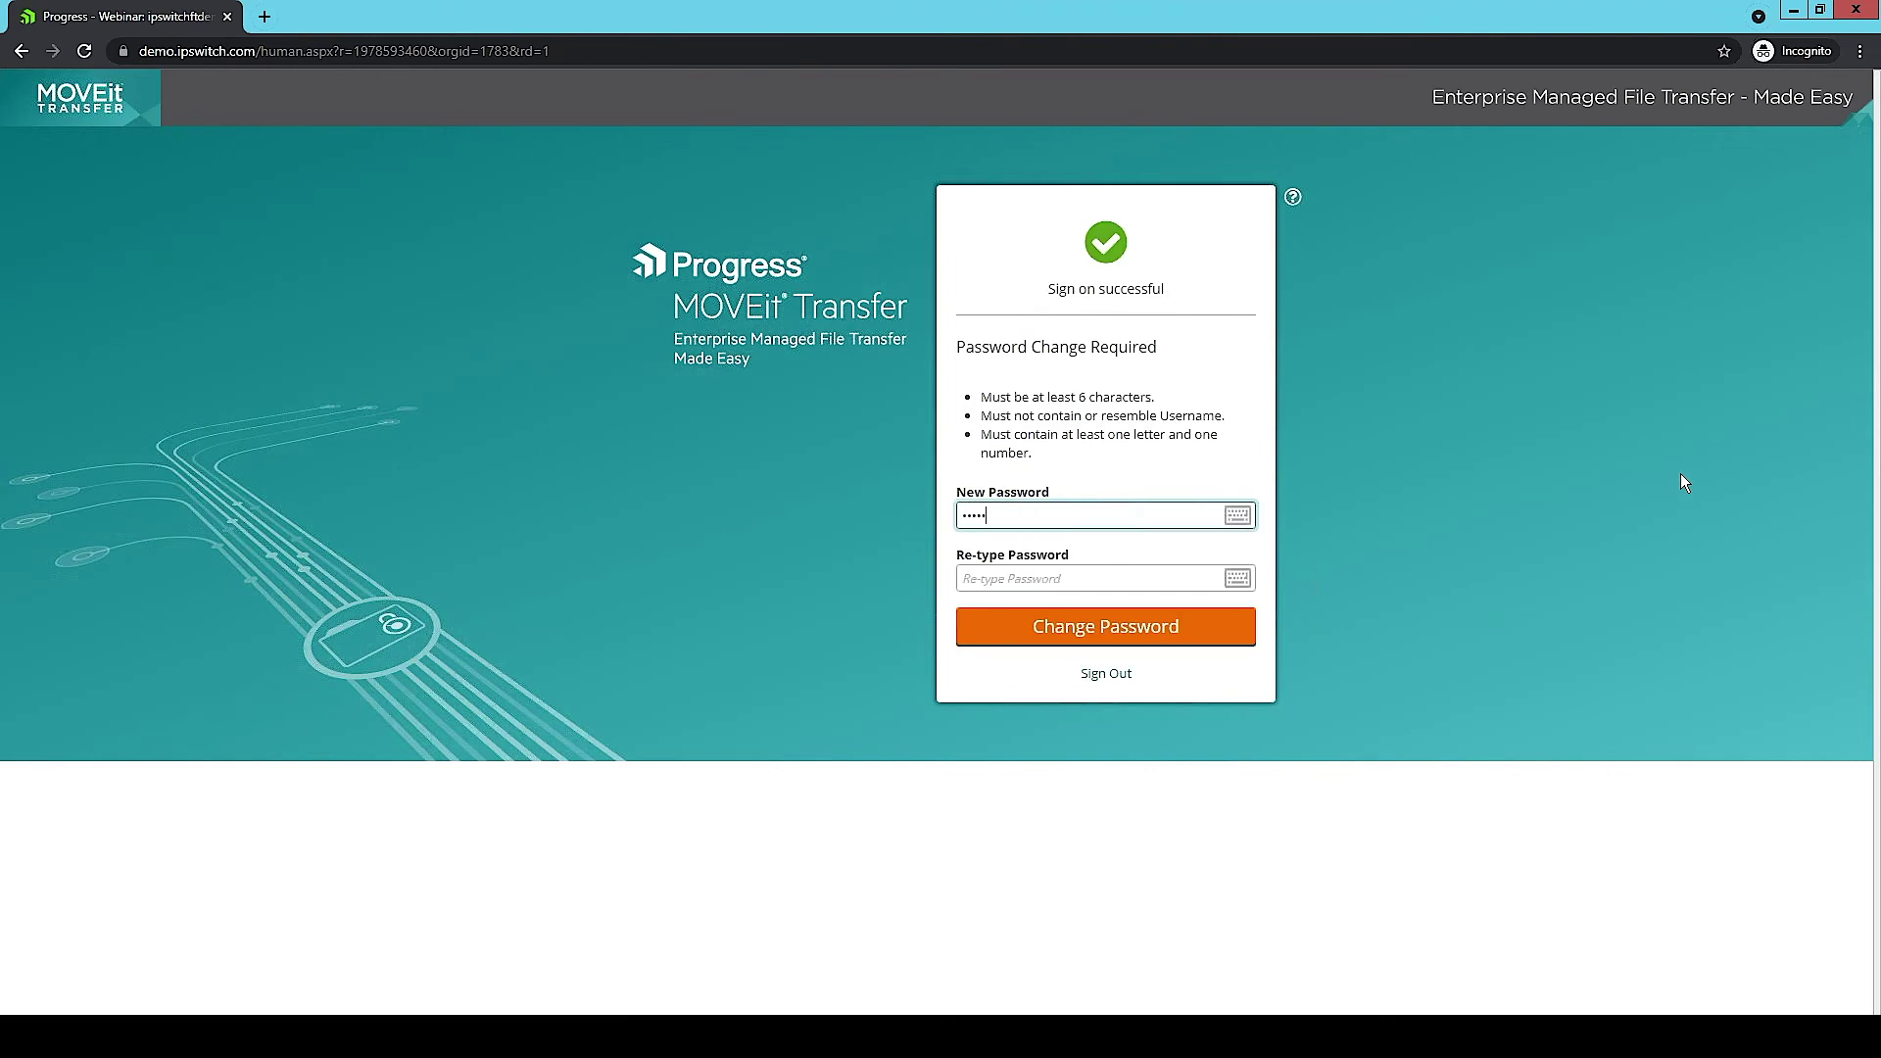
key("Tab")
type("••••••••••")
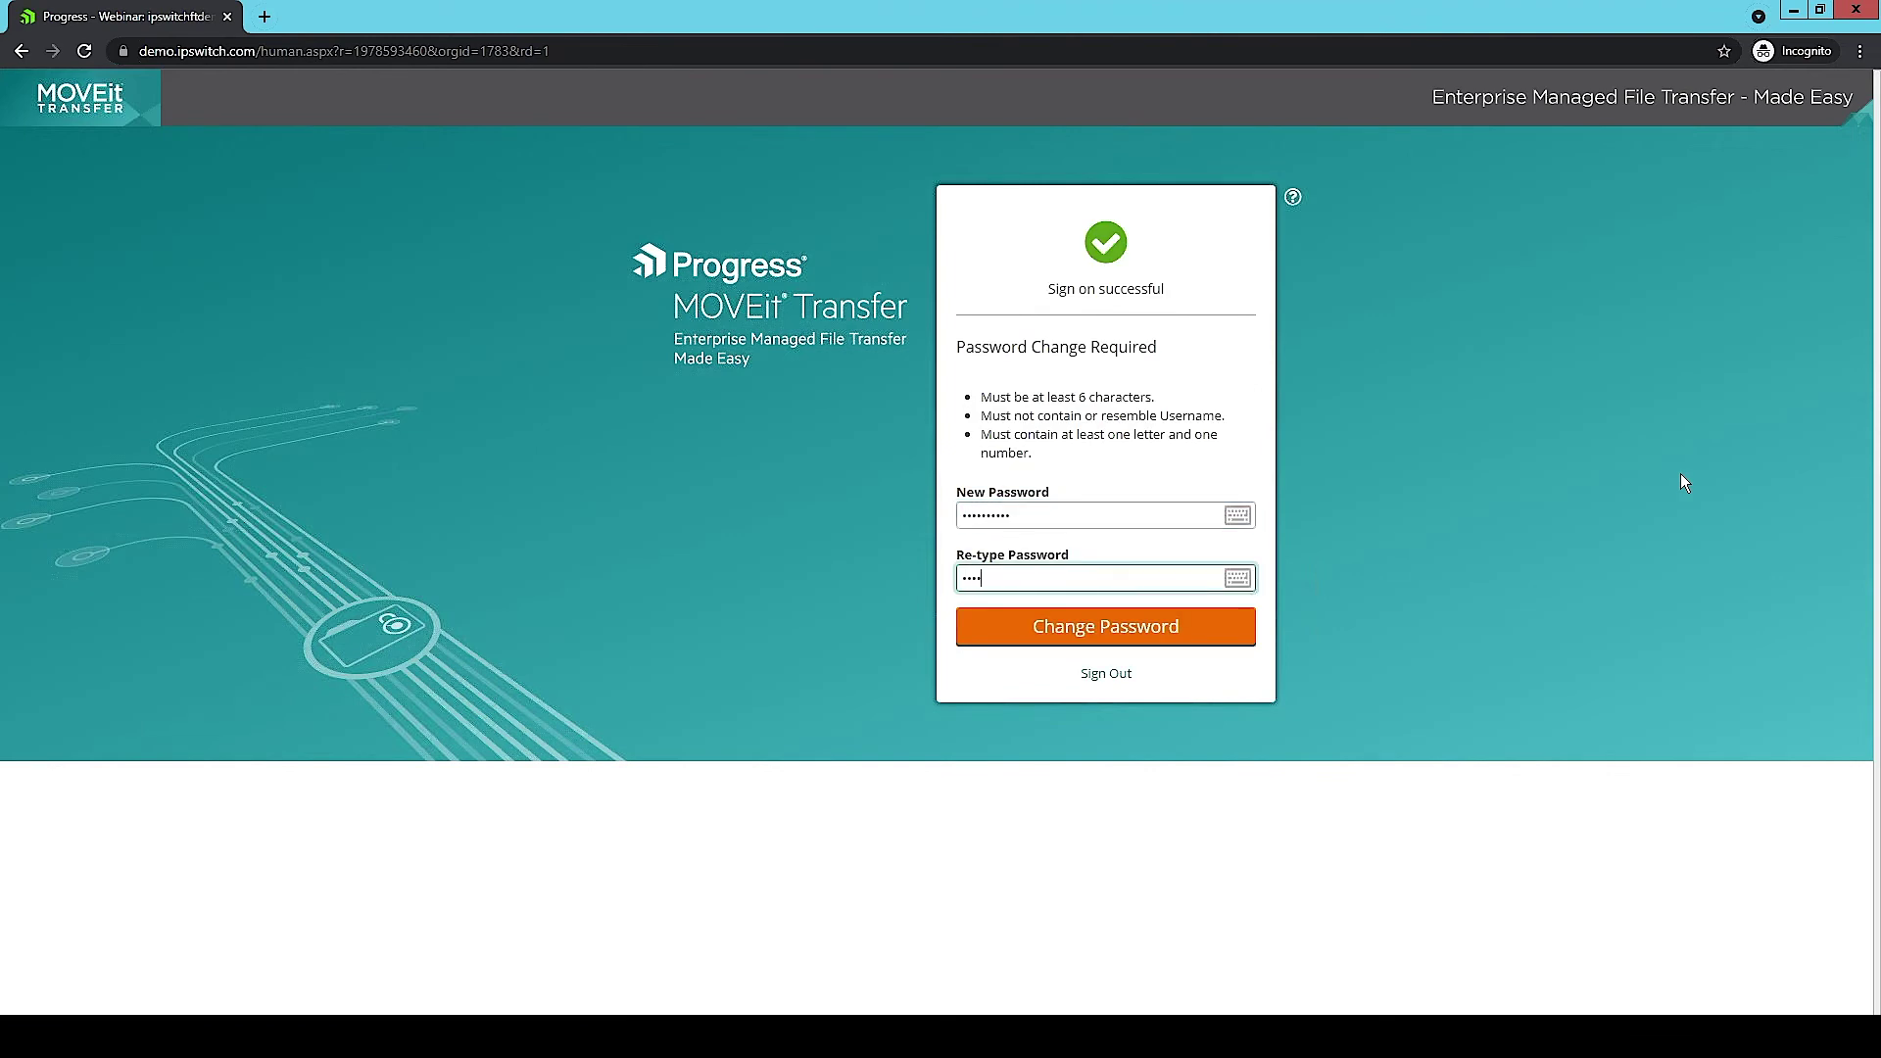
key("Return")
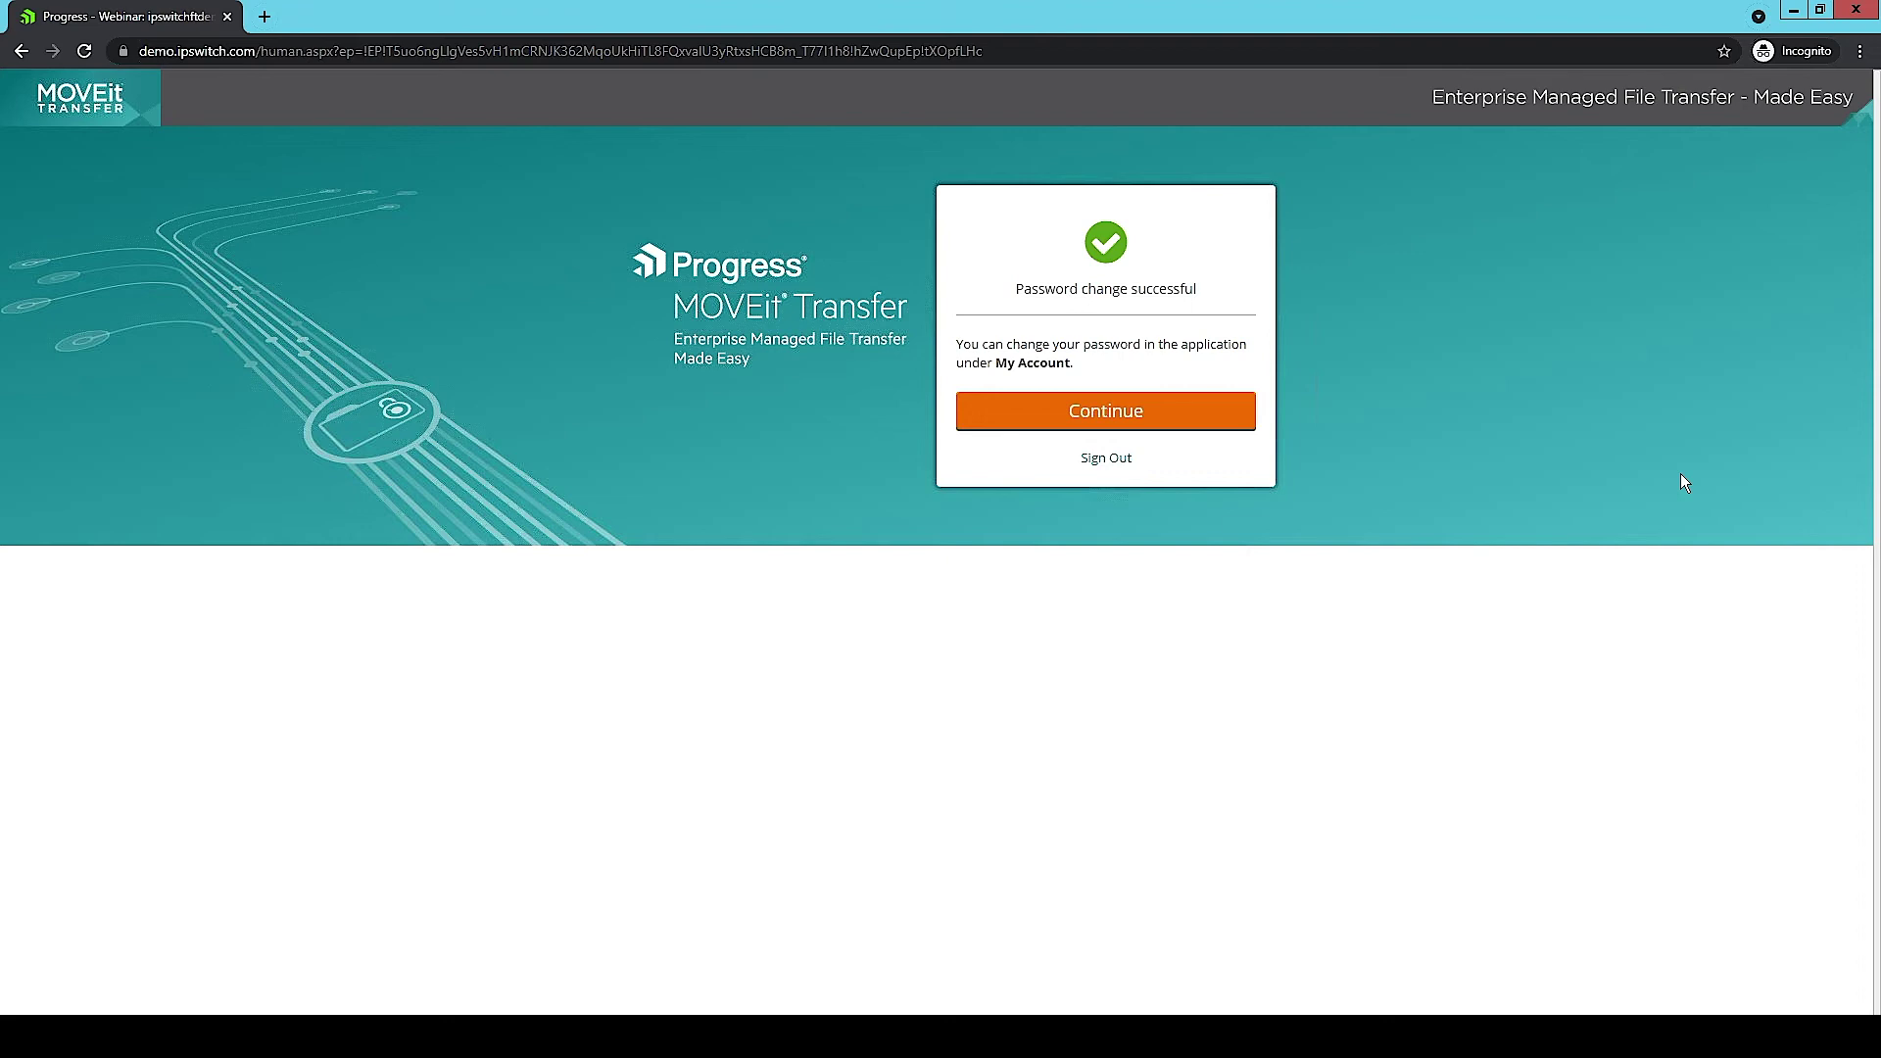
left_click(1132, 408)
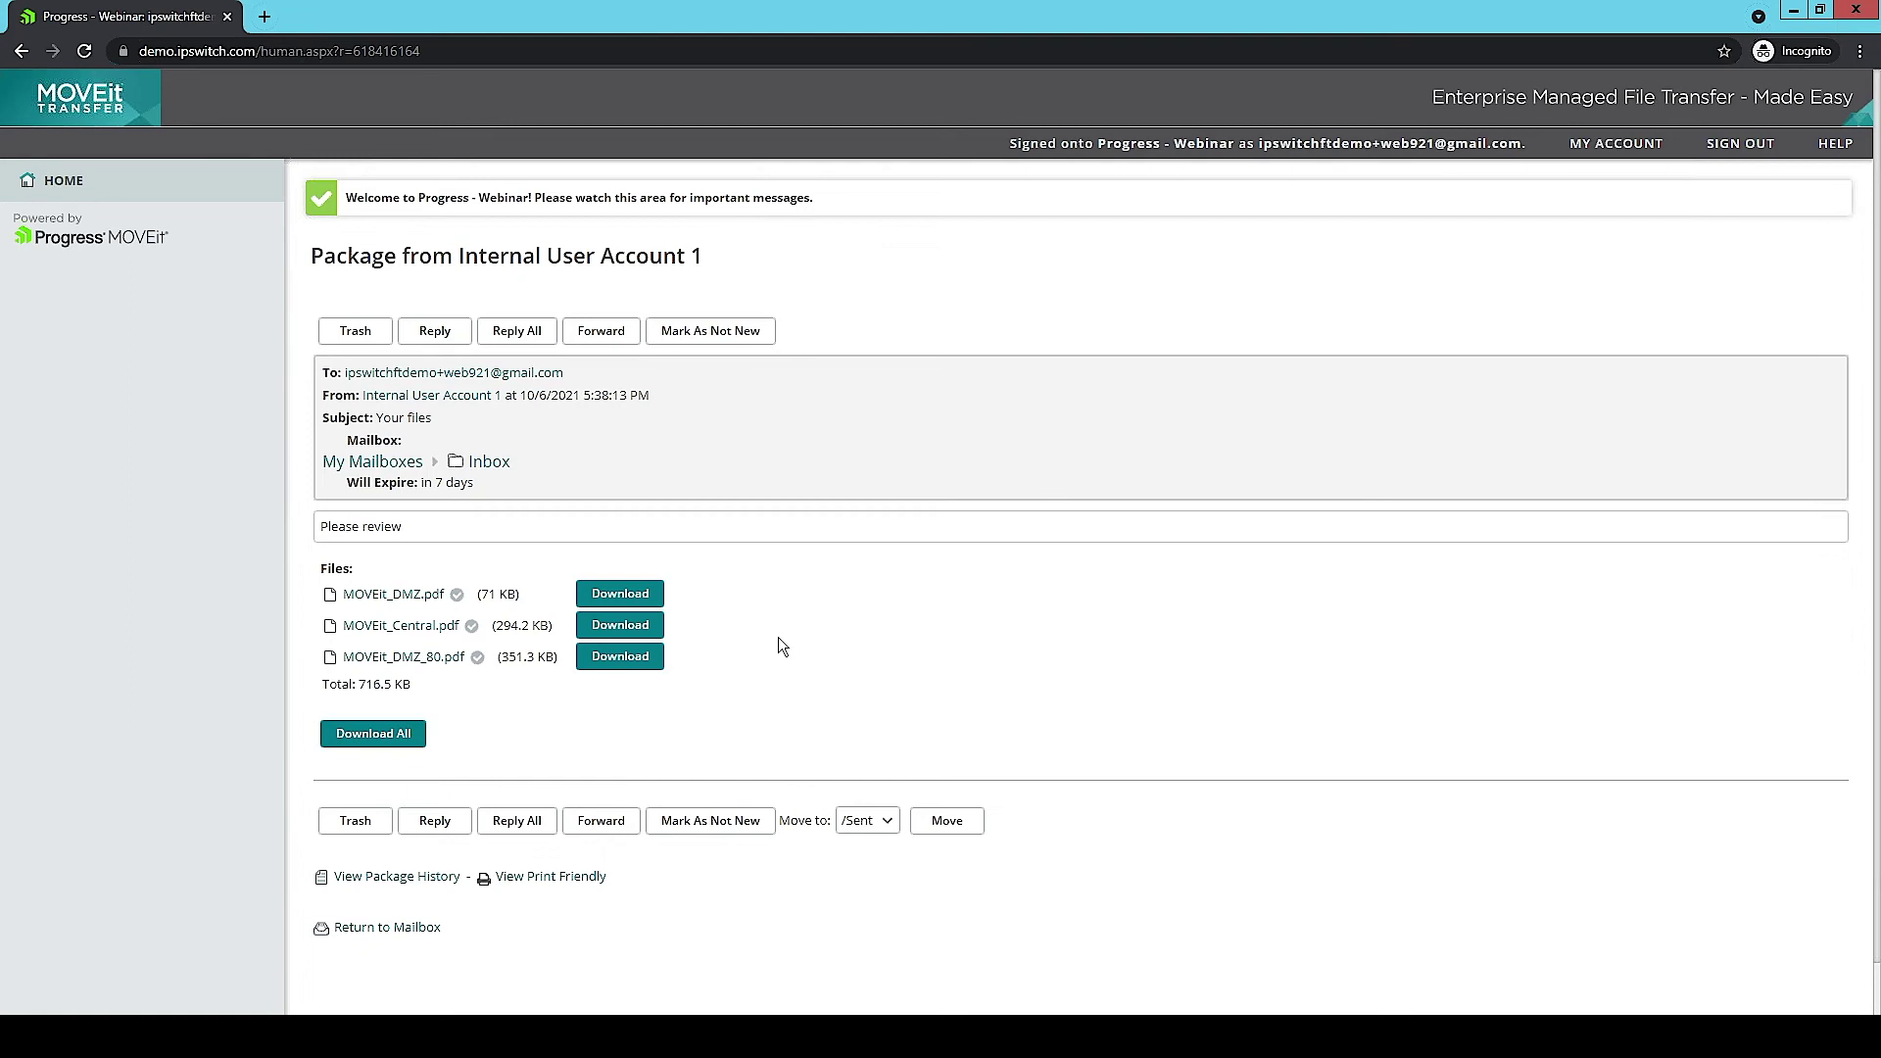
Step: Download all three package files as files.zip and dismiss the validation panel and download notice
left_click(397, 733)
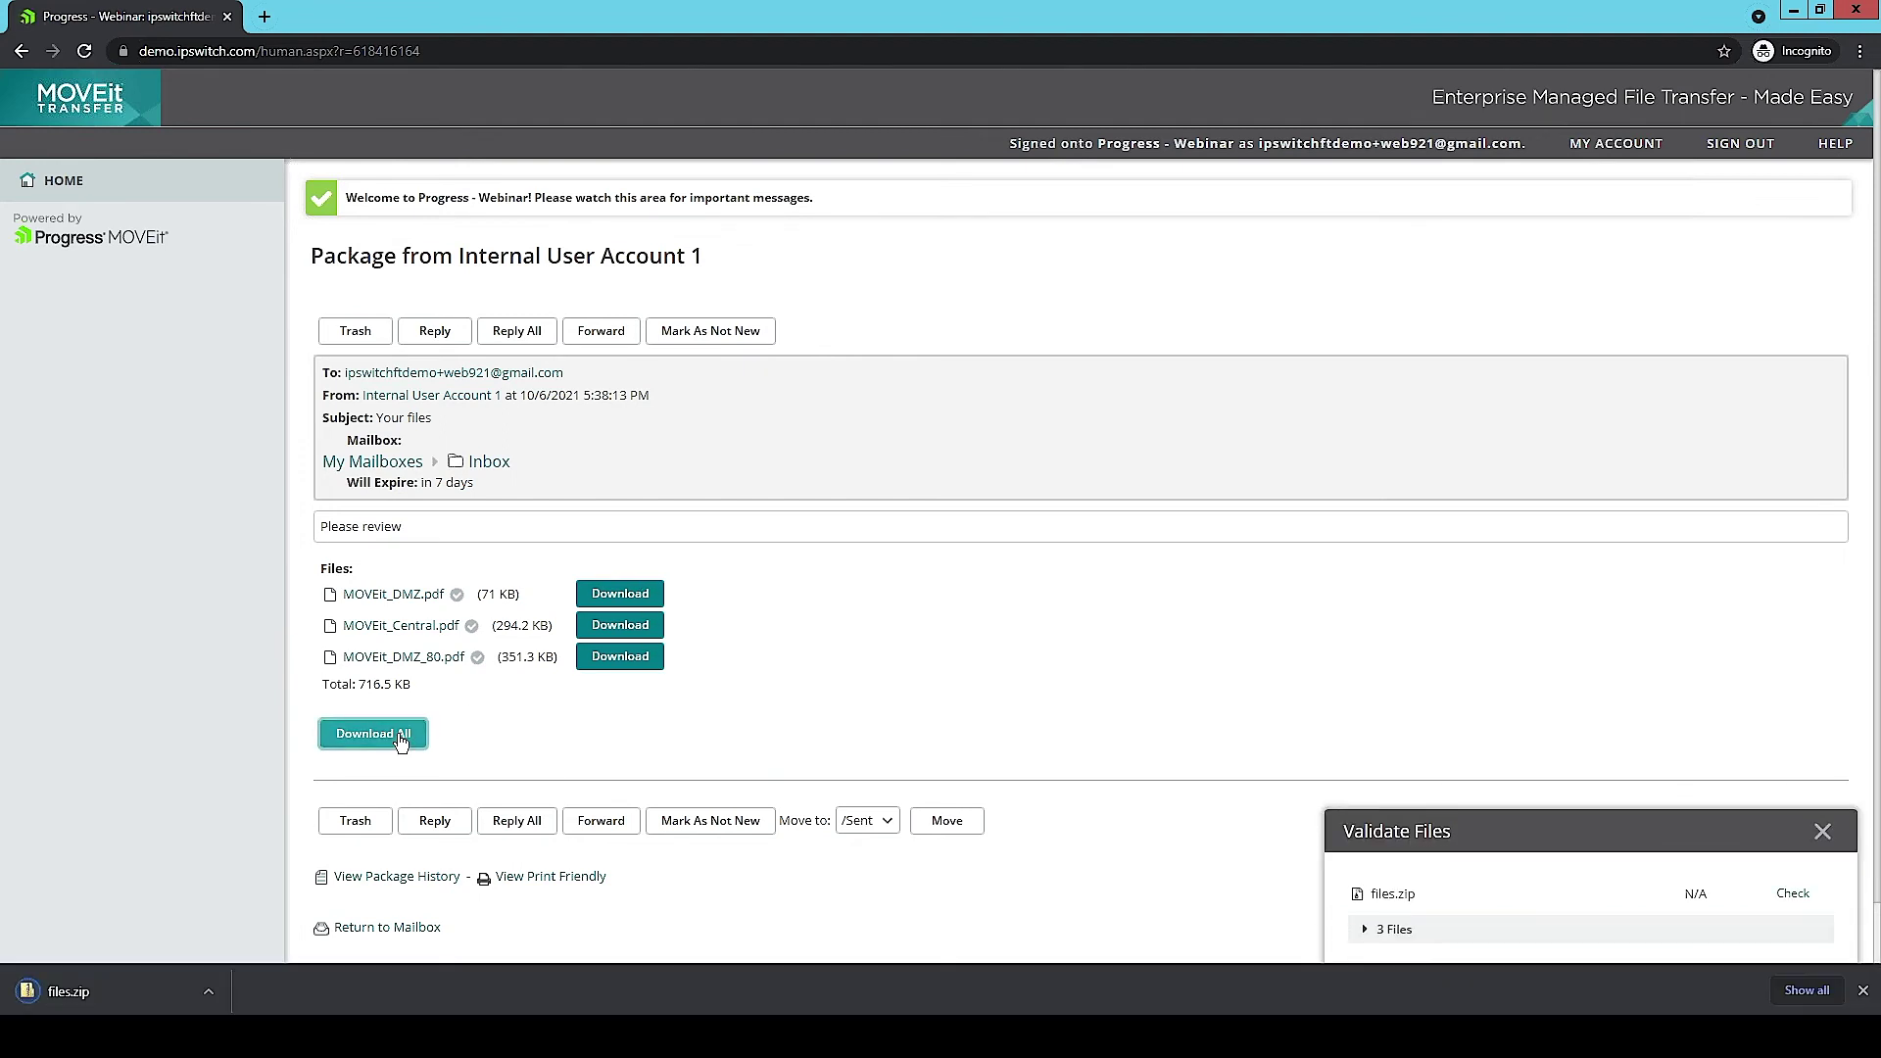
left_click(1829, 837)
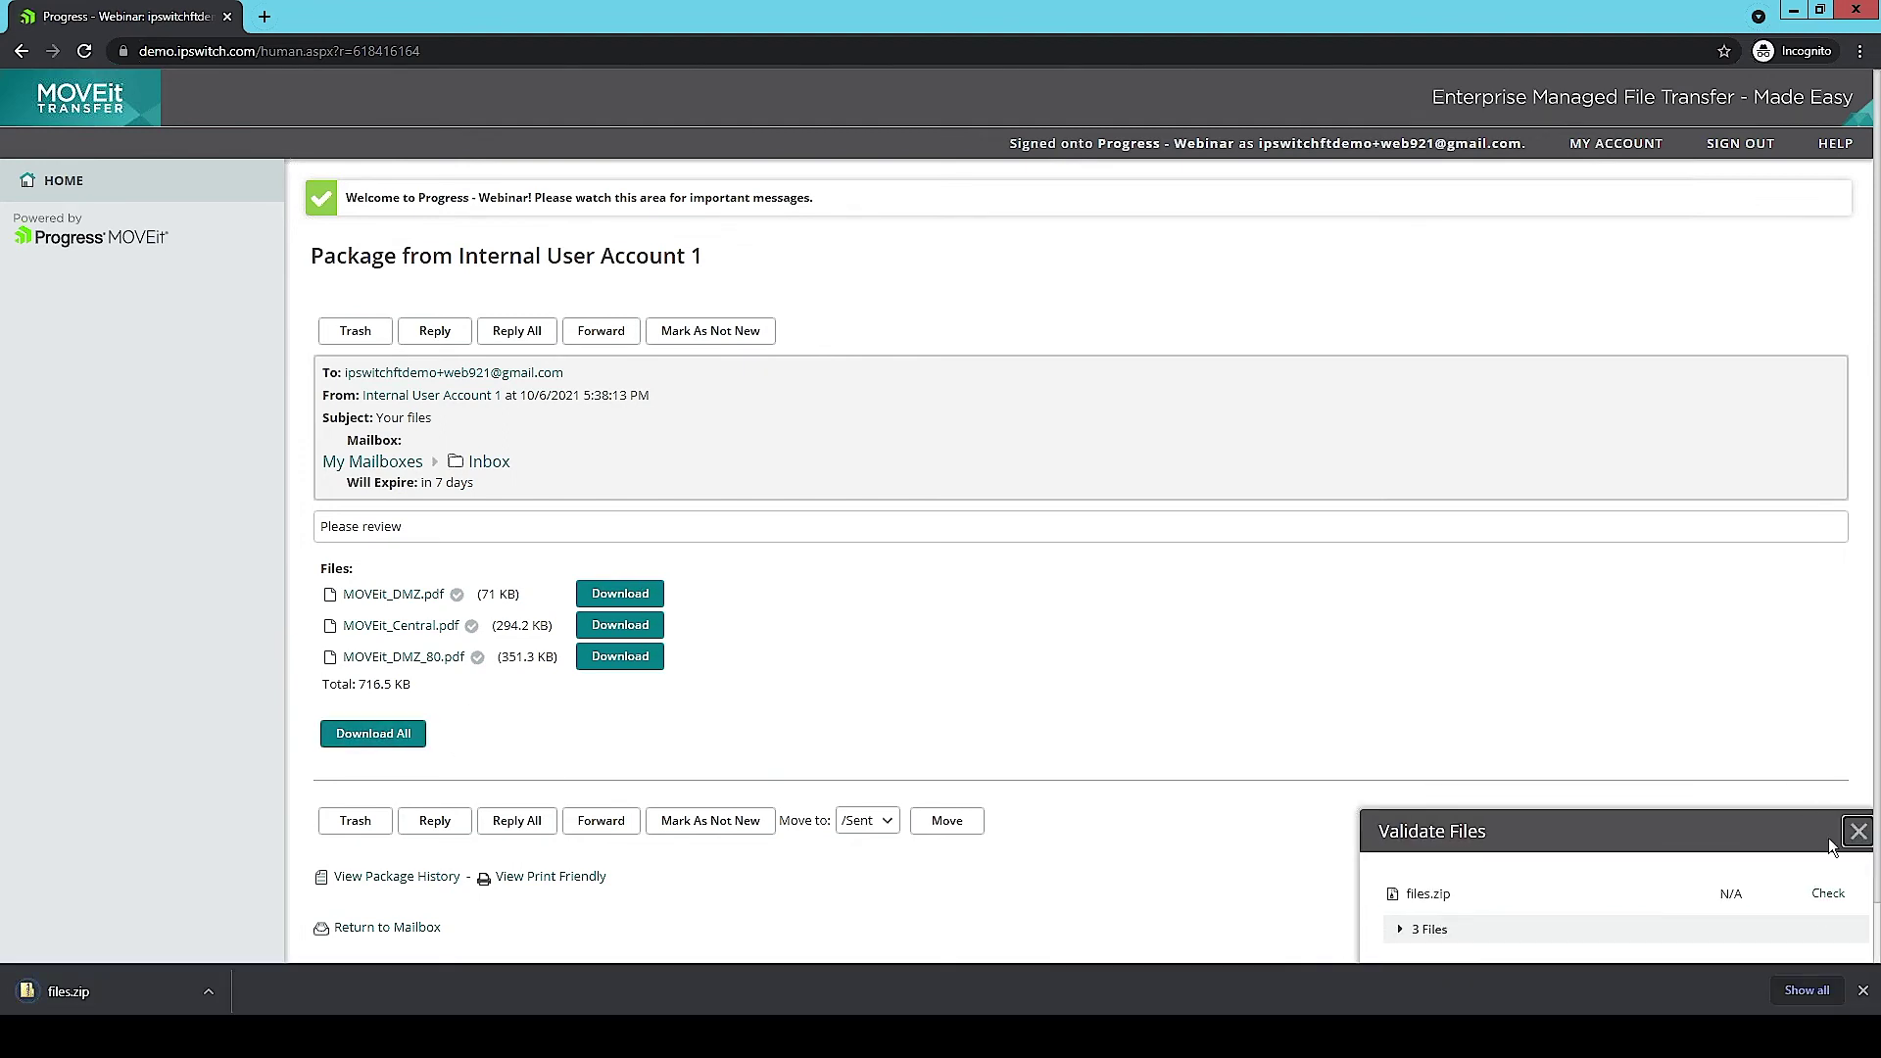
left_click(1858, 832)
left_click(1863, 991)
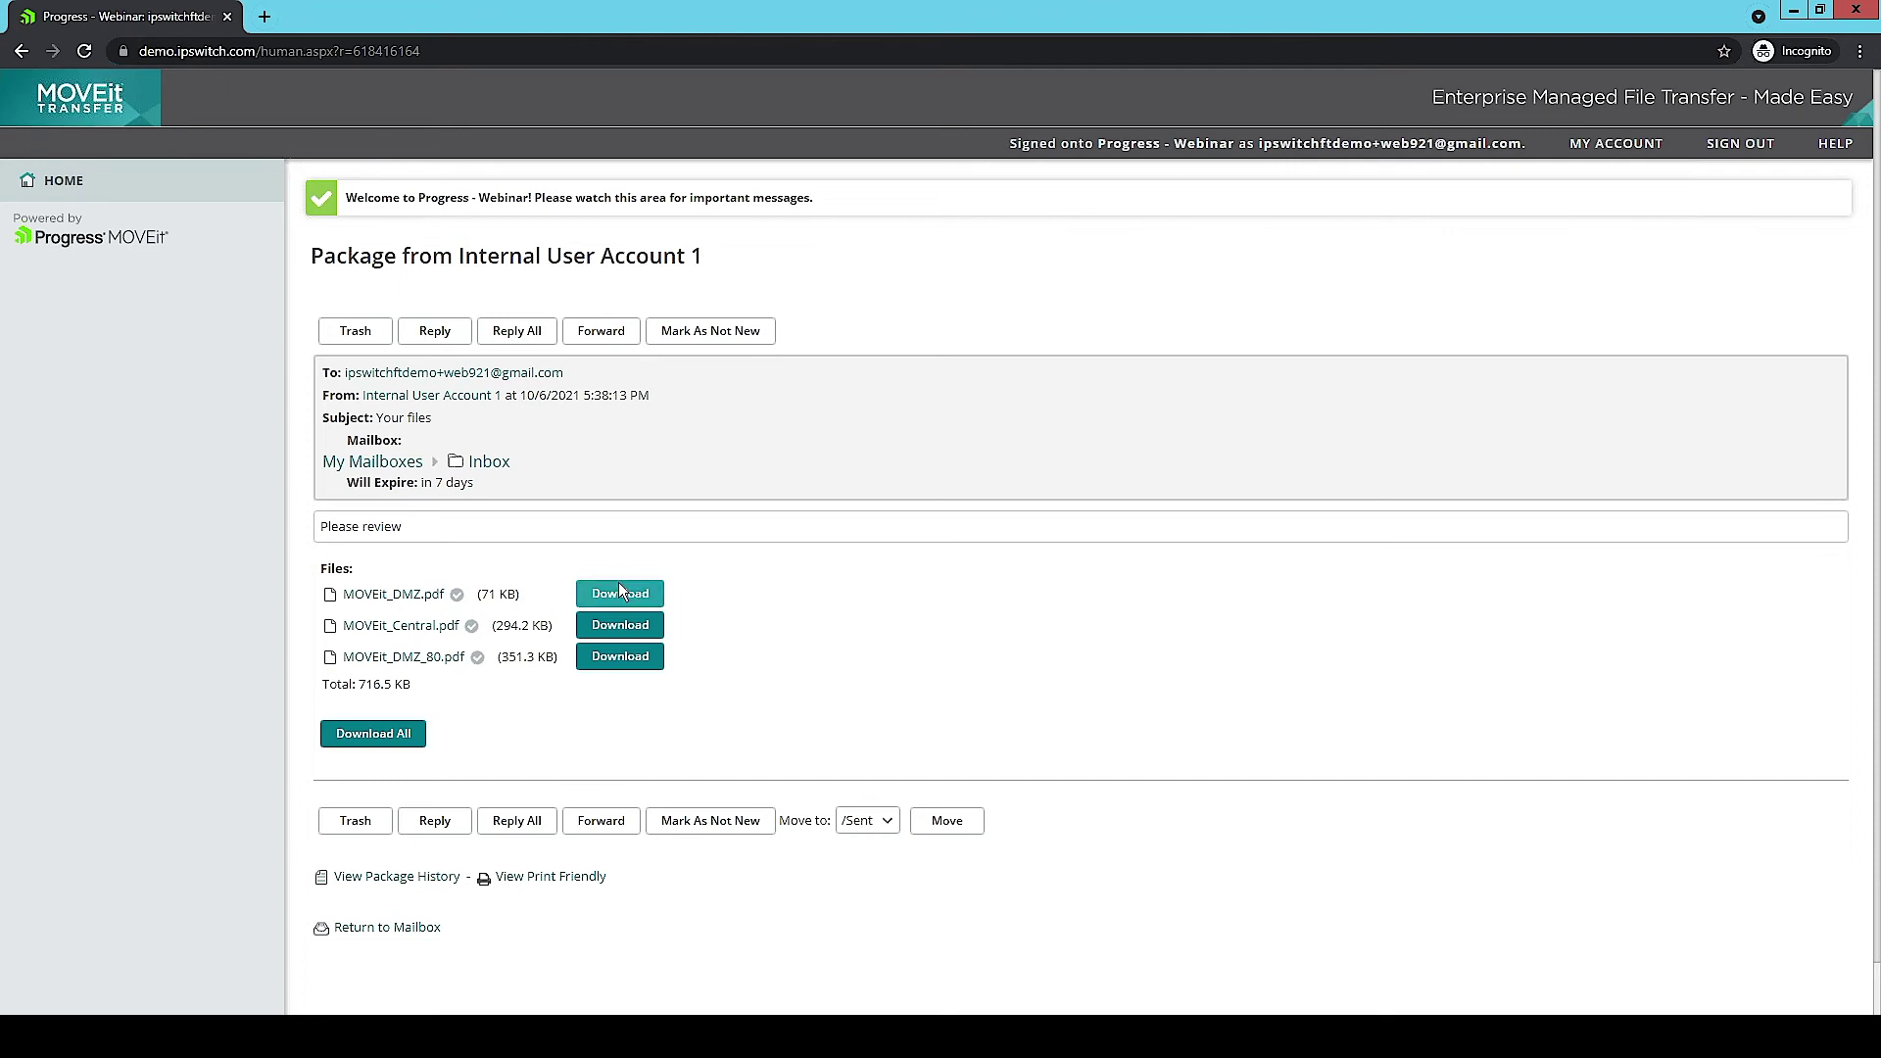
Step: Start a reply to the package with the note 'Thank you'
left_click(429, 336)
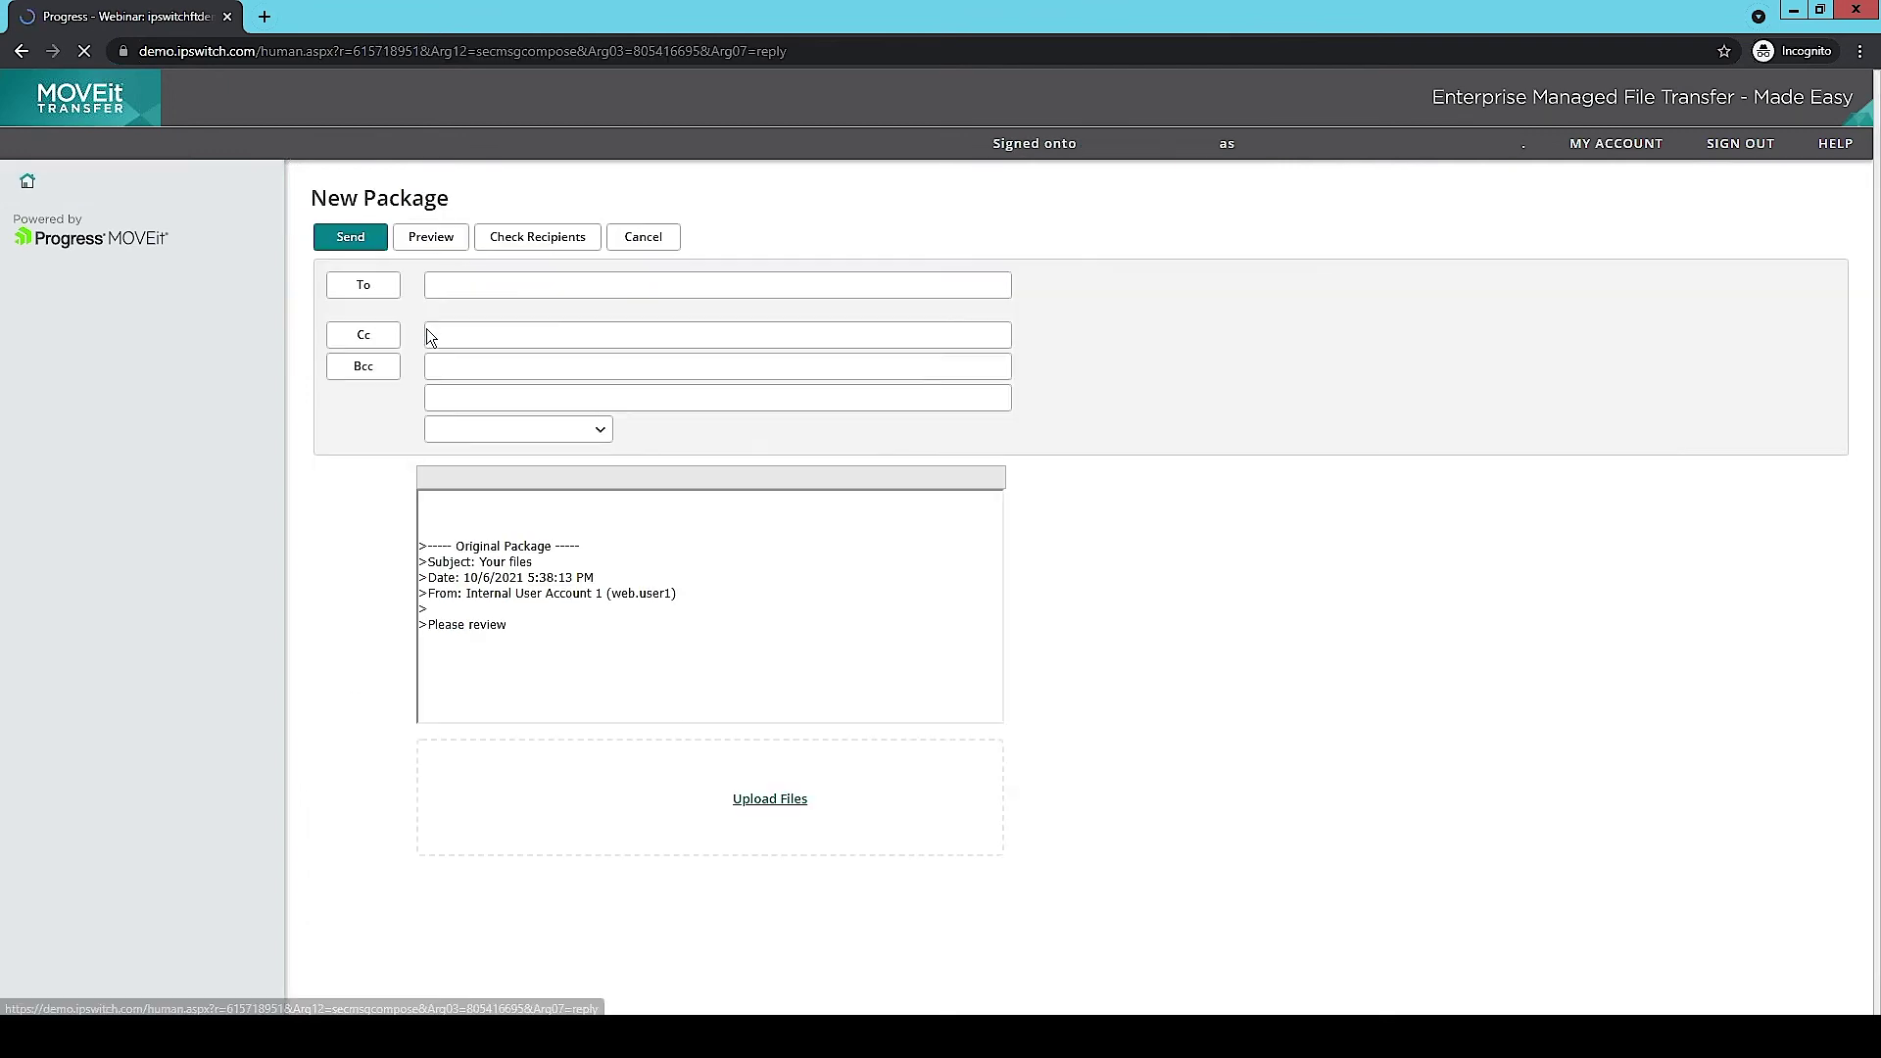
left_click(524, 457)
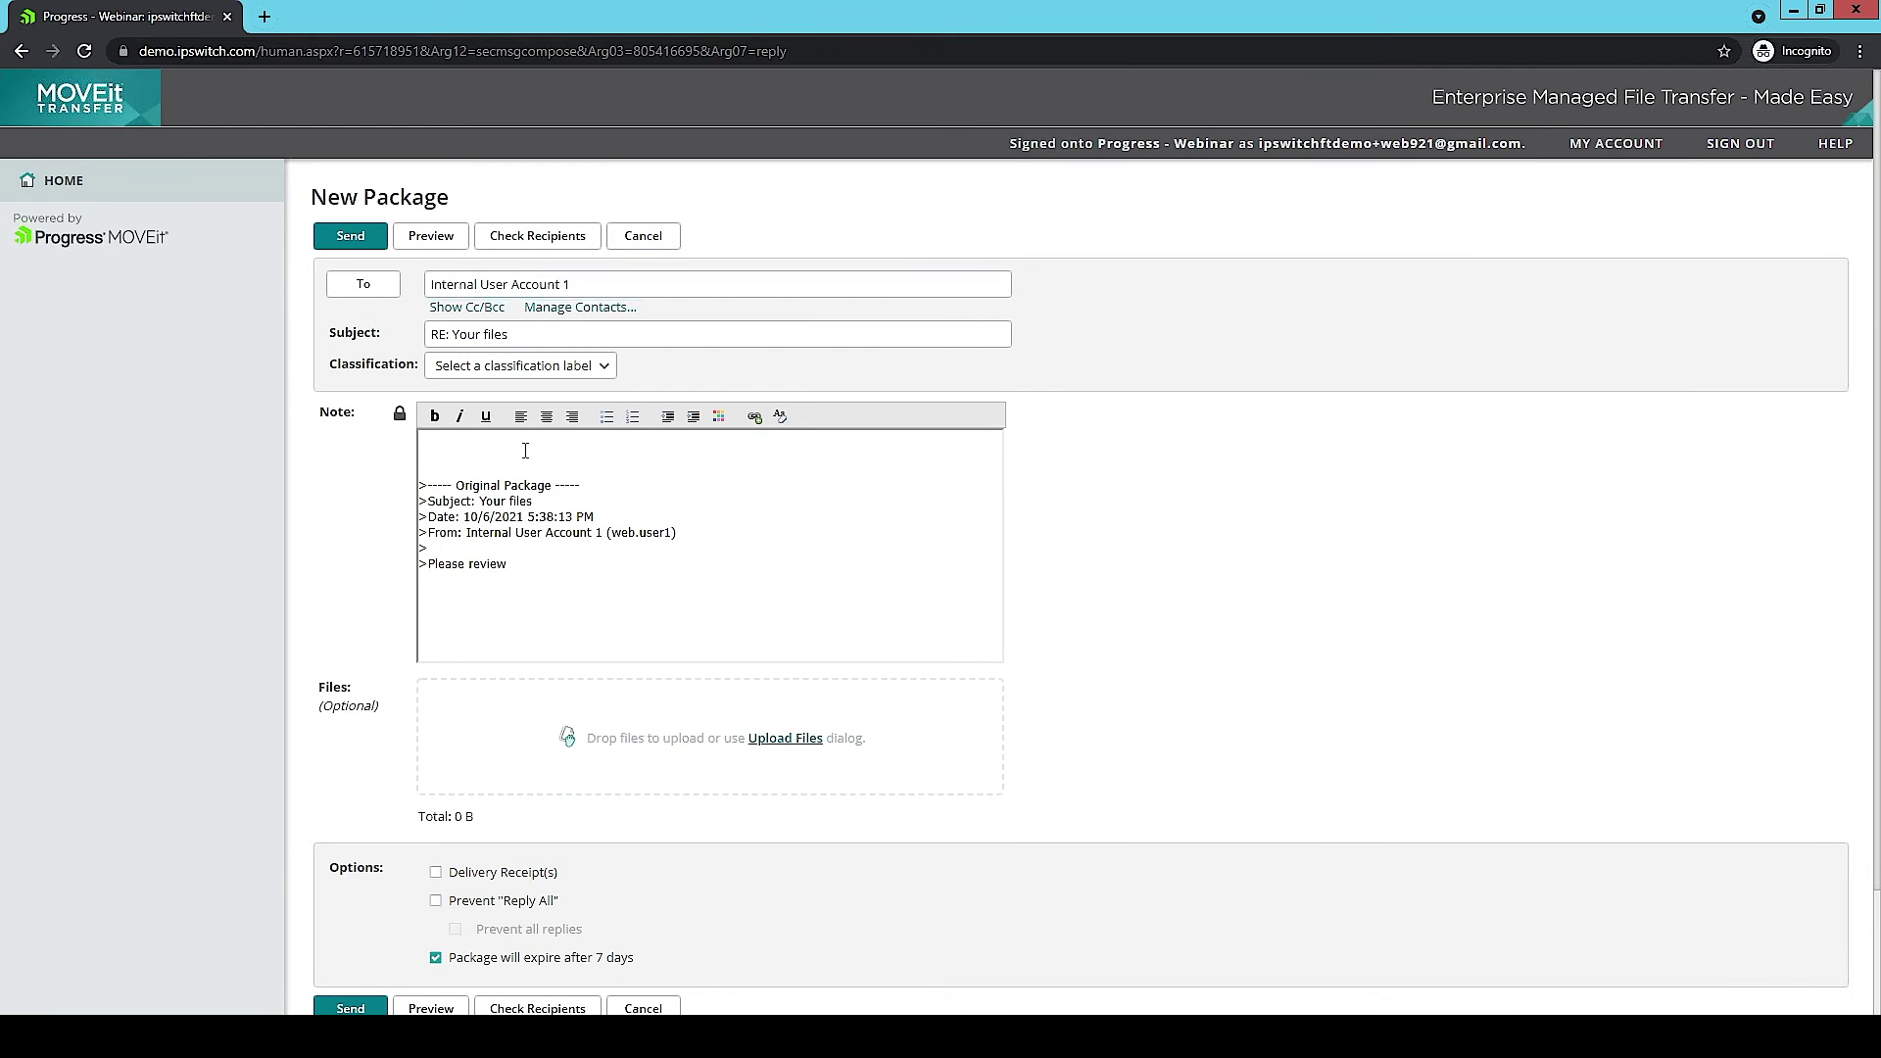
type("Thank you")
Step: Attach MOVEit_DMZ_80.pdf to the reply and finish uploading it
left_click(757, 740)
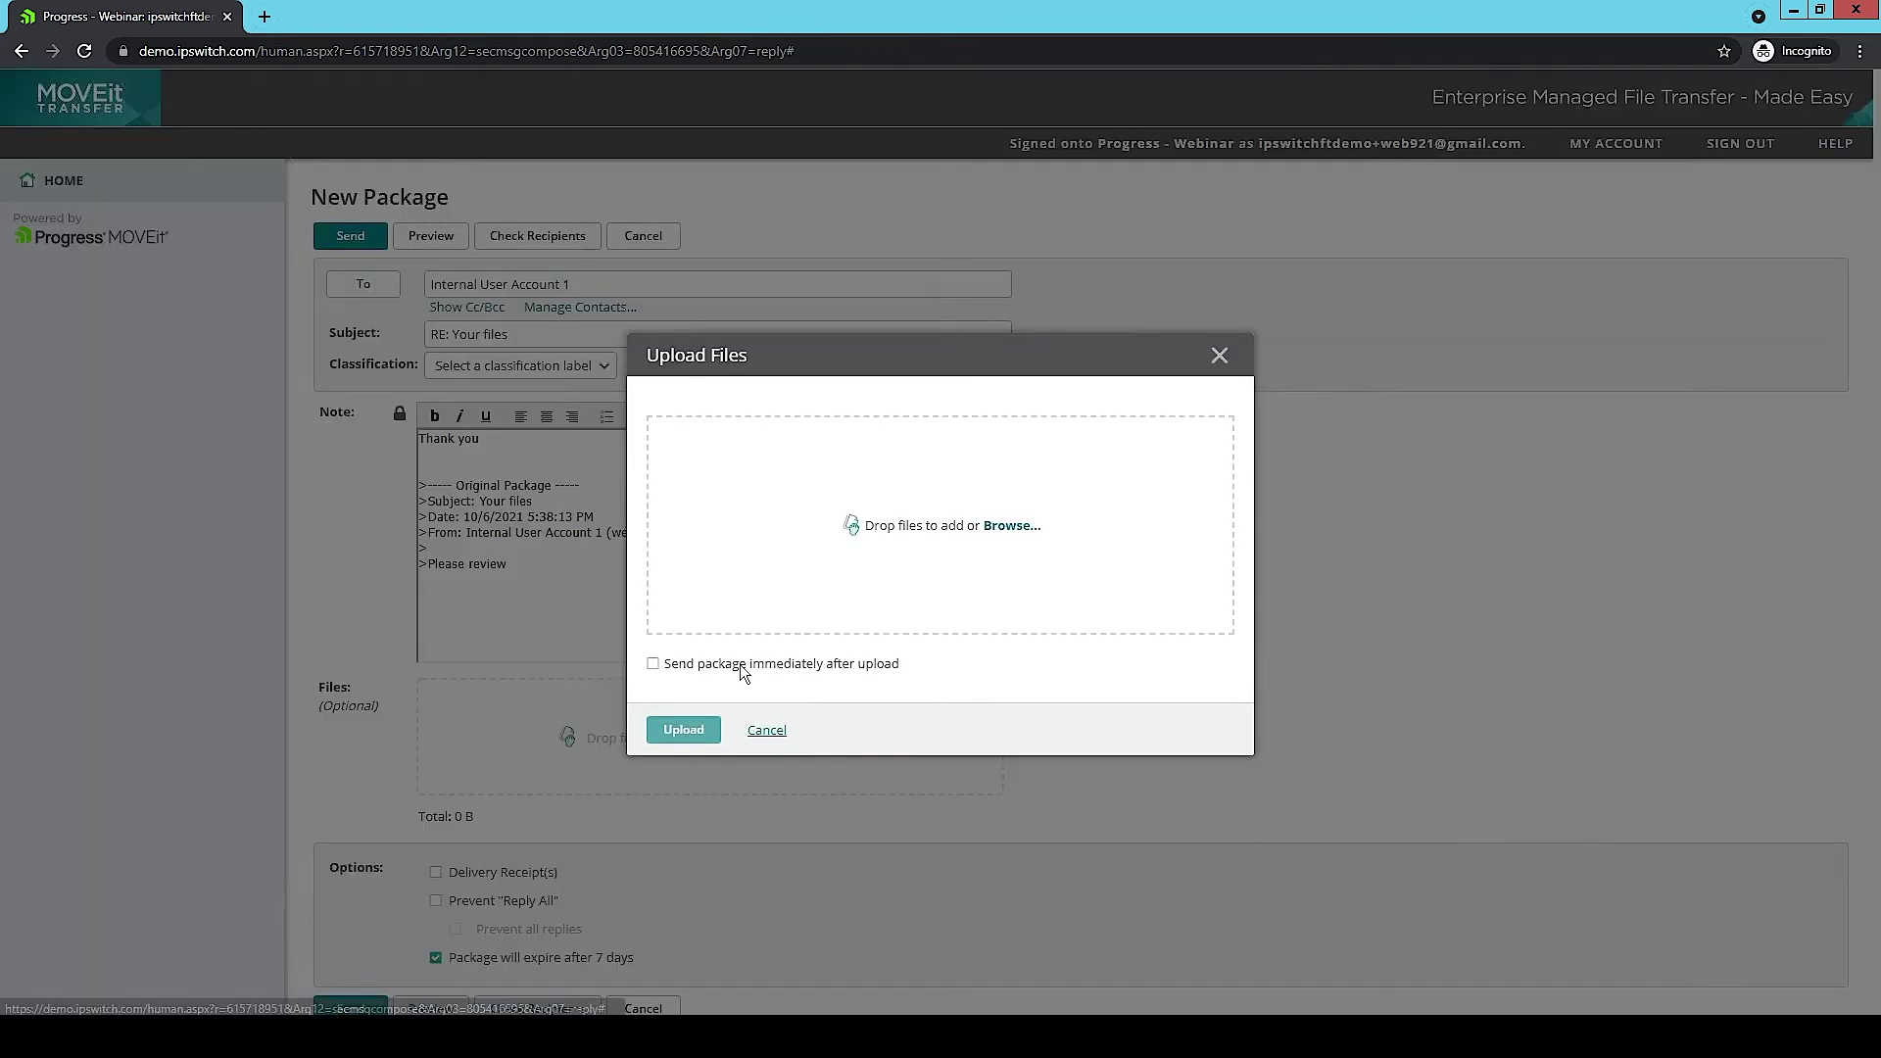
left_click(994, 526)
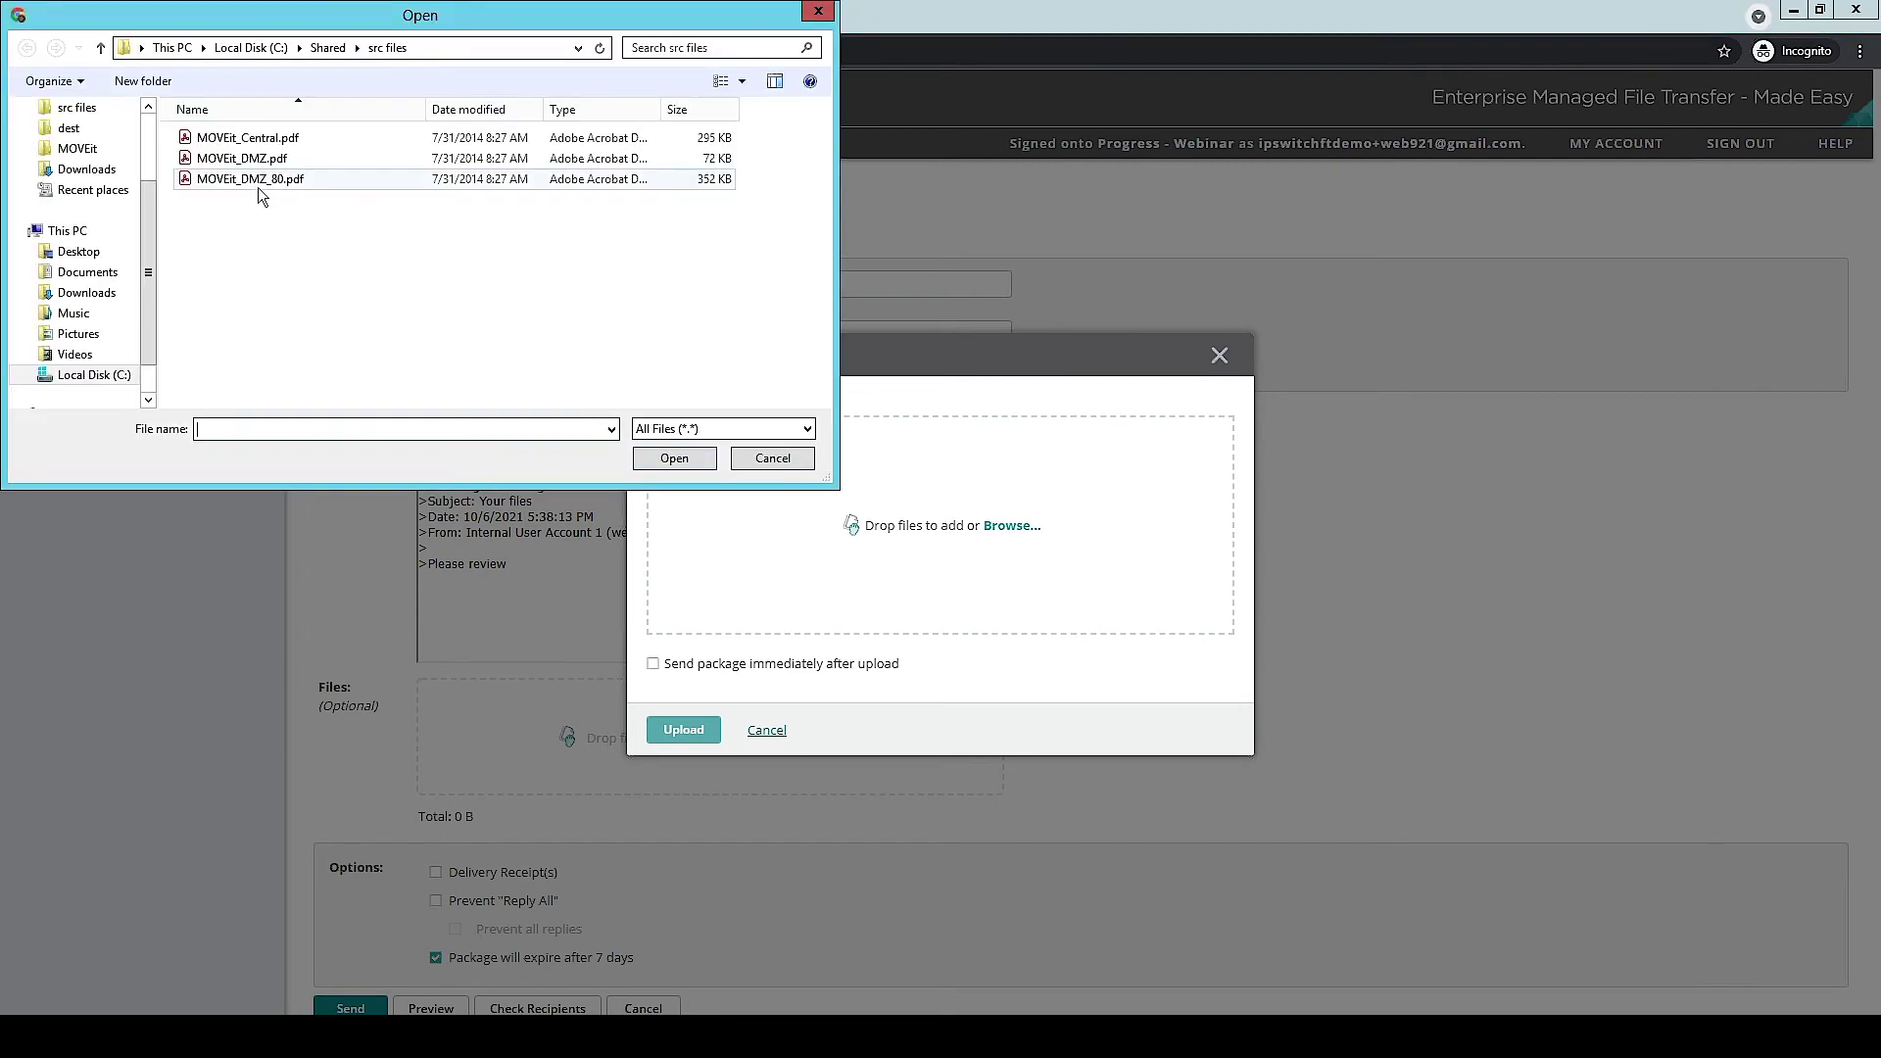
left_click(256, 185)
left_click(664, 458)
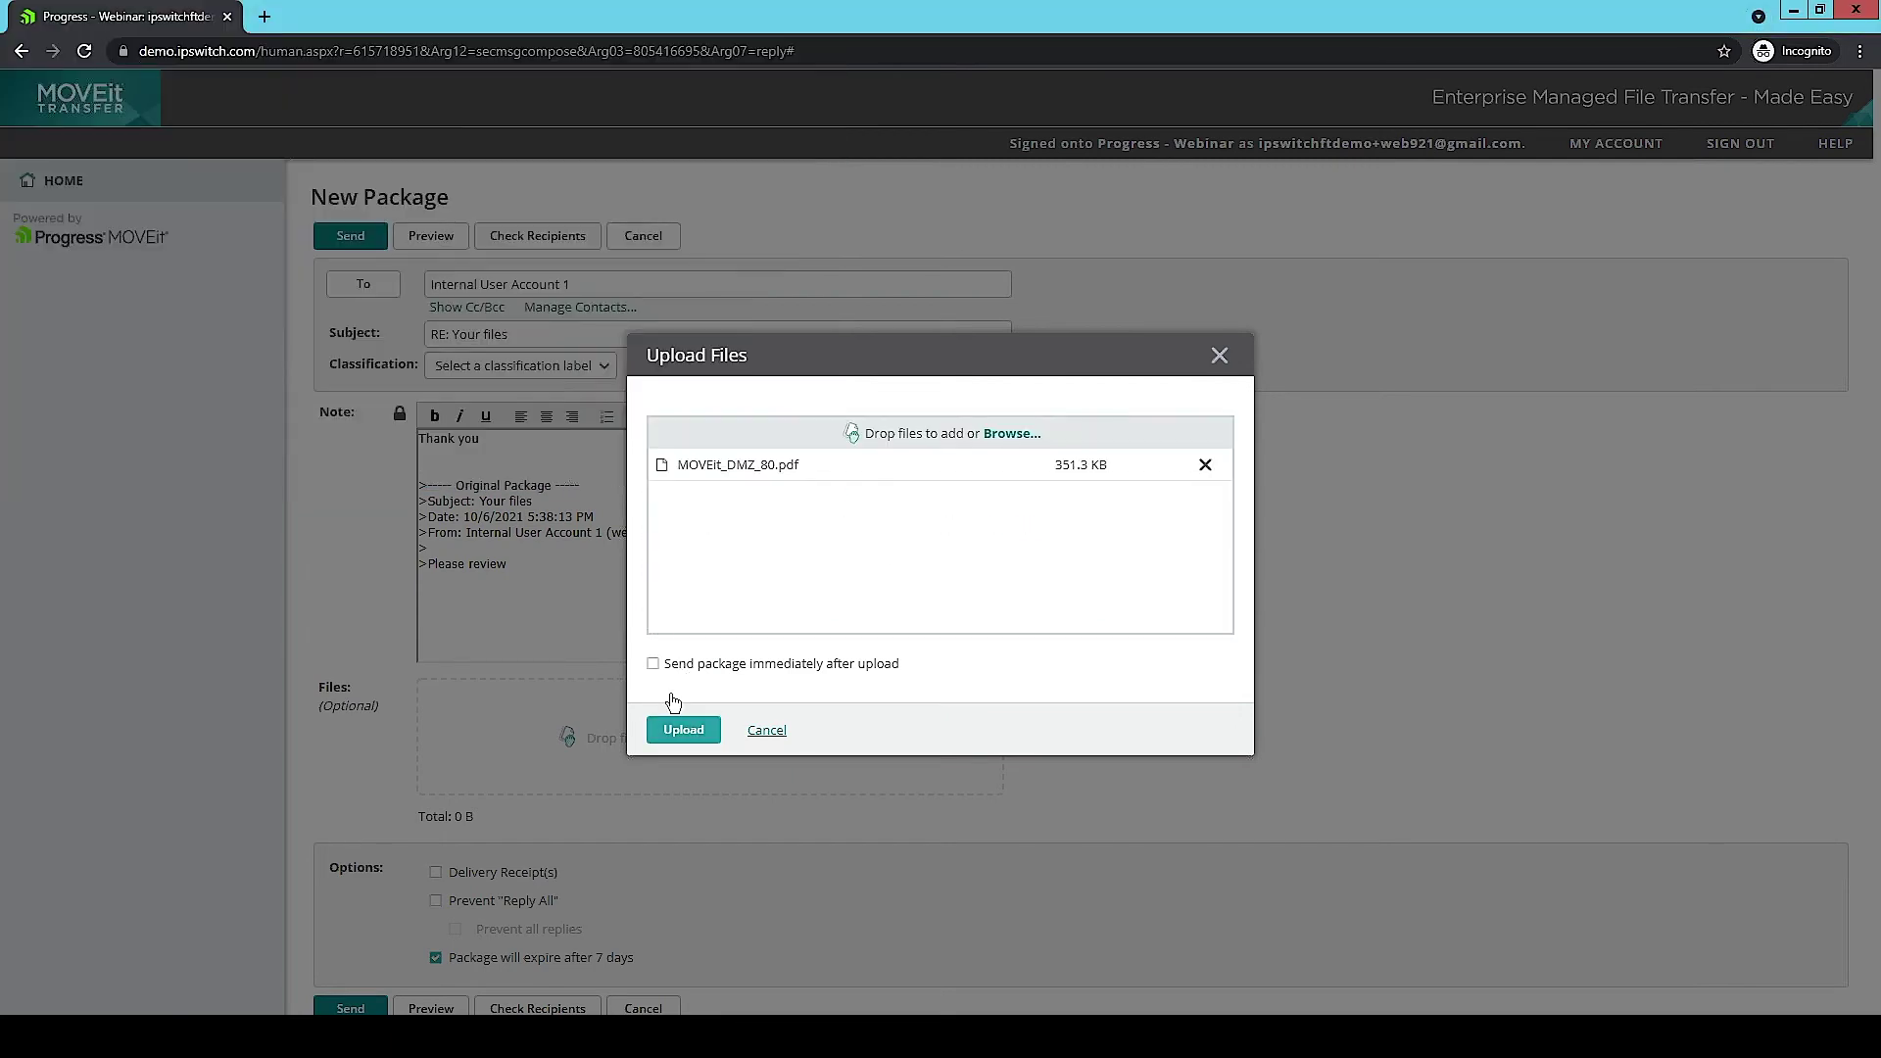
left_click(675, 727)
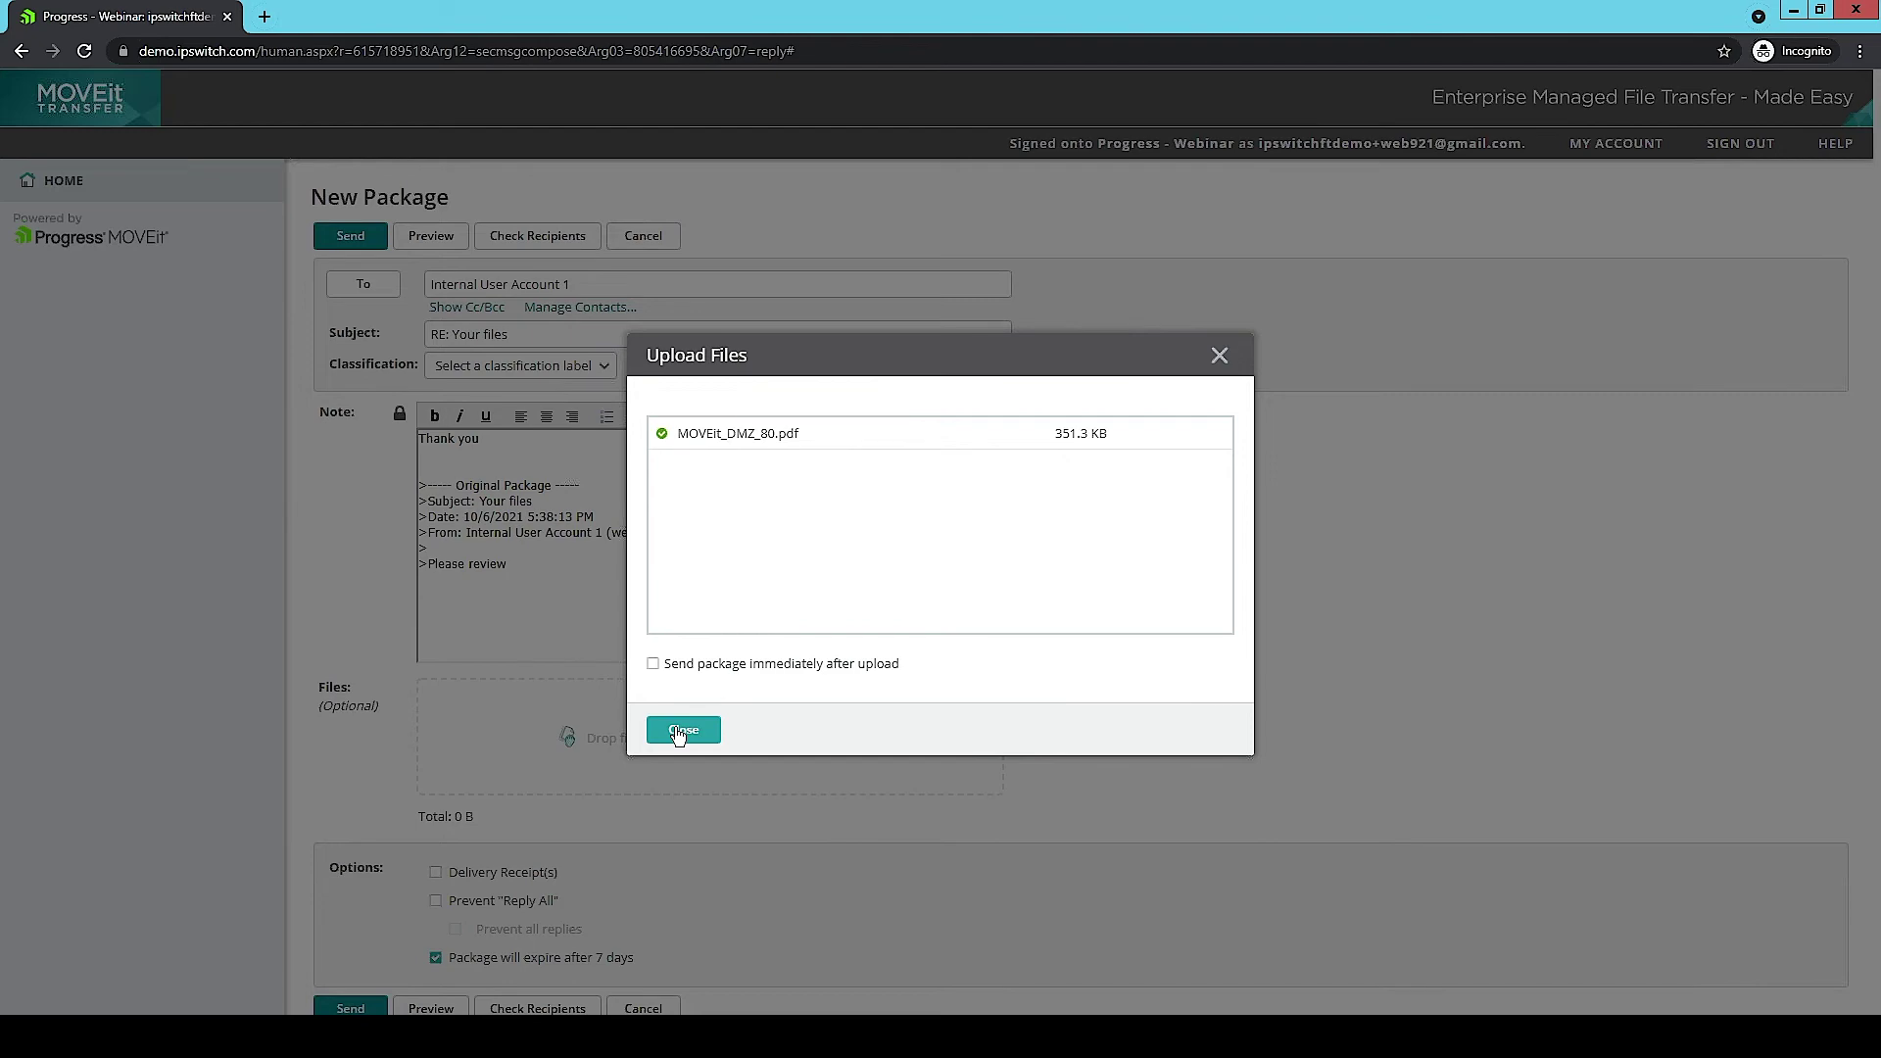
left_click(680, 732)
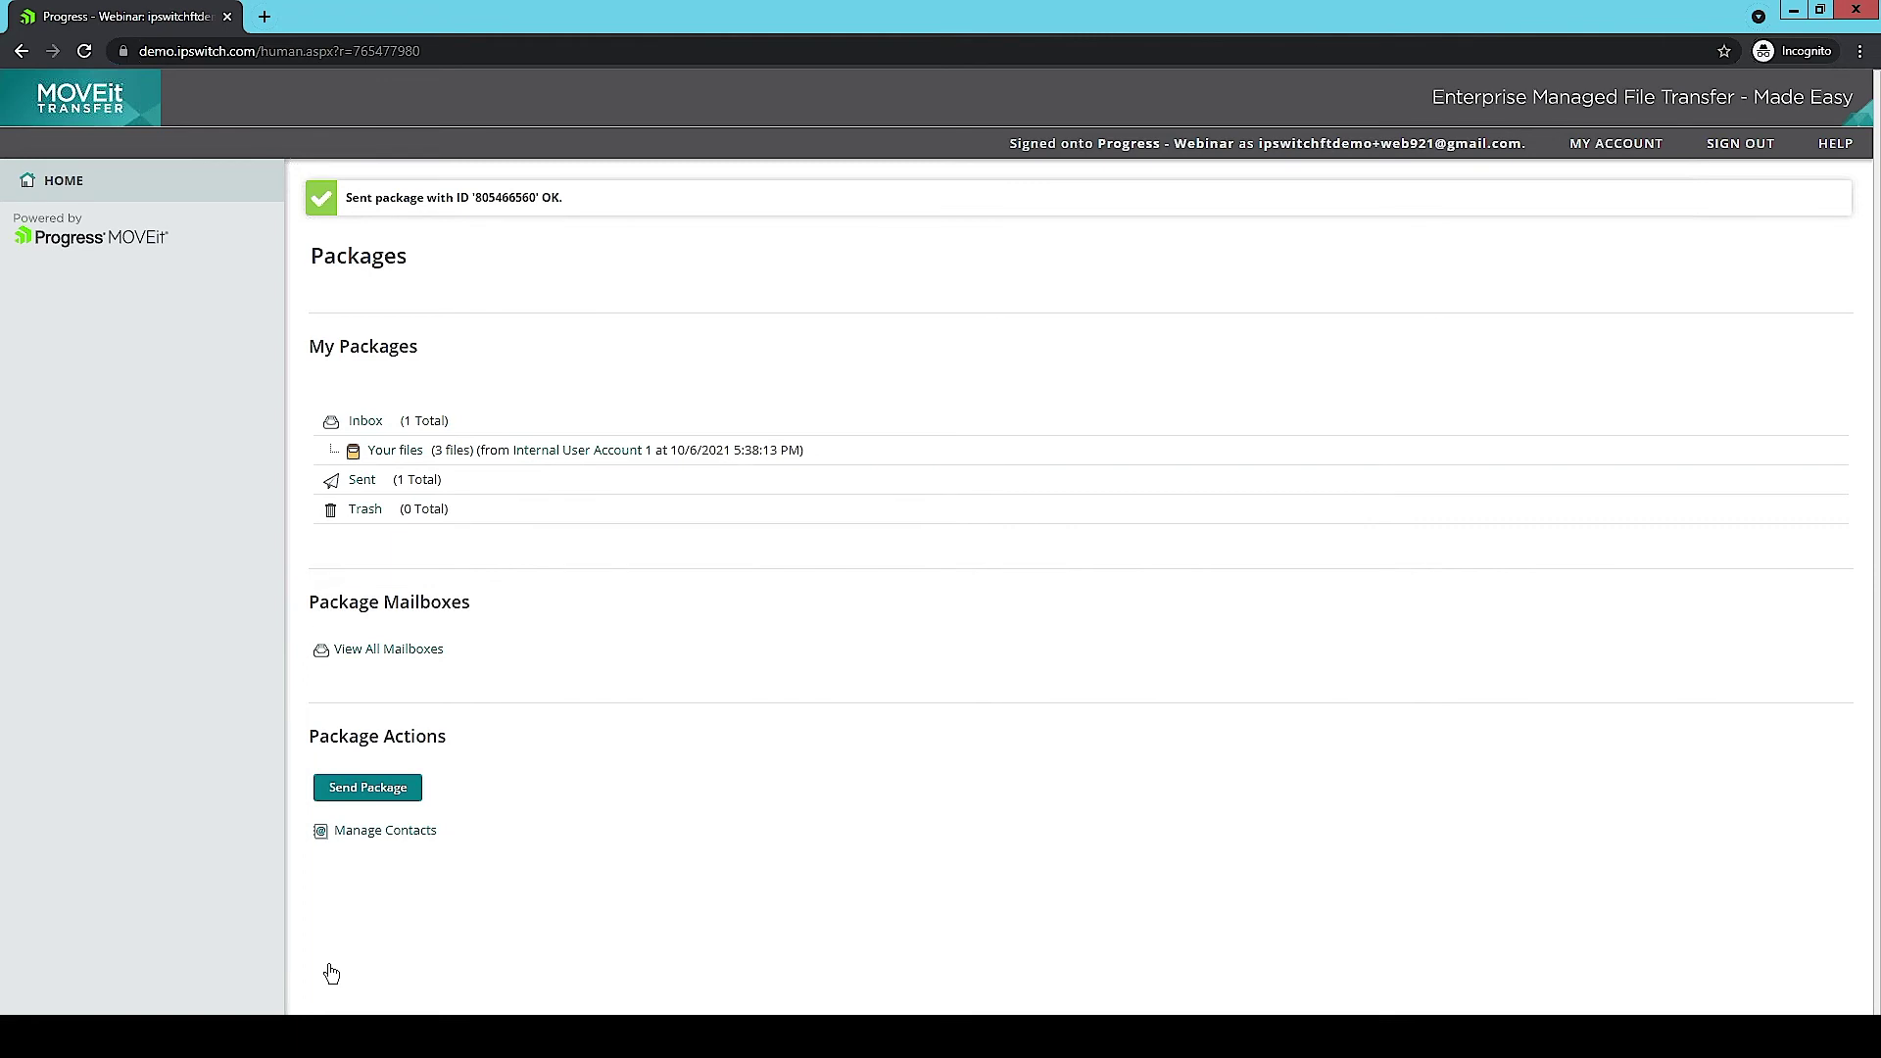
Step: Open the New Package Is Waiting email in Outlook and follow its link to 'RE: Your files'
left_click(235, 1009)
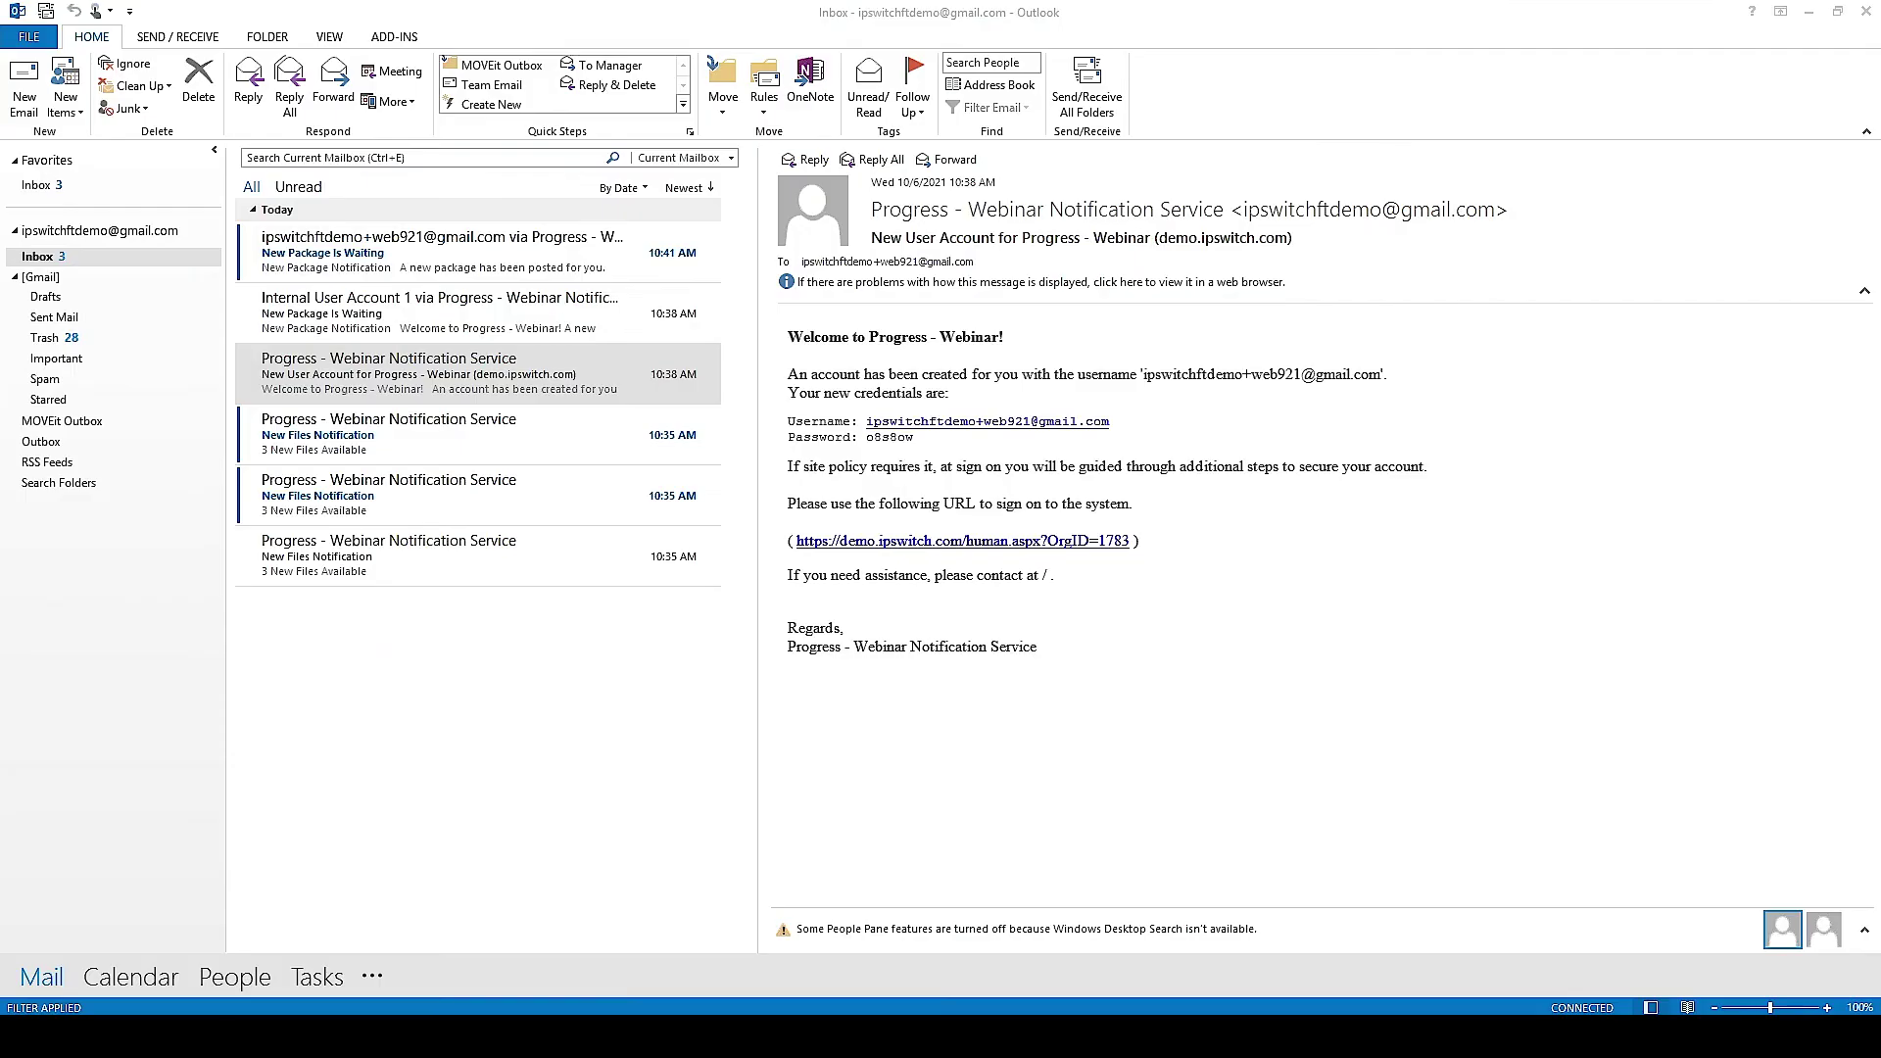
left_click(412, 268)
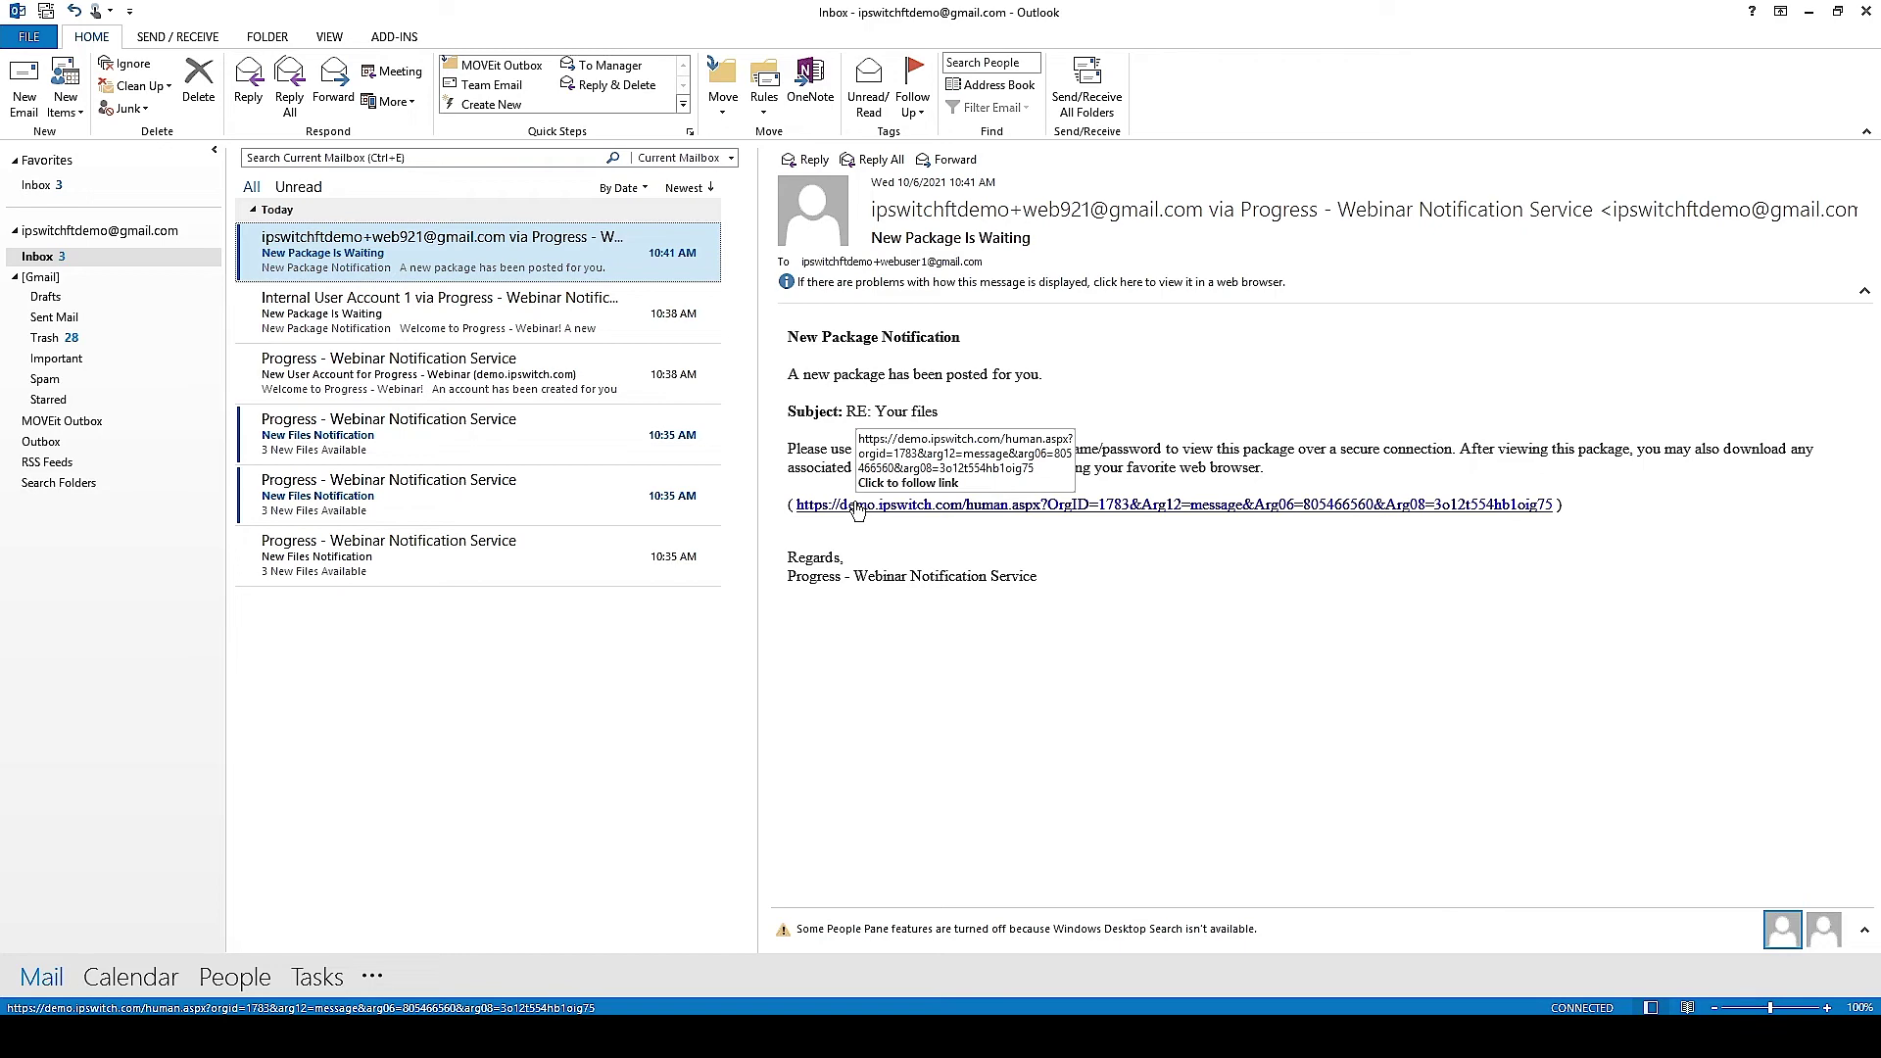
left_click(856, 505)
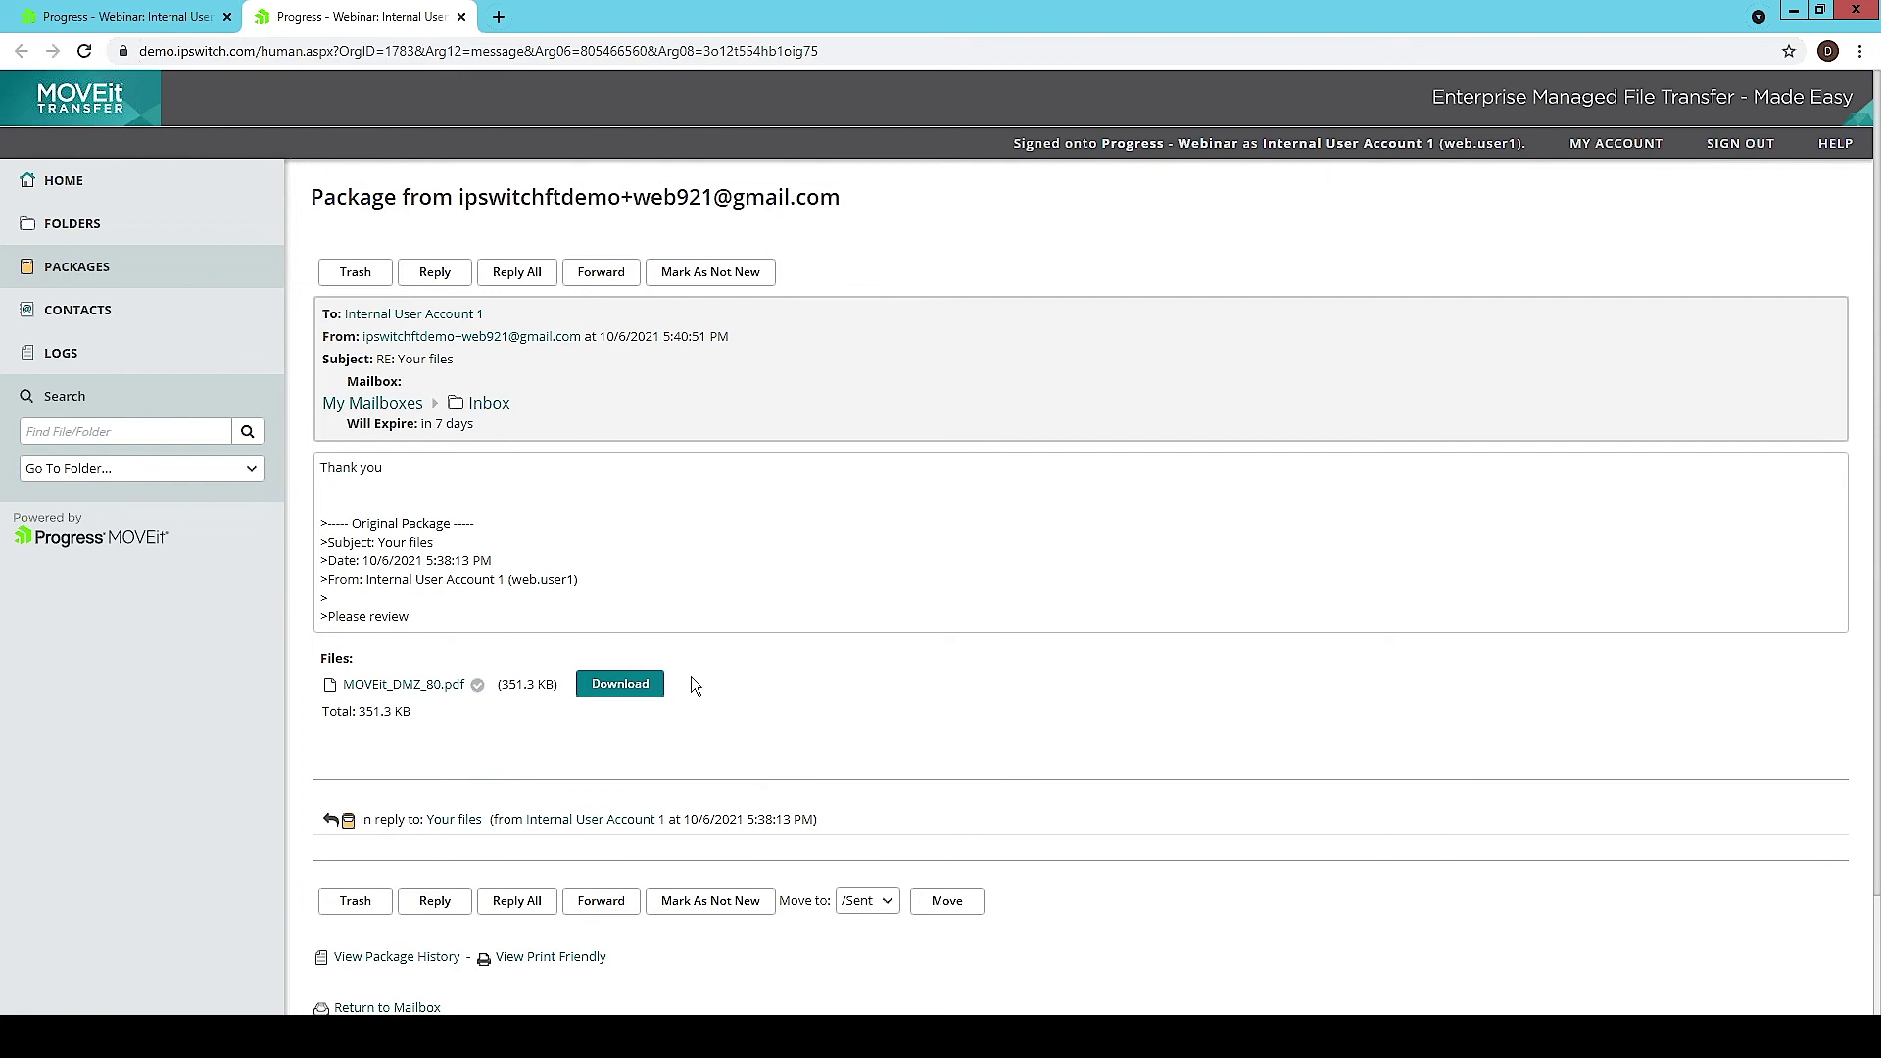
Step: Download MOVEit_DMZ_80.pdf, return to the Packages list, and close the internal user's tab
left_click(643, 691)
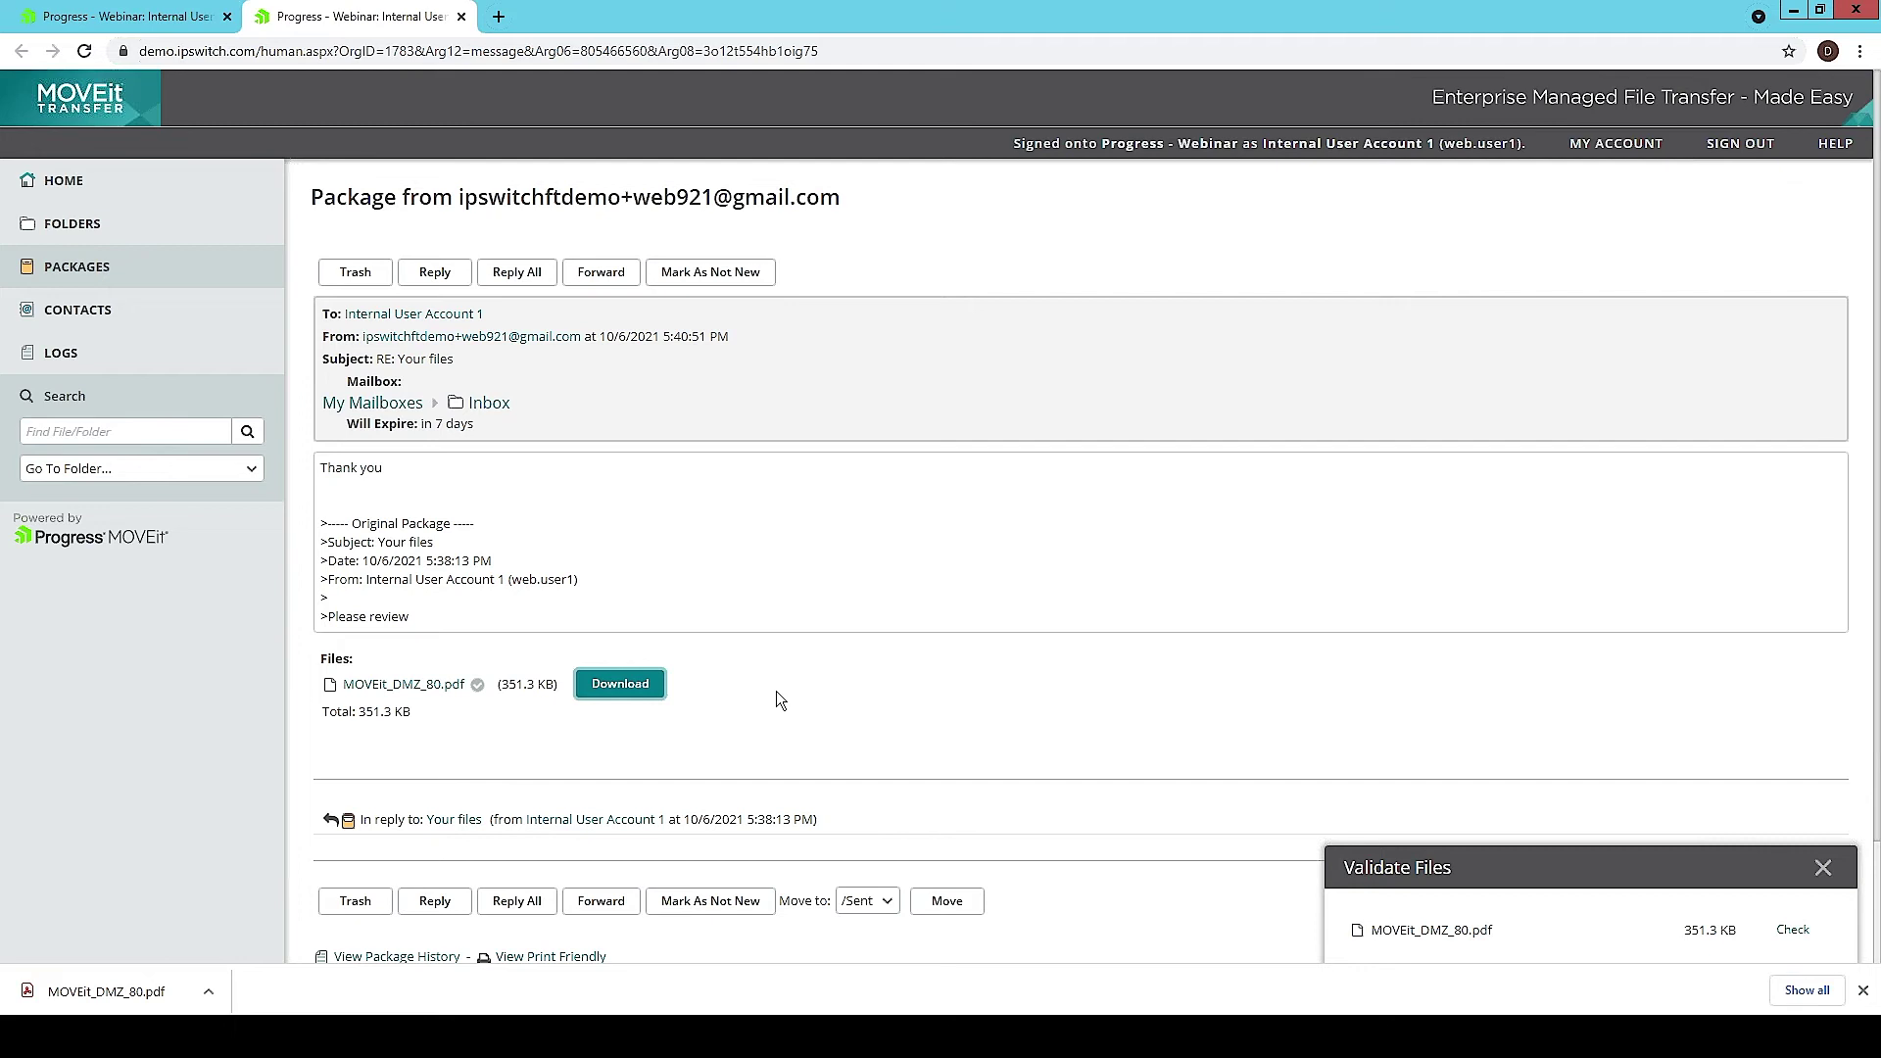
left_click(143, 262)
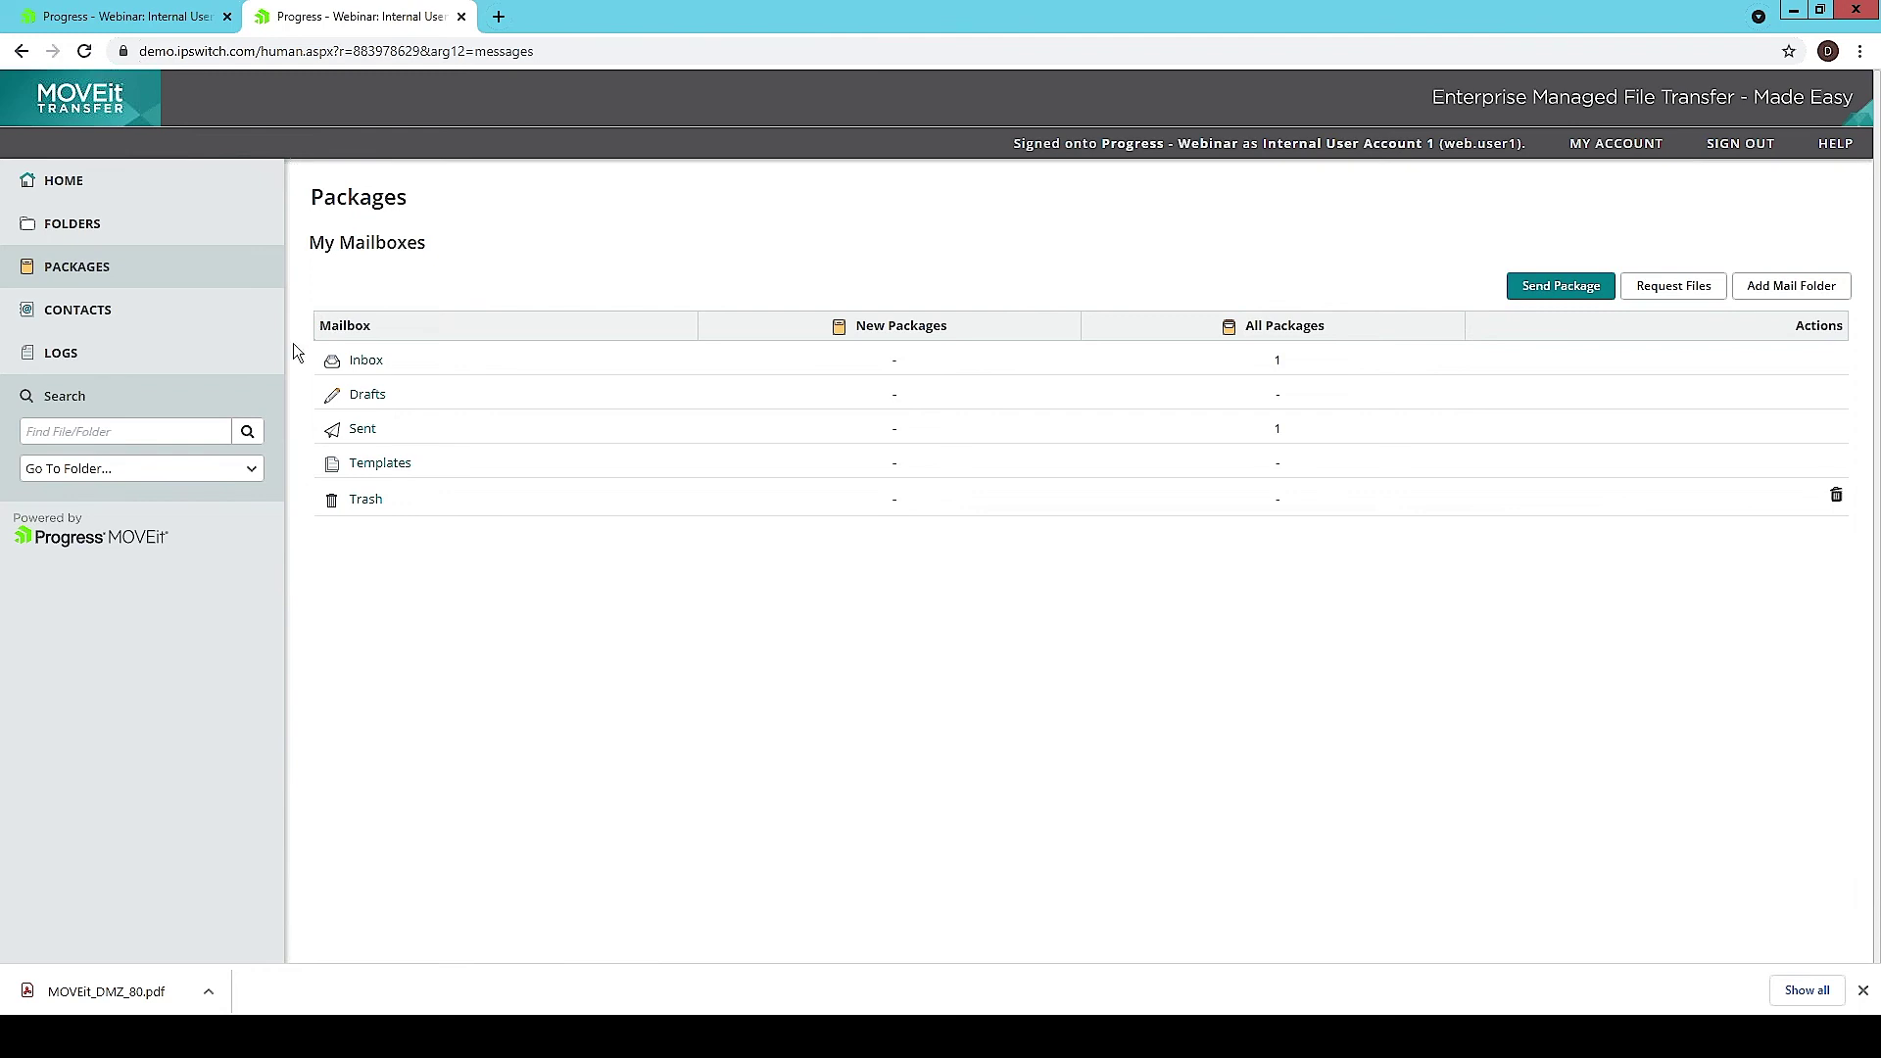
left_click(1863, 990)
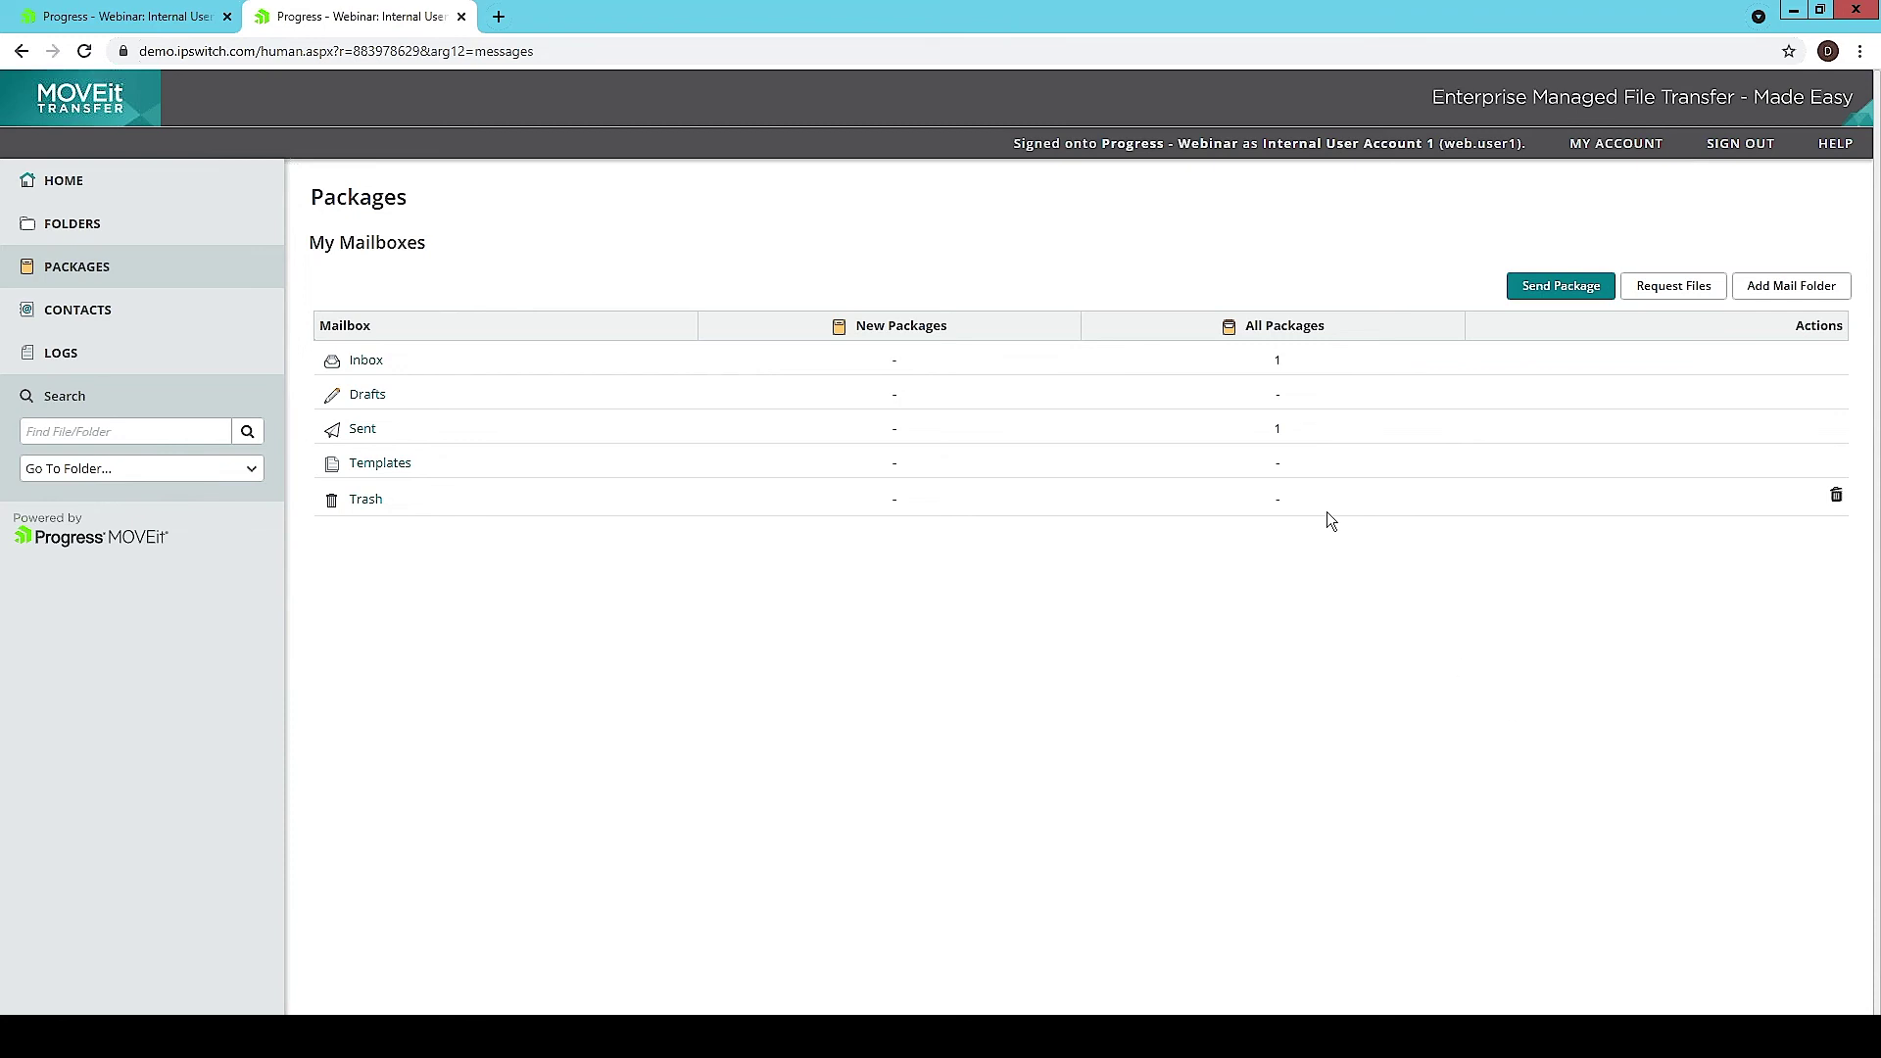
left_click(461, 17)
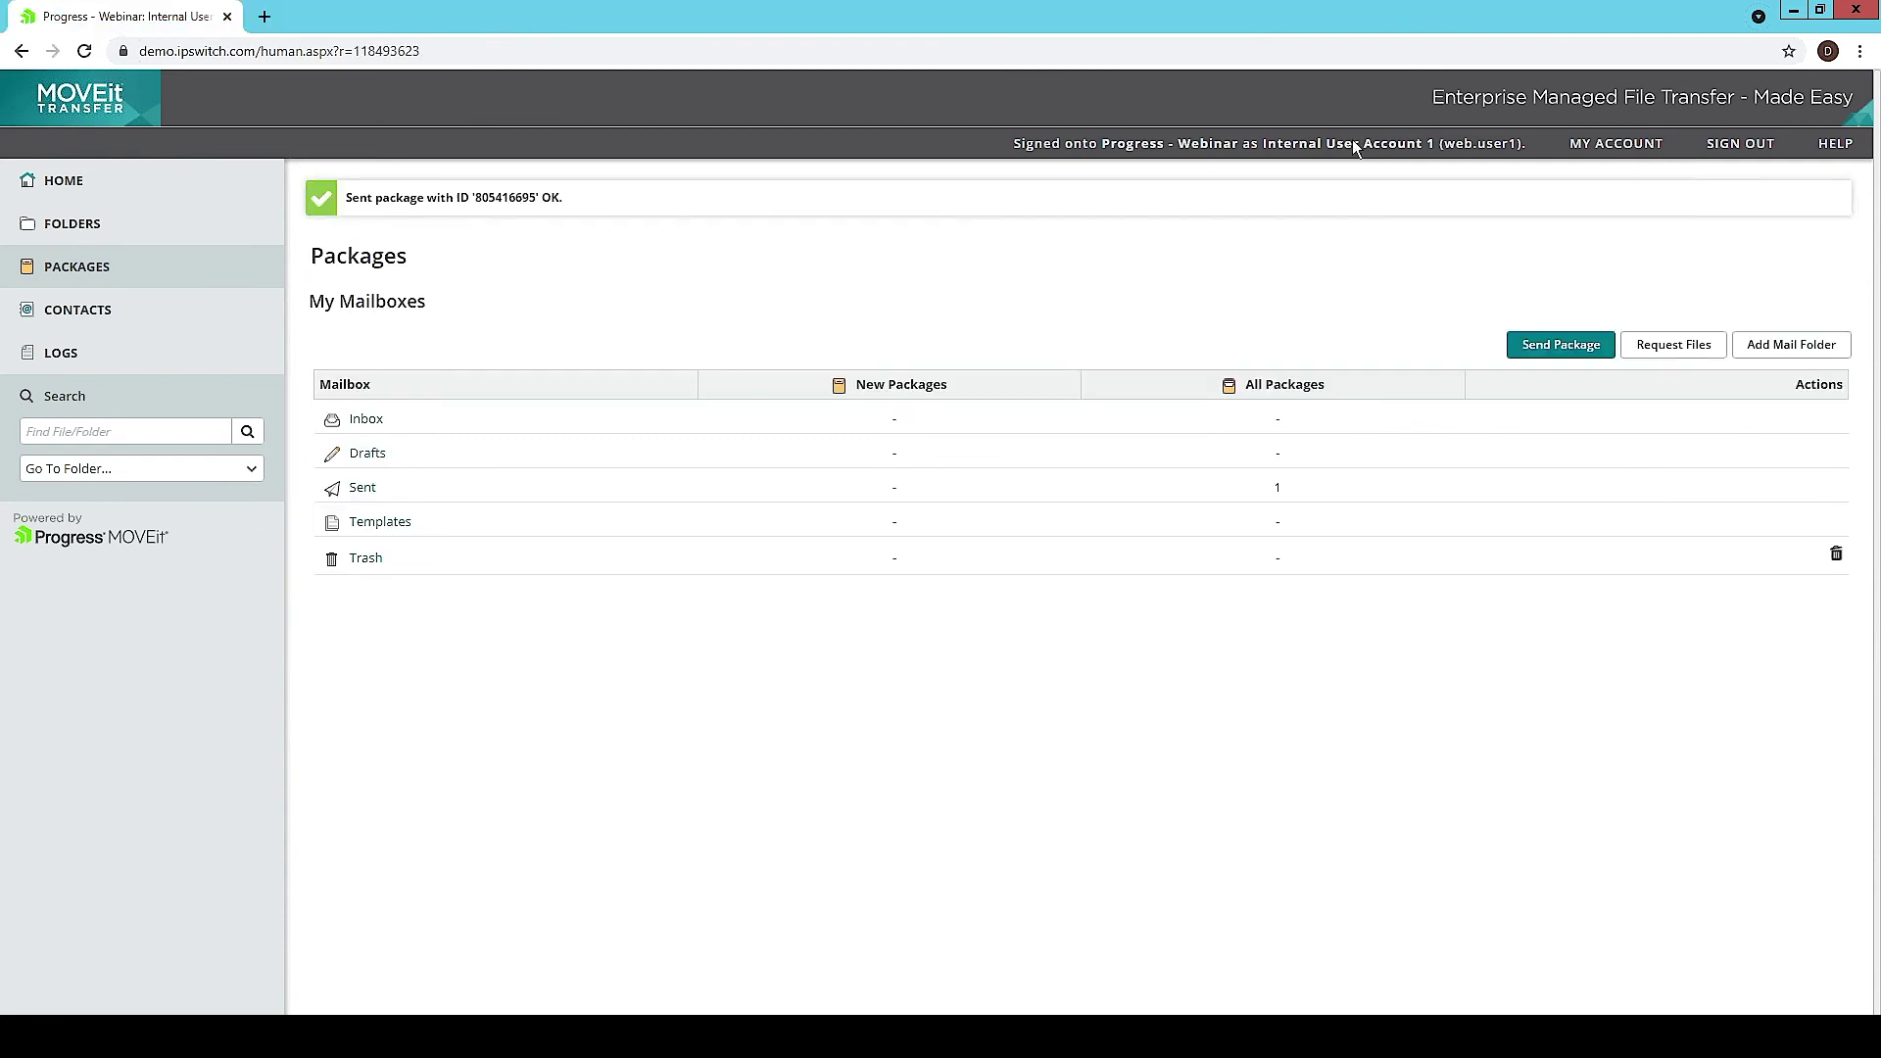
Step: Sign out, sign back in with the administrator's username and password, and open the audit Logs
left_click(1740, 143)
type("ip")
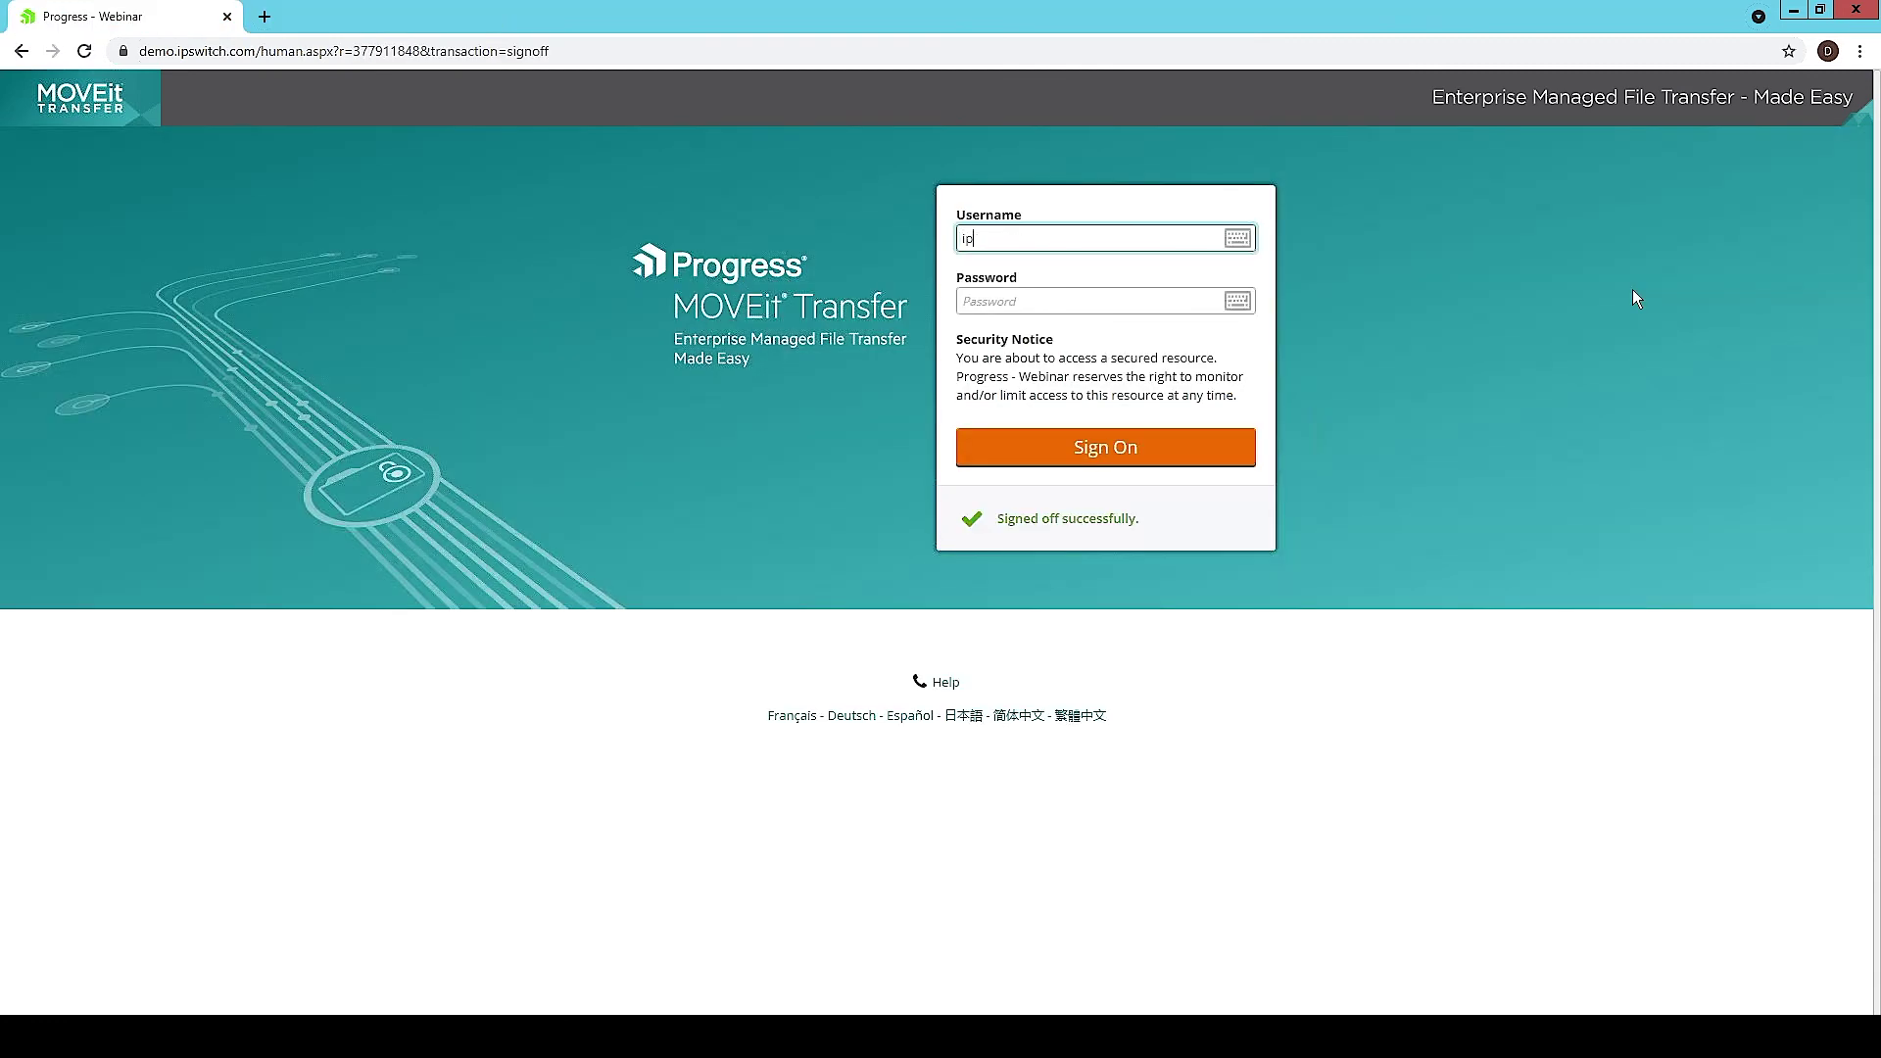
type(".web")
key("Tab")
type("•••••••")
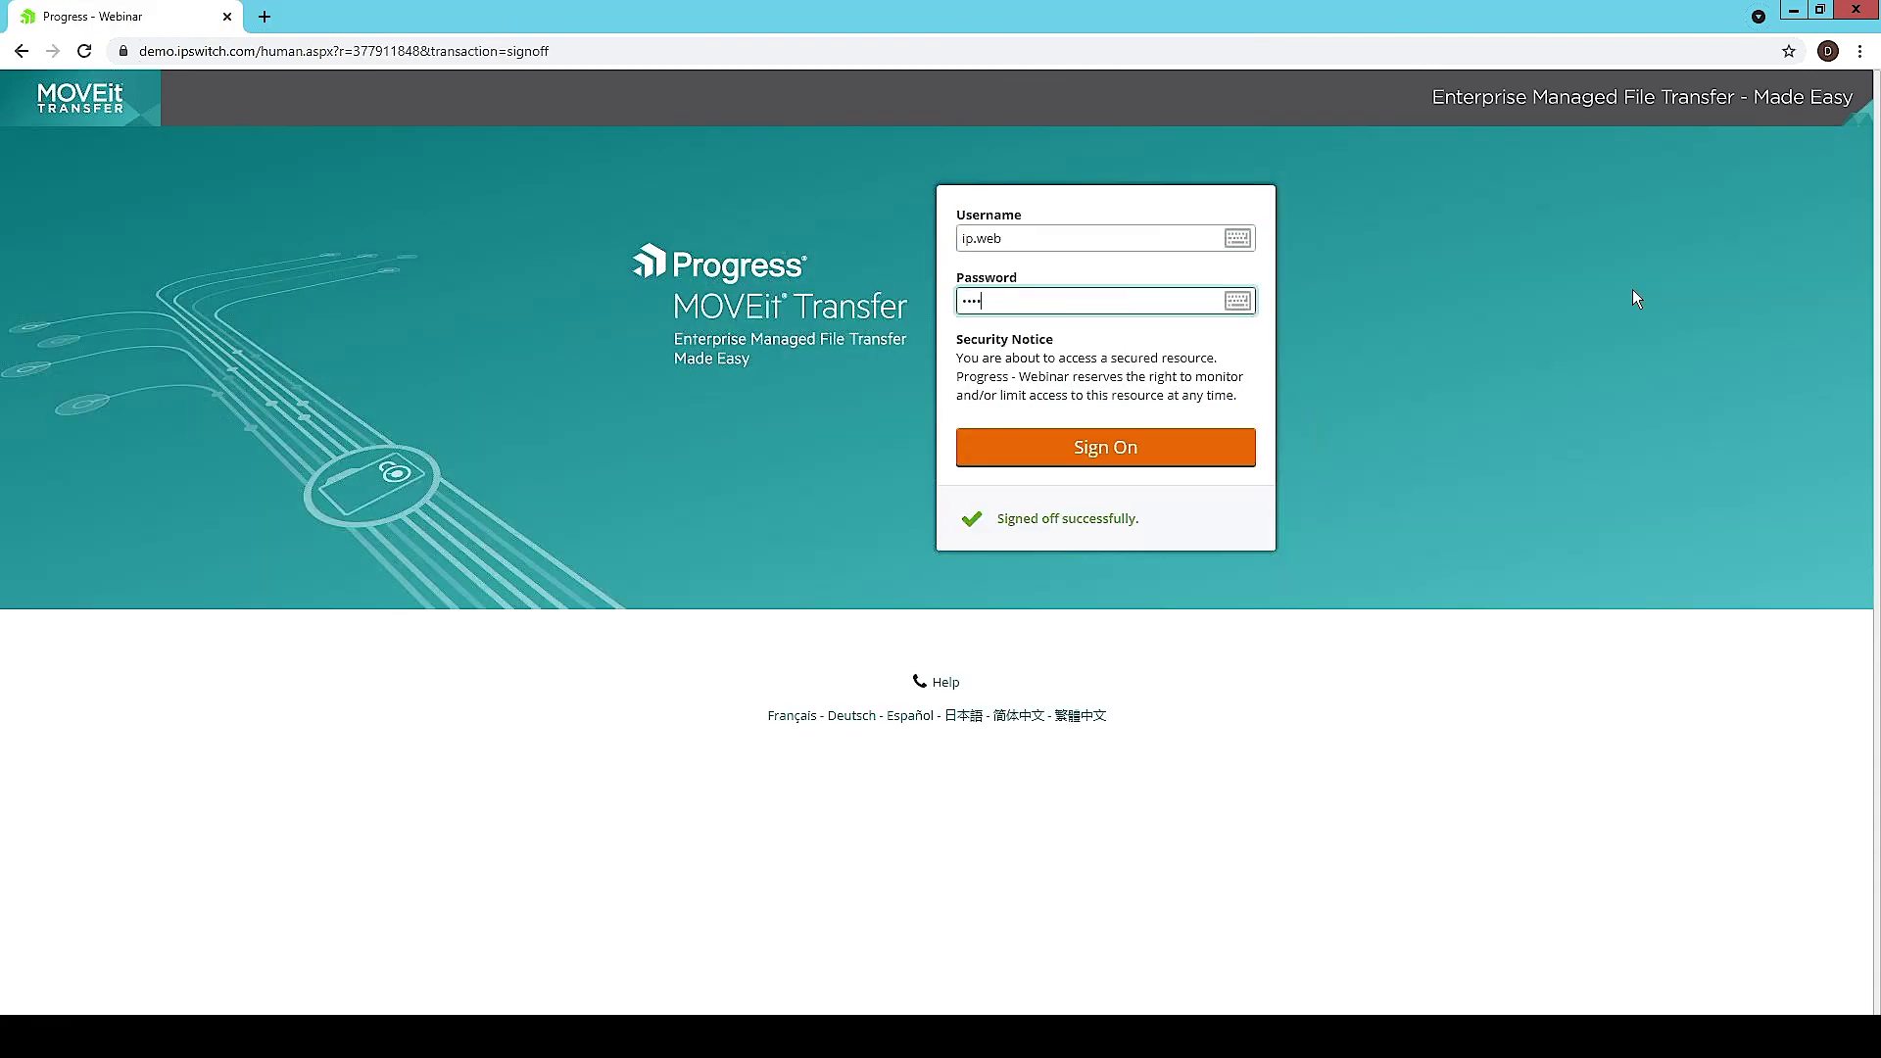
key("Return")
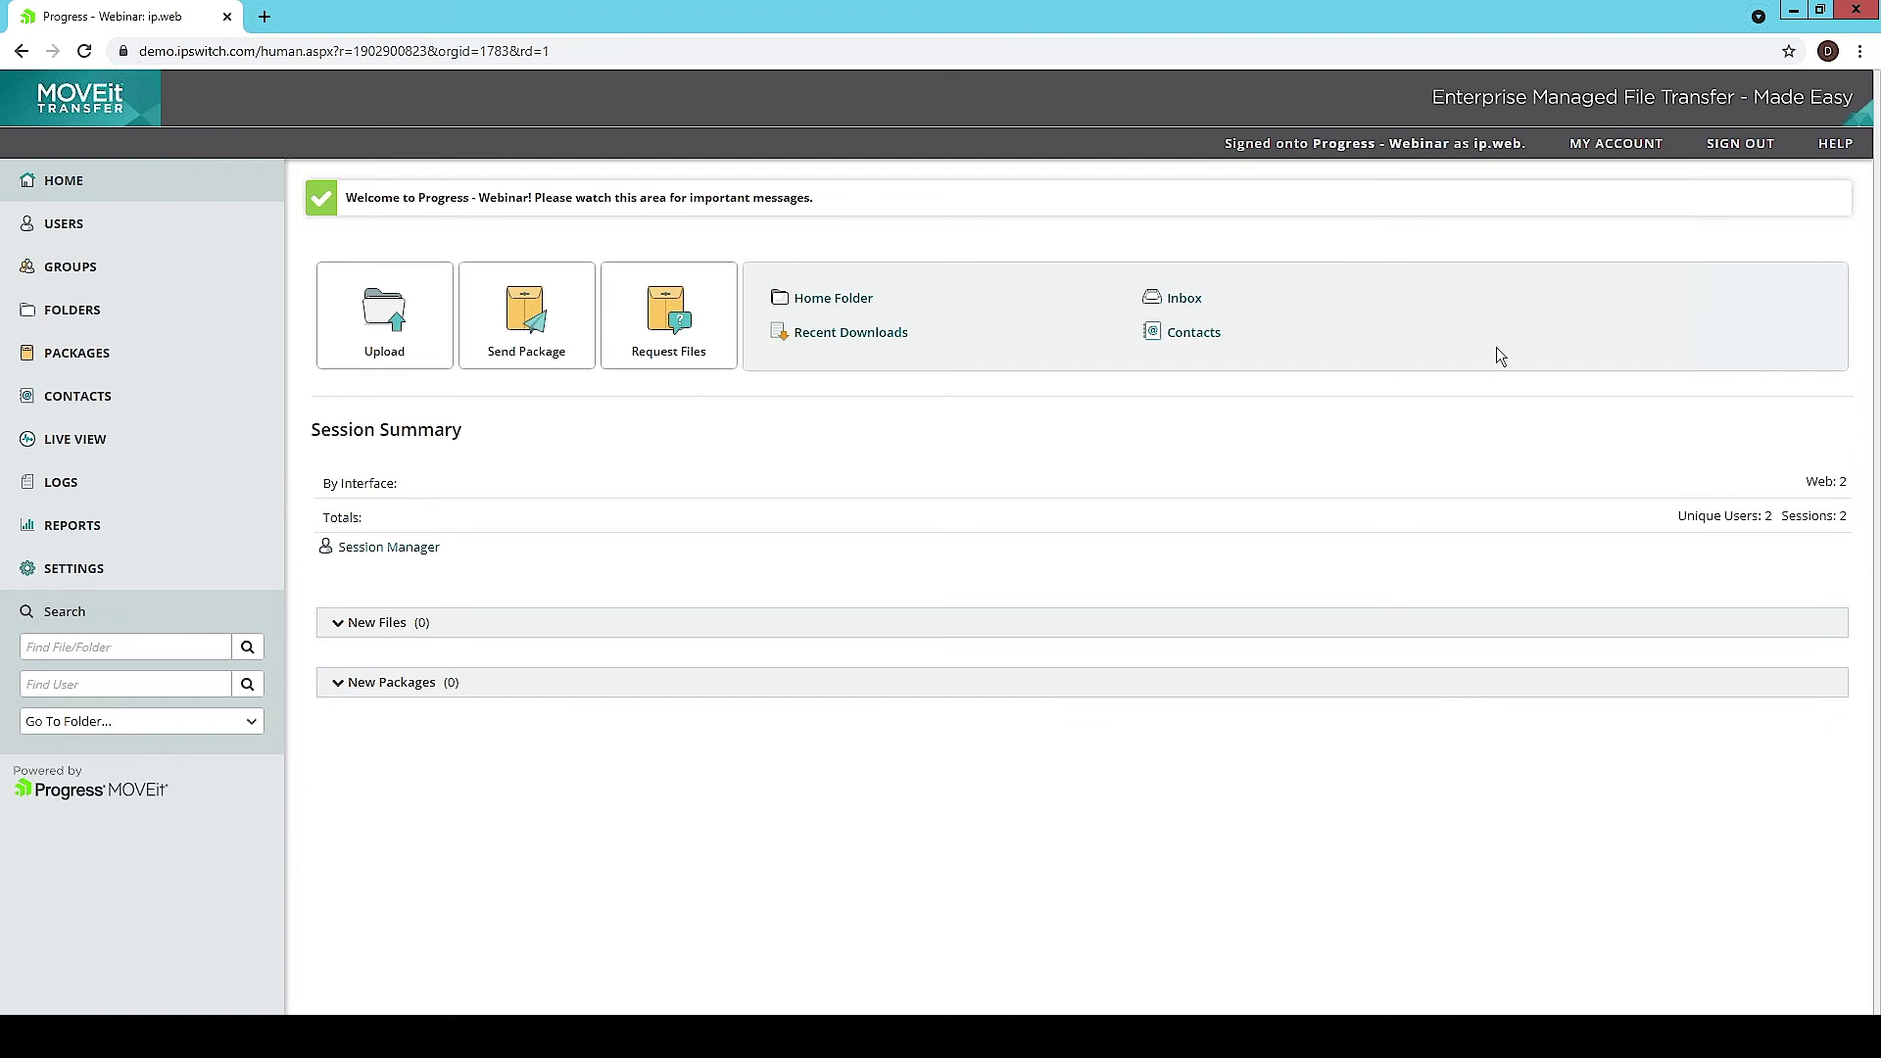
left_click(176, 472)
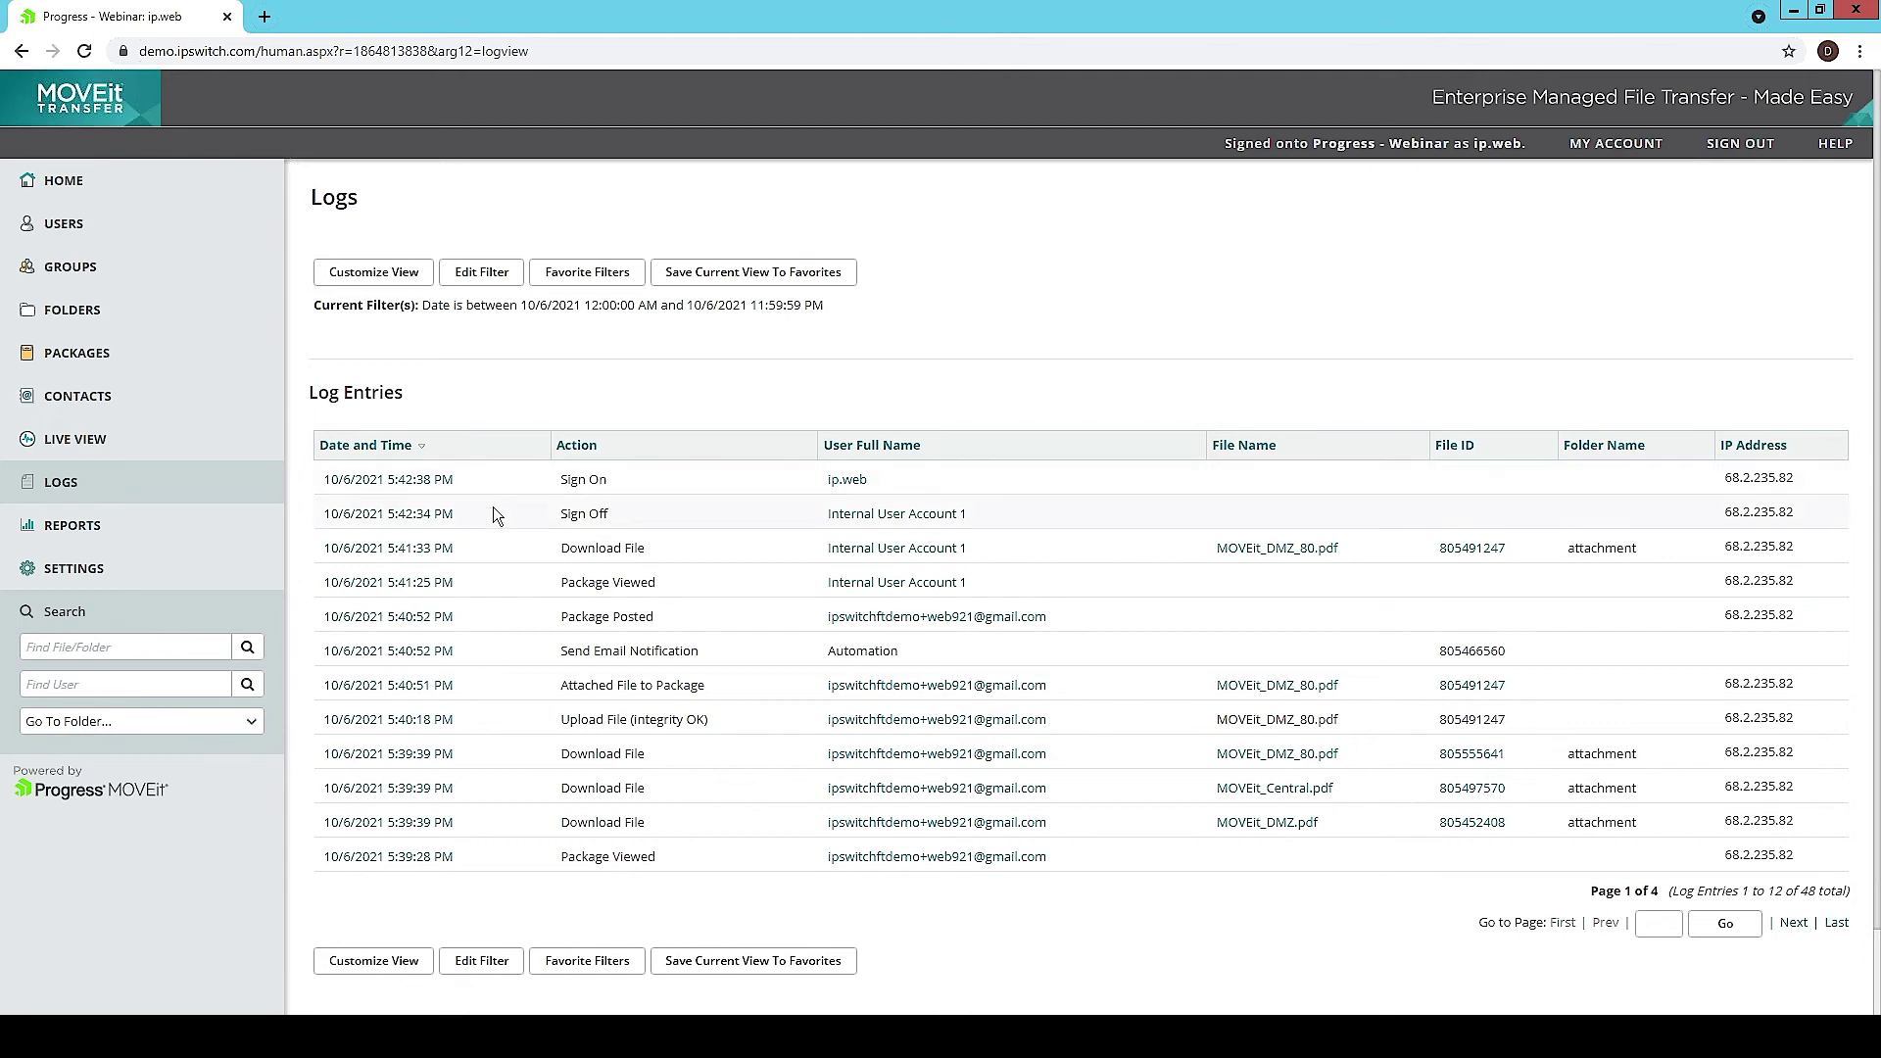
Step: Review the 5:41:33 PM Download File entry's file ID 805491247 and file name, then return to Logs
left_click(436, 551)
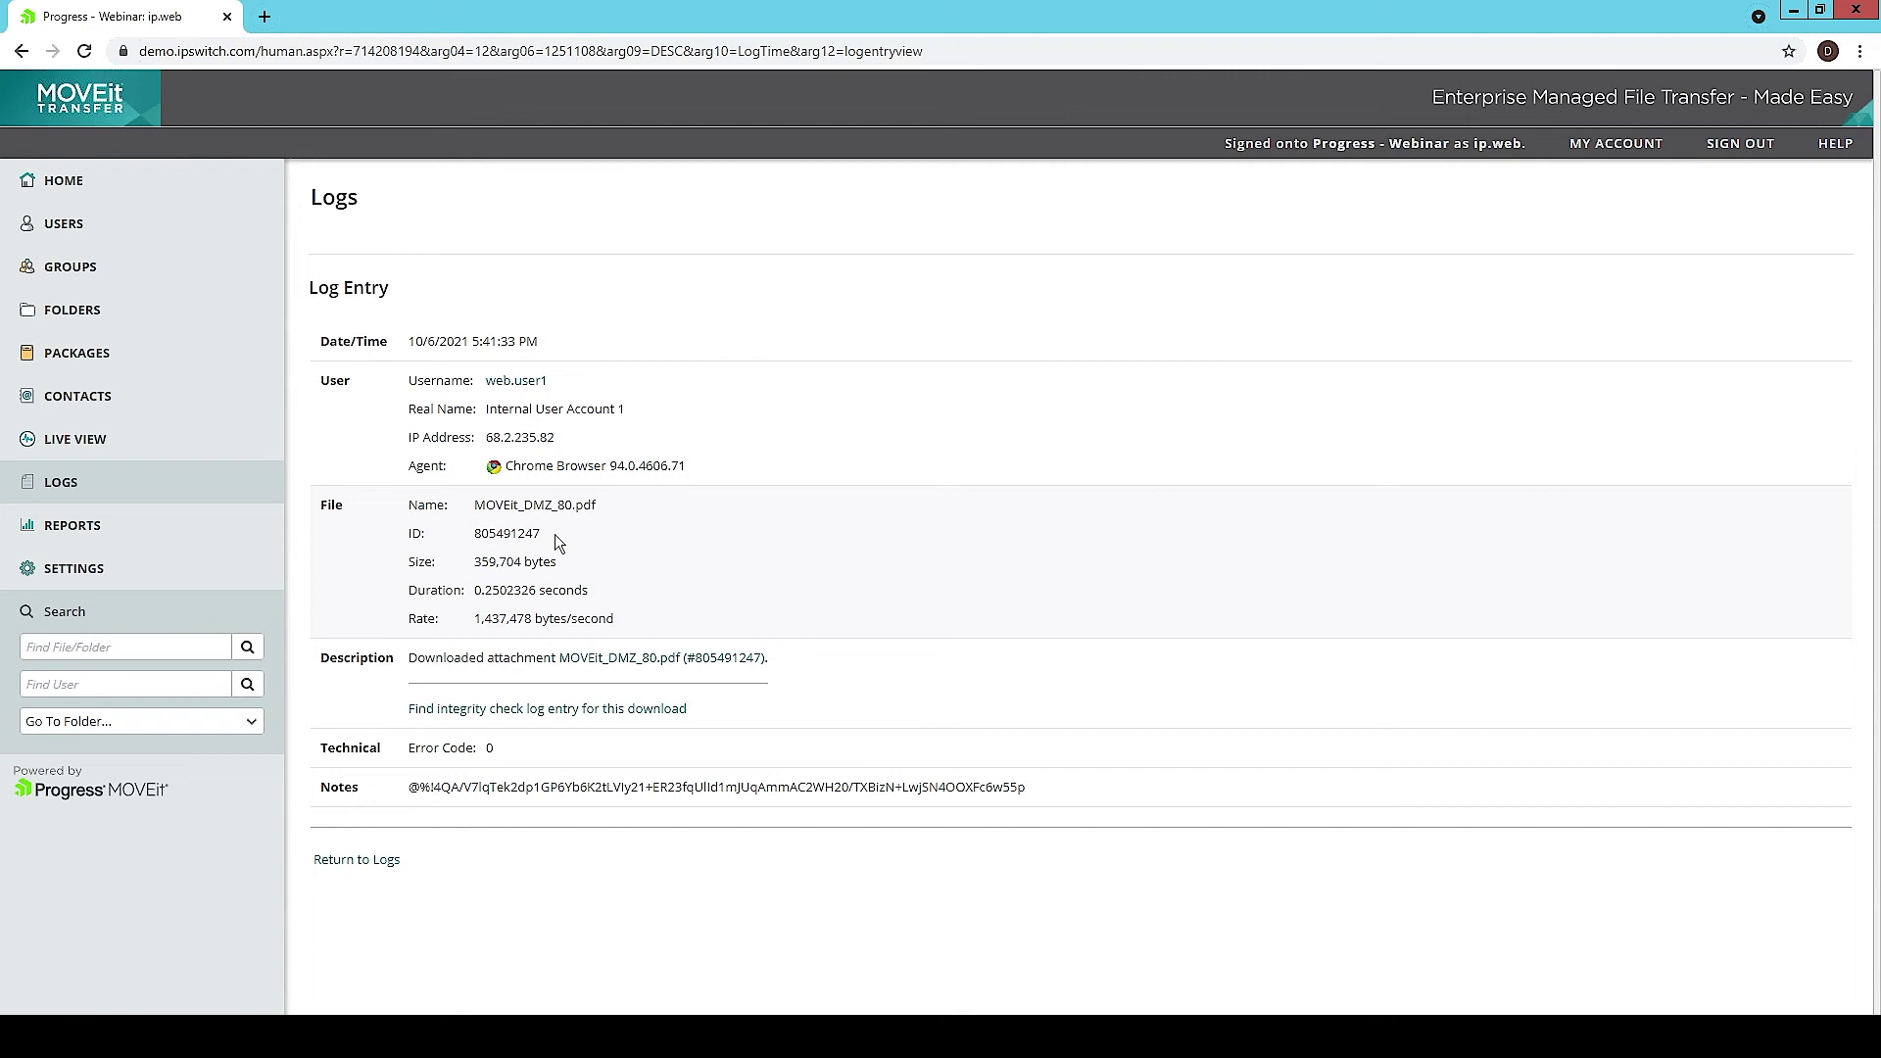
left_click_drag(548, 533, 474, 539)
left_click(622, 512)
left_click_drag(600, 507, 476, 508)
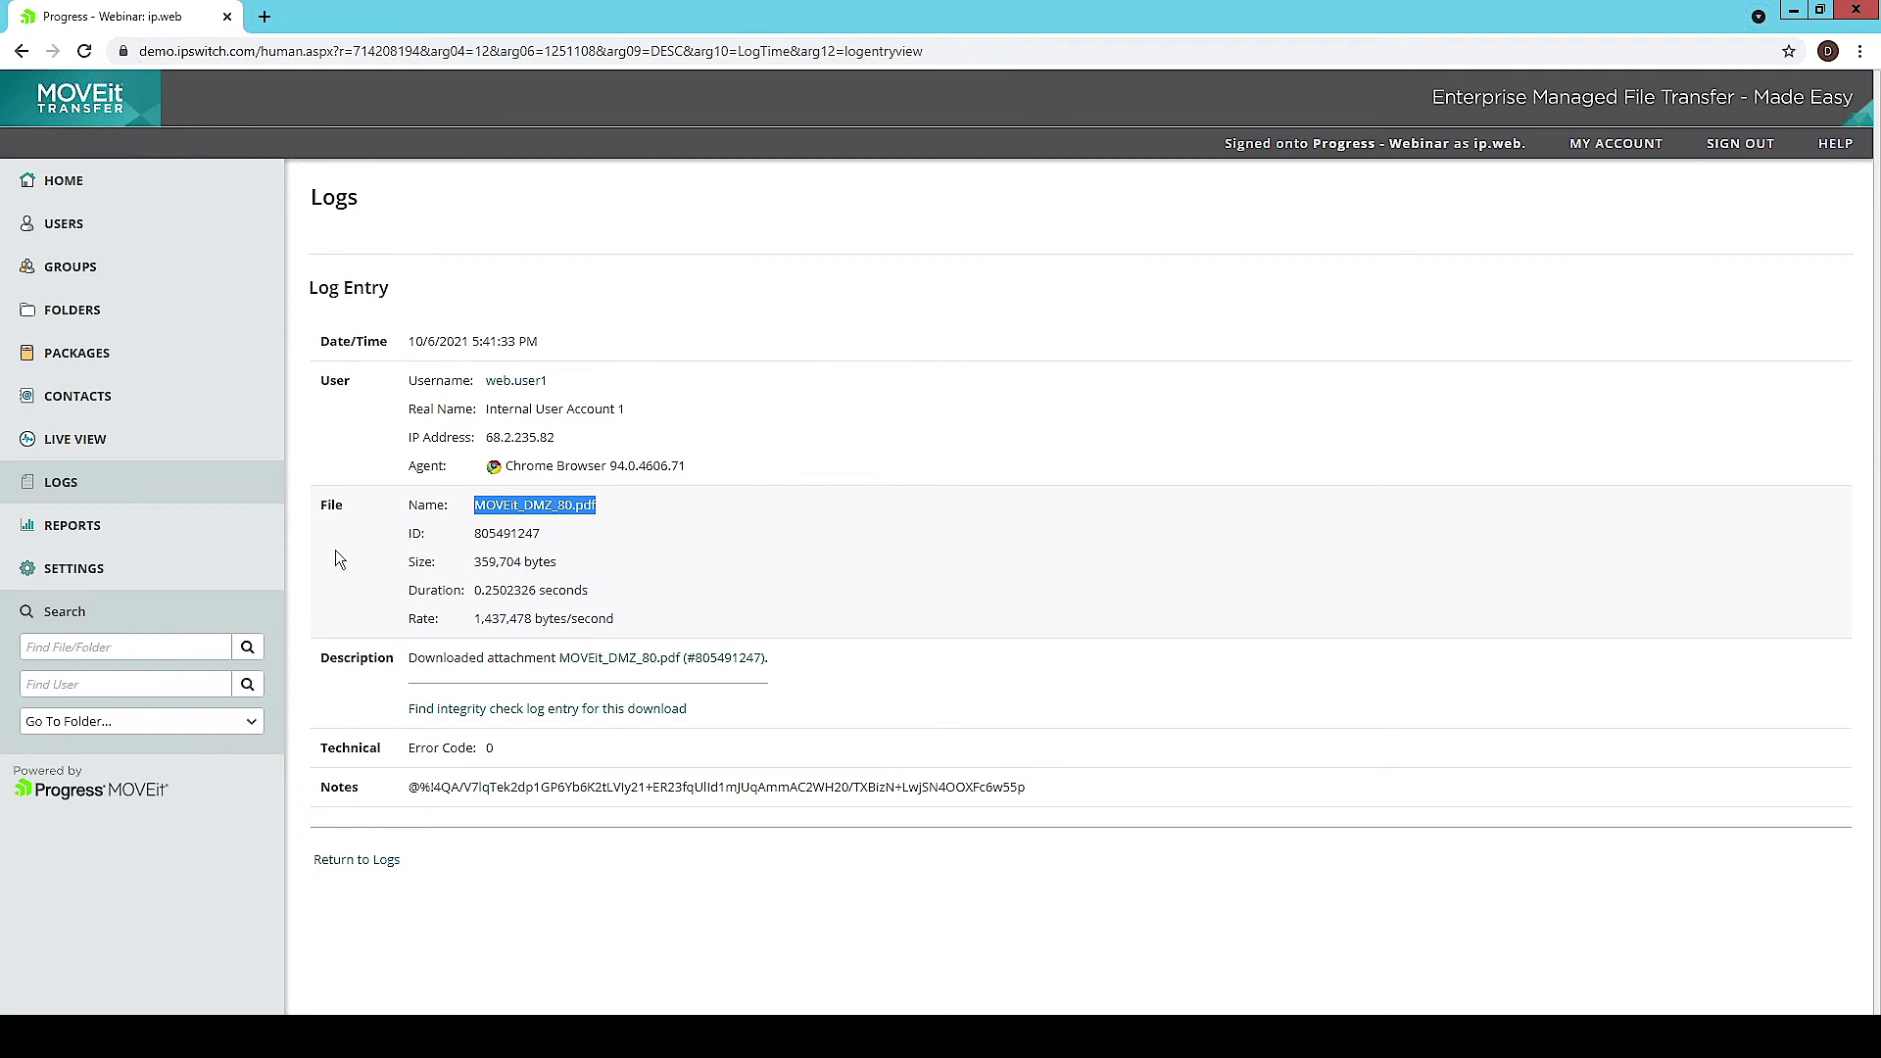
left_click(197, 492)
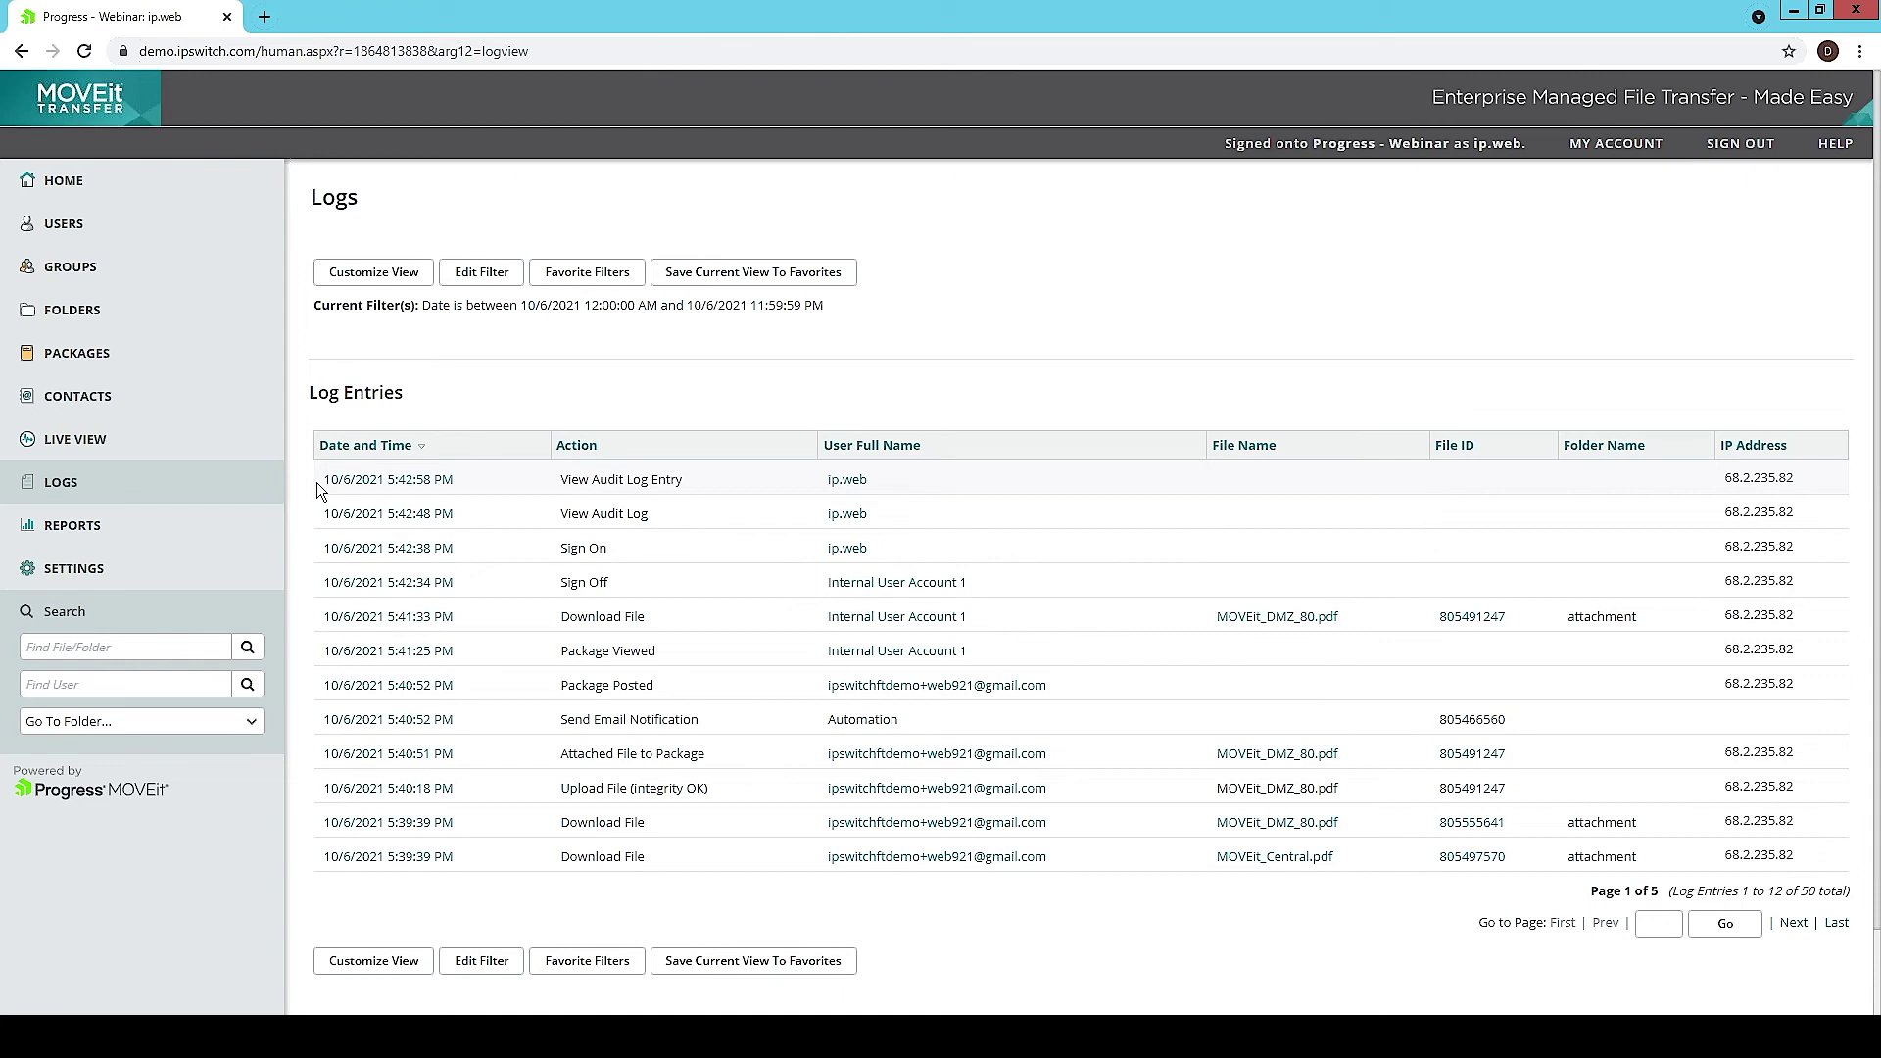
Step: Run and download User Status Report 1, then open its User List For Auditors file
left_click(276, 528)
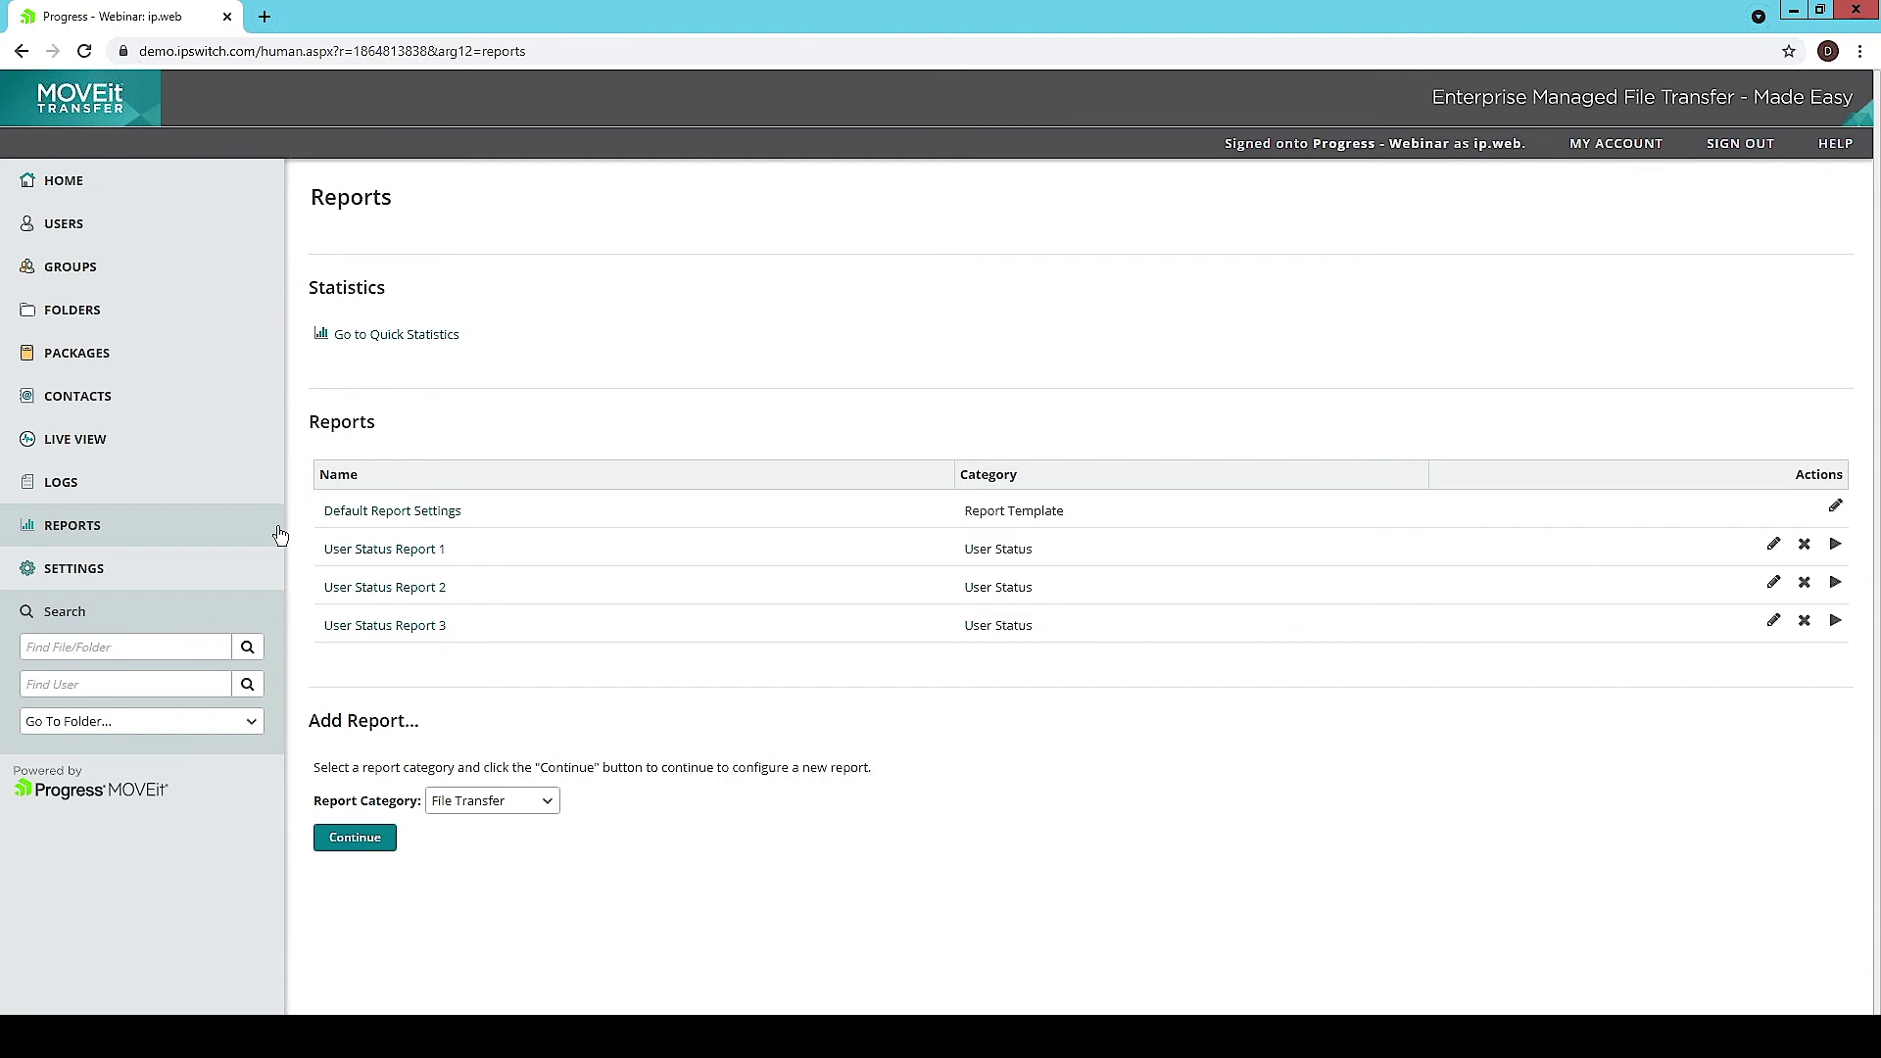
left_click(355, 551)
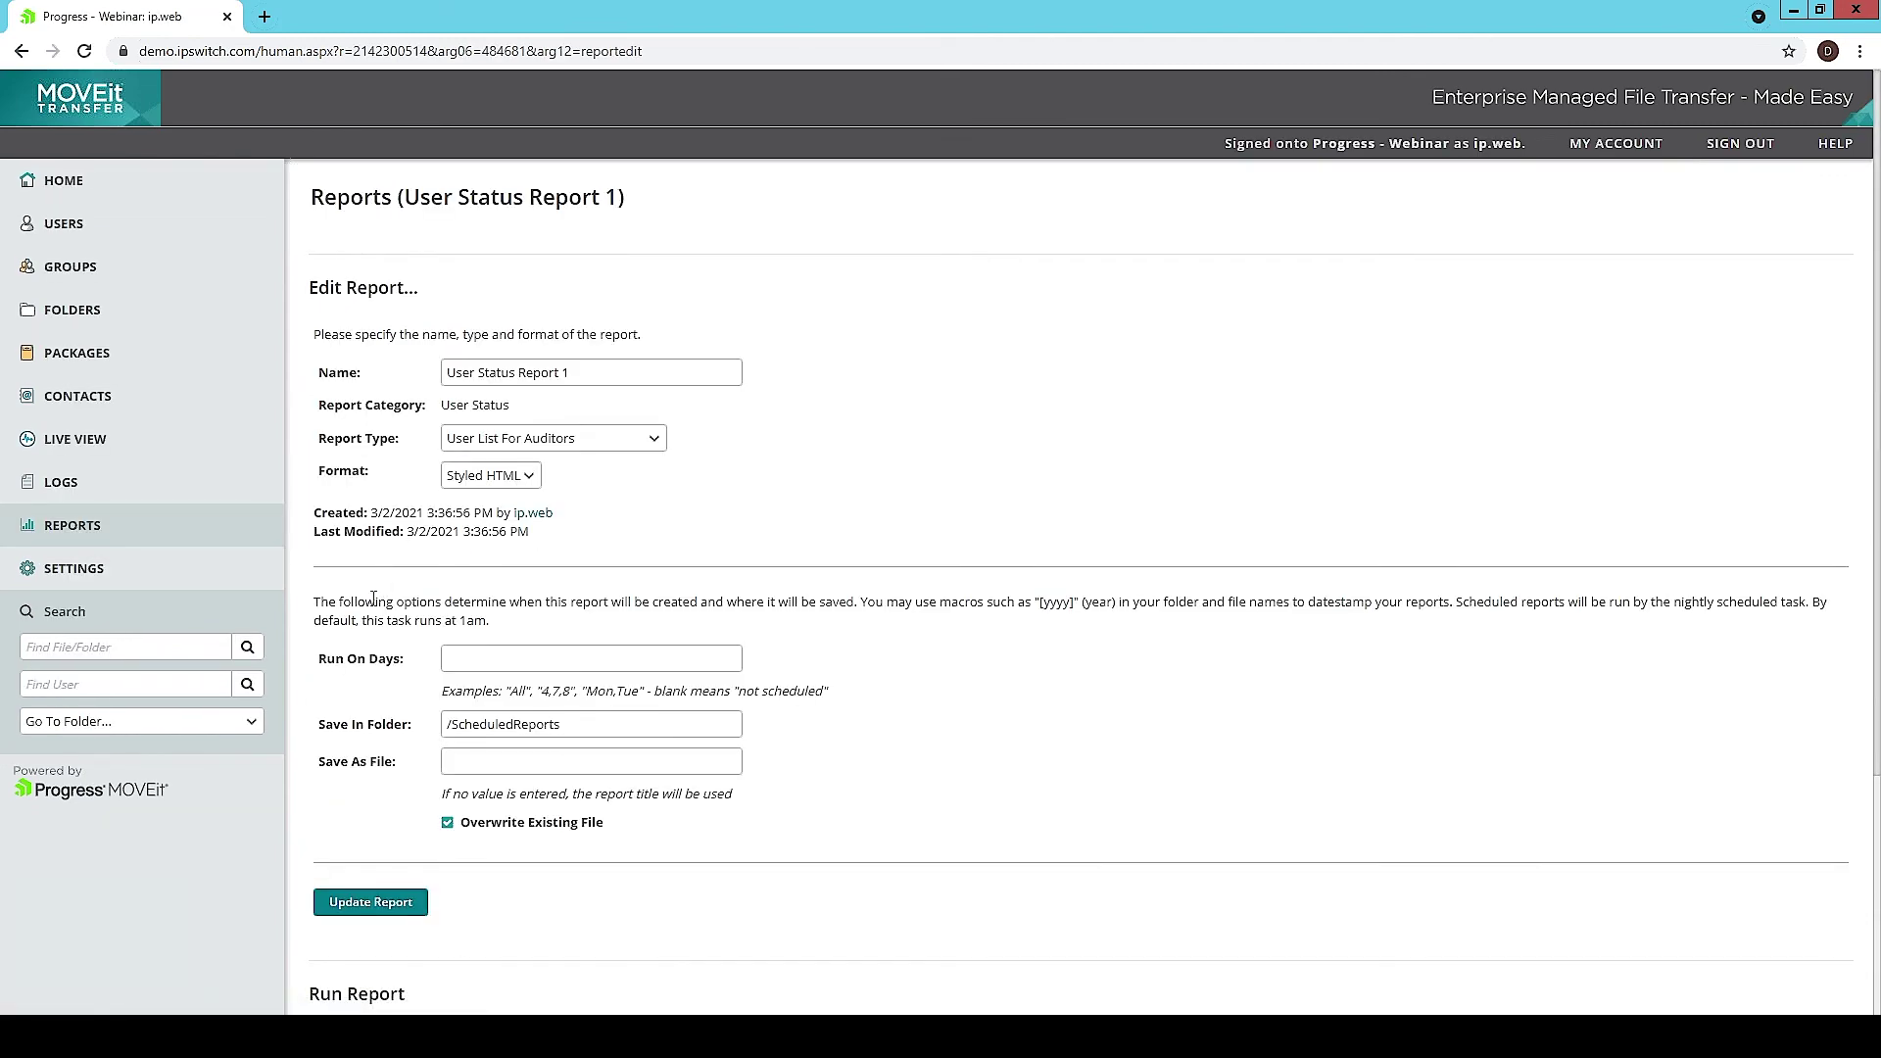
scroll(373, 599, "down", 3)
left_click(440, 767)
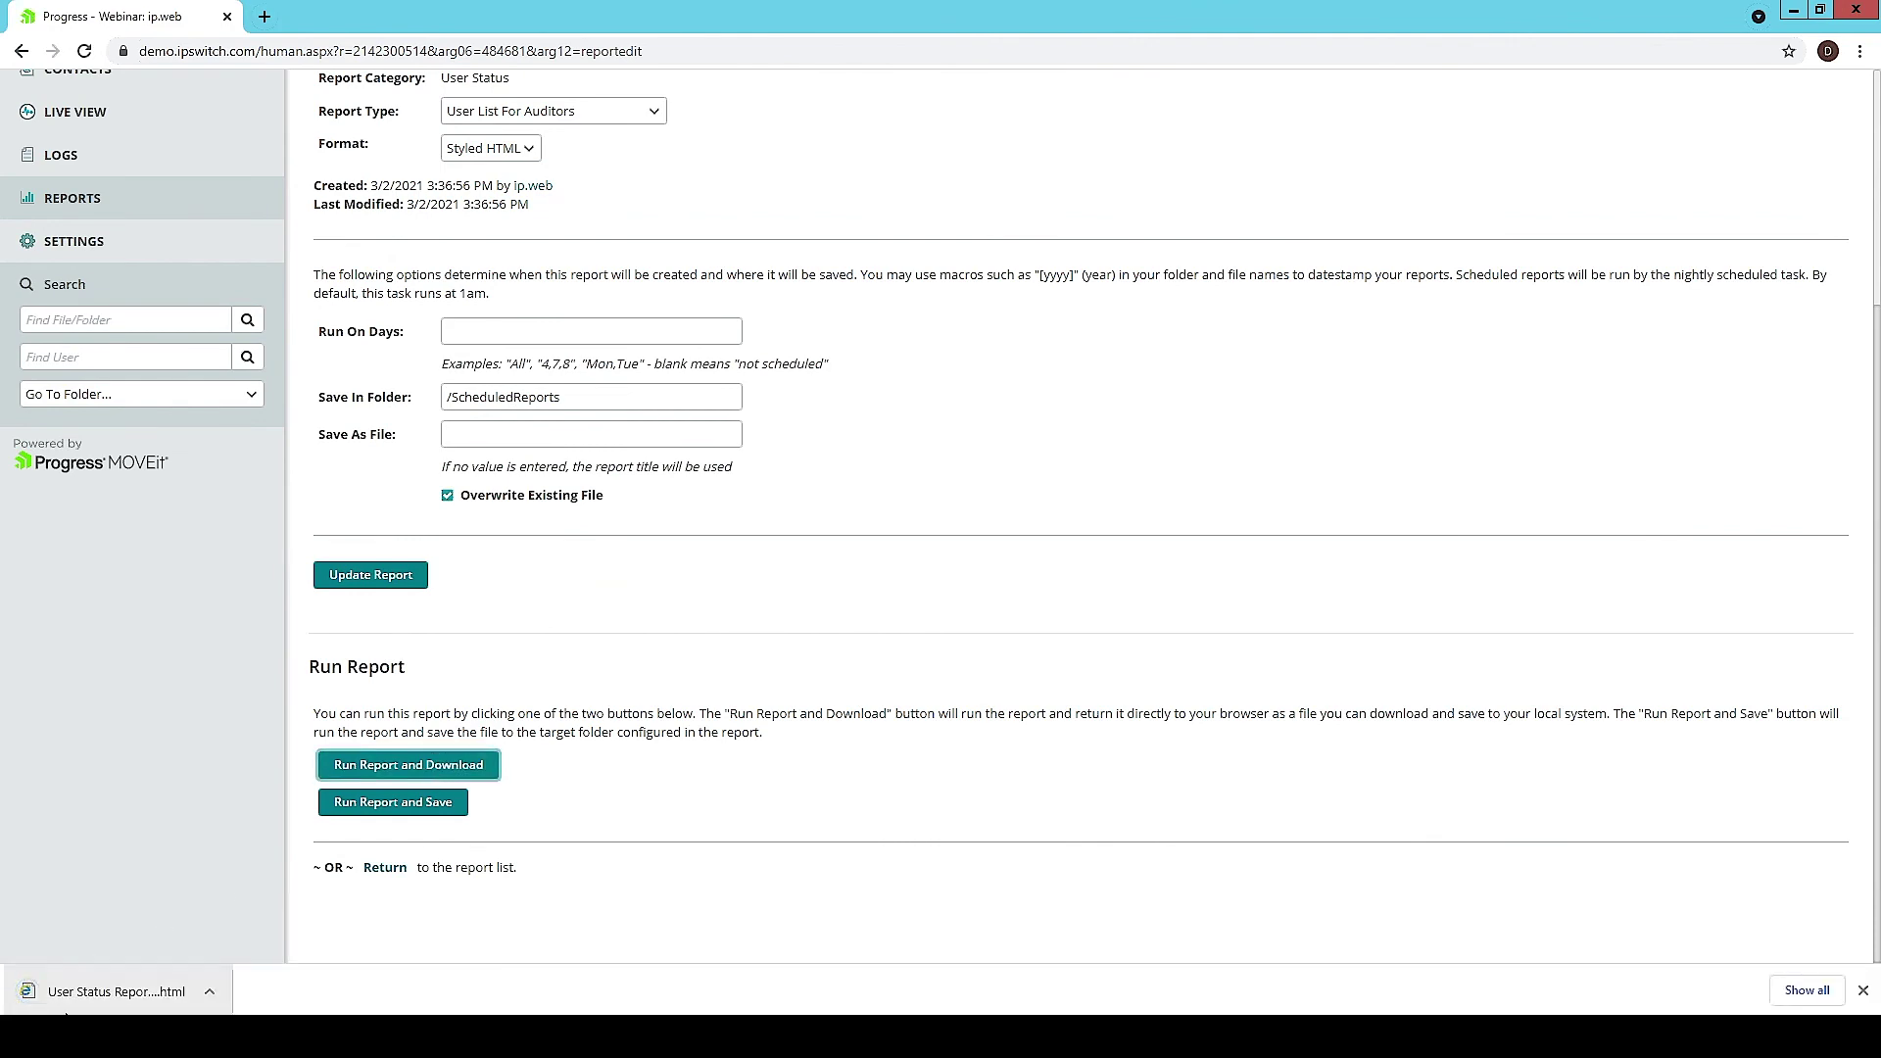
left_click(81, 995)
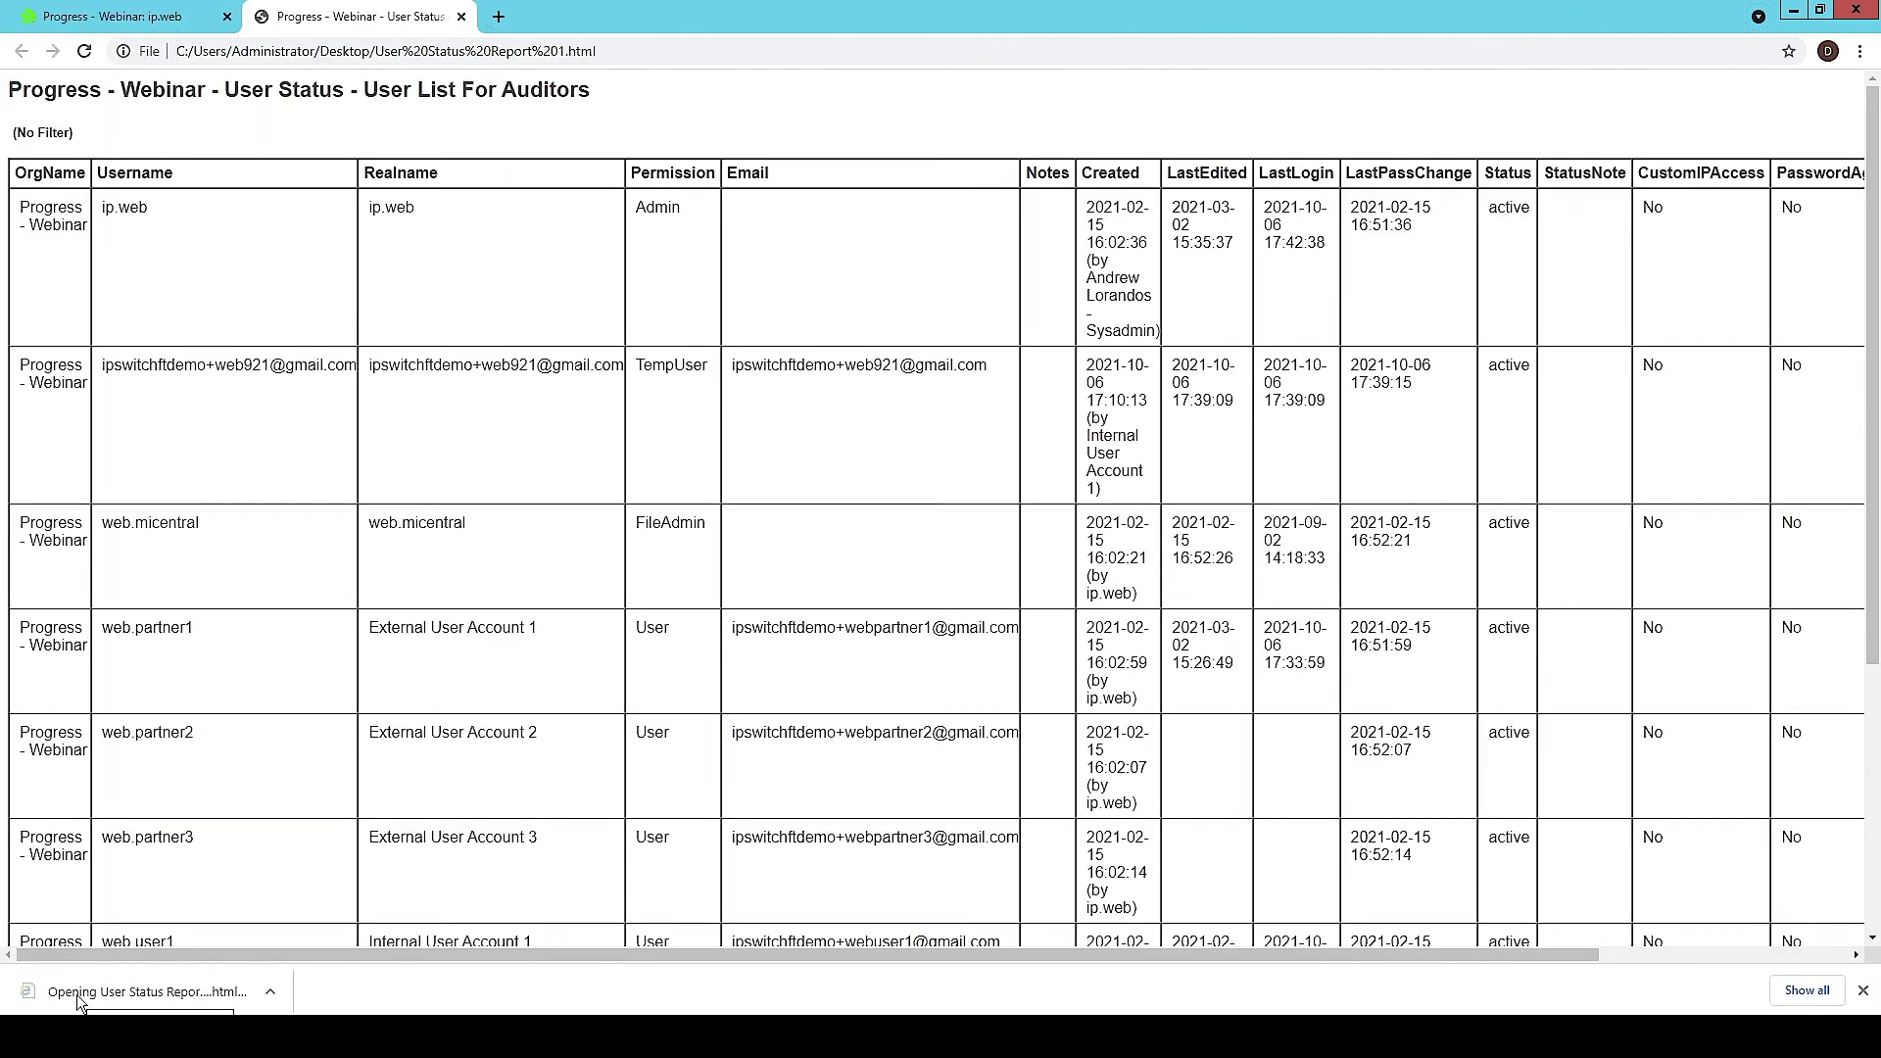